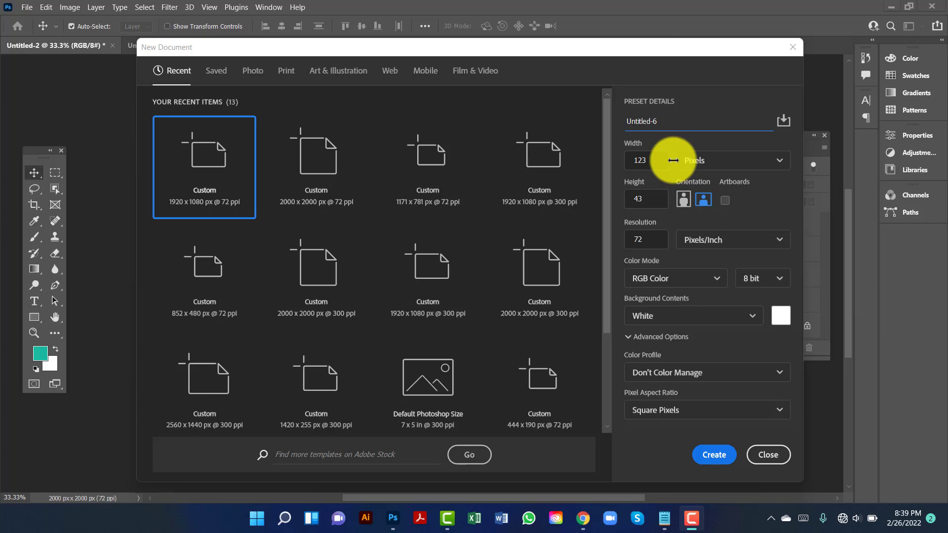
Create a new document 2000 px wide and 2000 px high at a resolution of 300 pixels/inch.
{"action": "key", "text": "shift+Tab"}
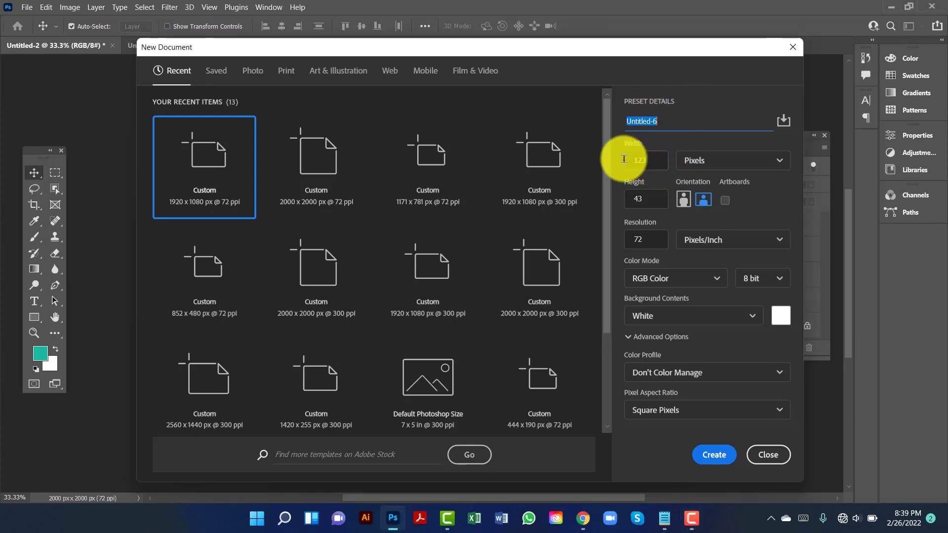
{"action": "key", "text": "Tab"}
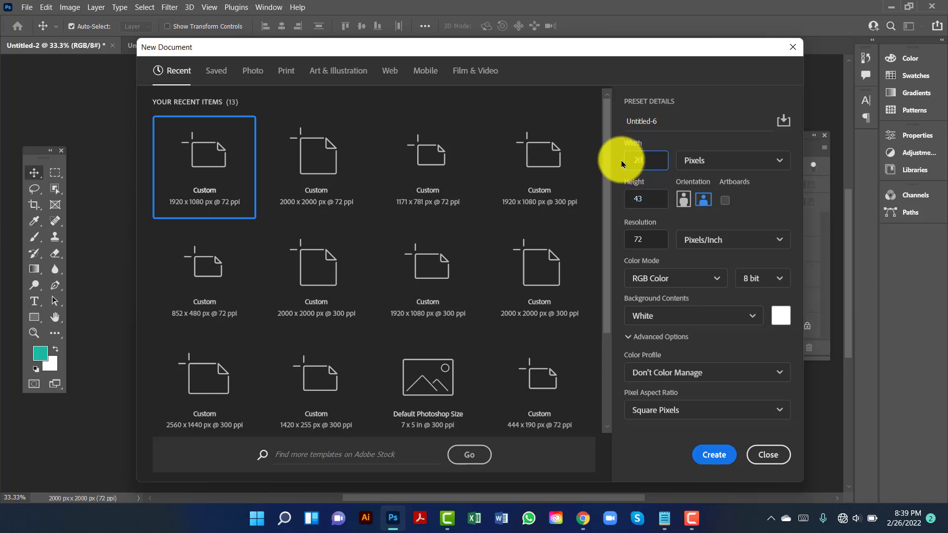
{"action": "left_click", "coordinate": [643, 200]}
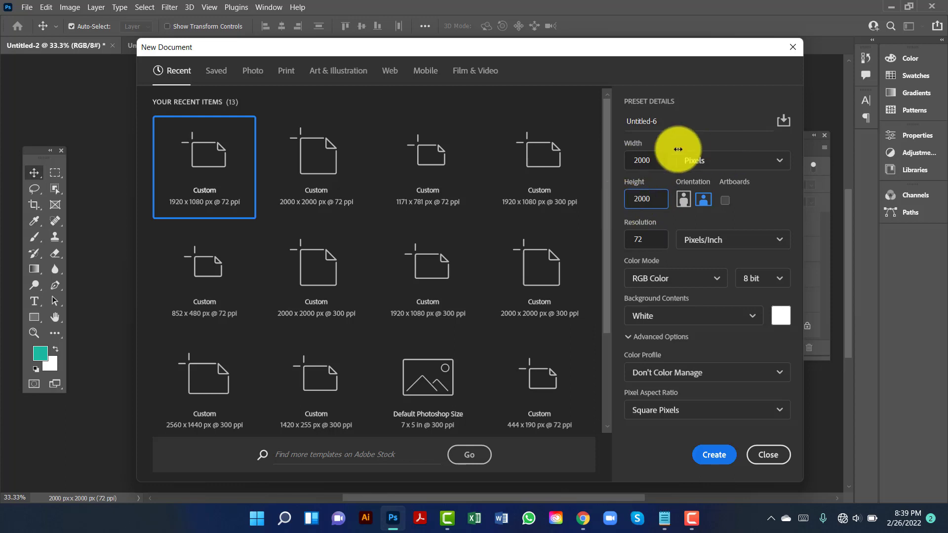
{"action": "left_click", "coordinate": [645, 240]}
{"action": "type", "text": "300"}
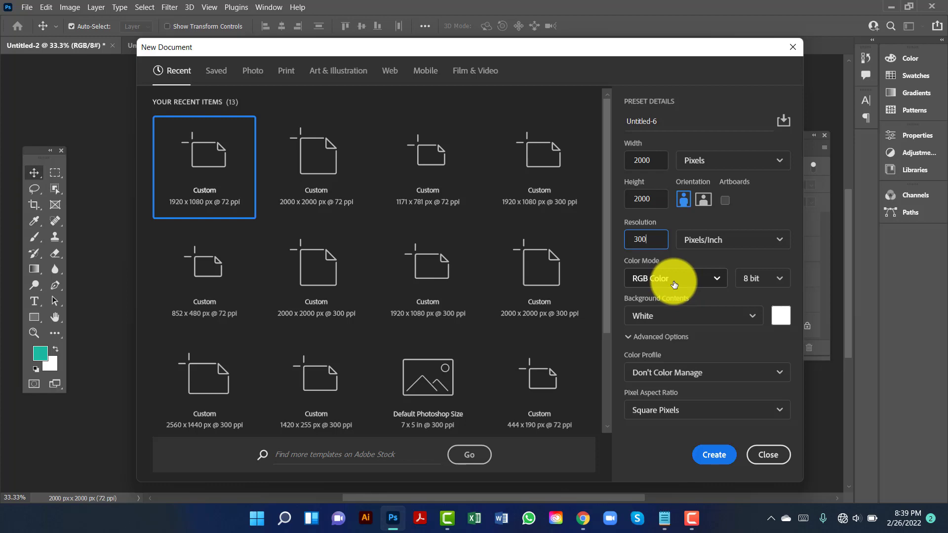
{"action": "left_click", "coordinate": [714, 455]}
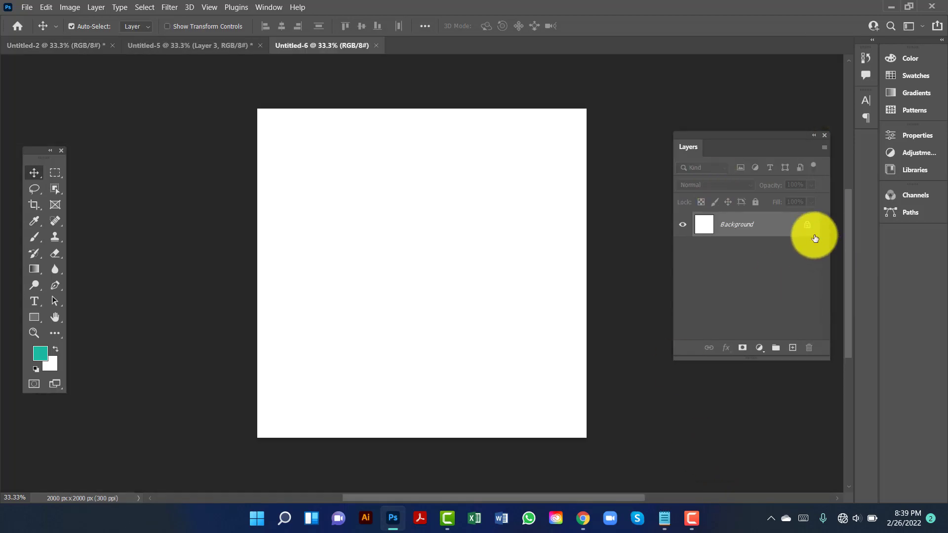
Convert the locked background into a regular layer, rename it Background and lock it.
{"action": "left_click", "coordinate": [806, 226]}
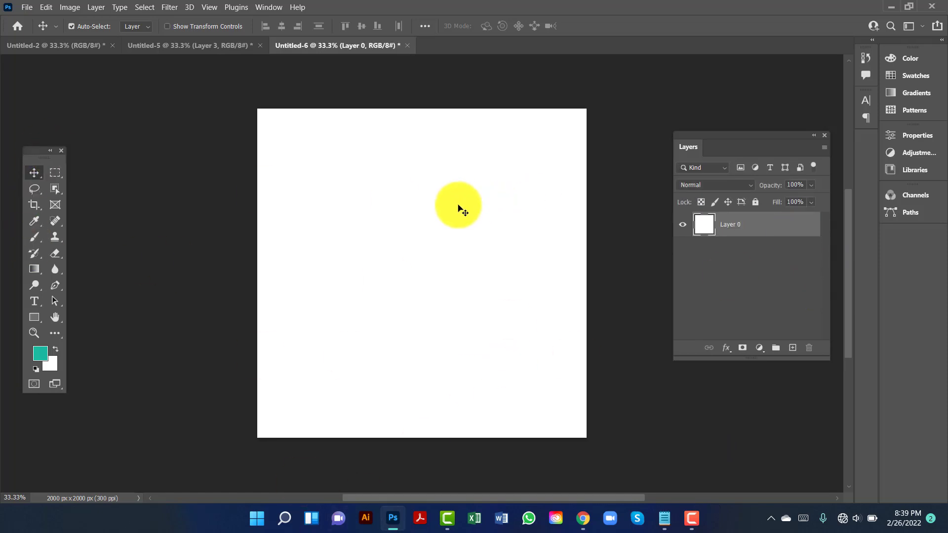
{"action": "double_click", "coordinate": [735, 225]}
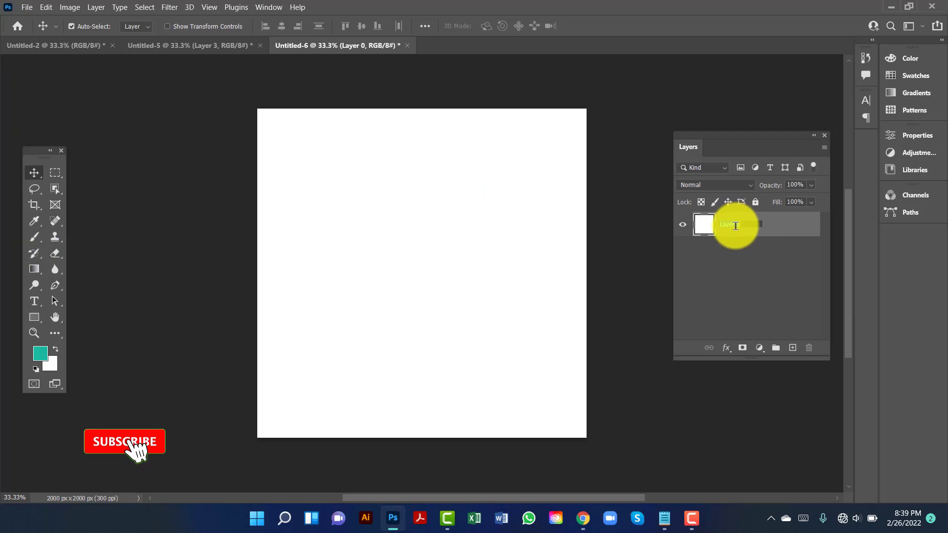
{"action": "type", "text": "Background"}
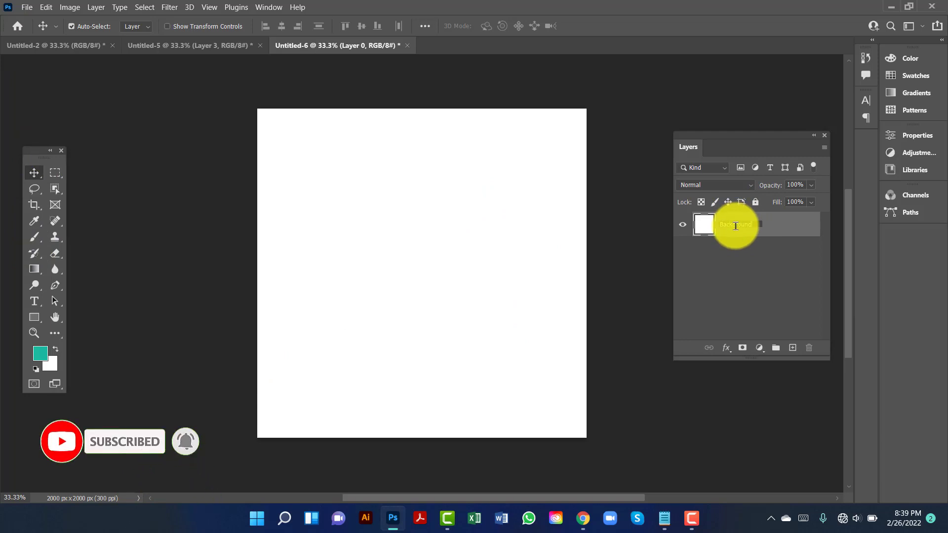
{"action": "key", "text": "Return"}
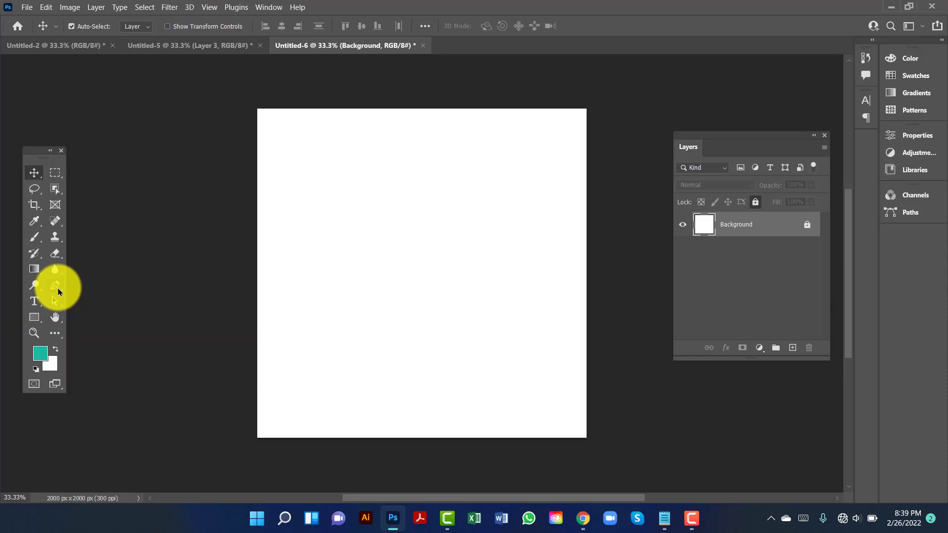
Set the Pen tool to Shape mode with a dark green fill.
{"action": "left_click", "coordinate": [57, 291]}
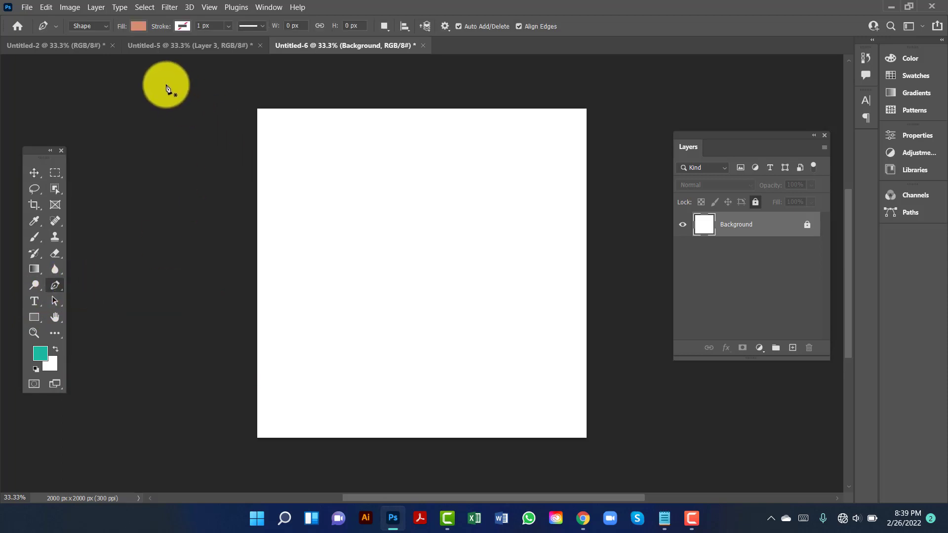
{"action": "left_click", "coordinate": [101, 27]}
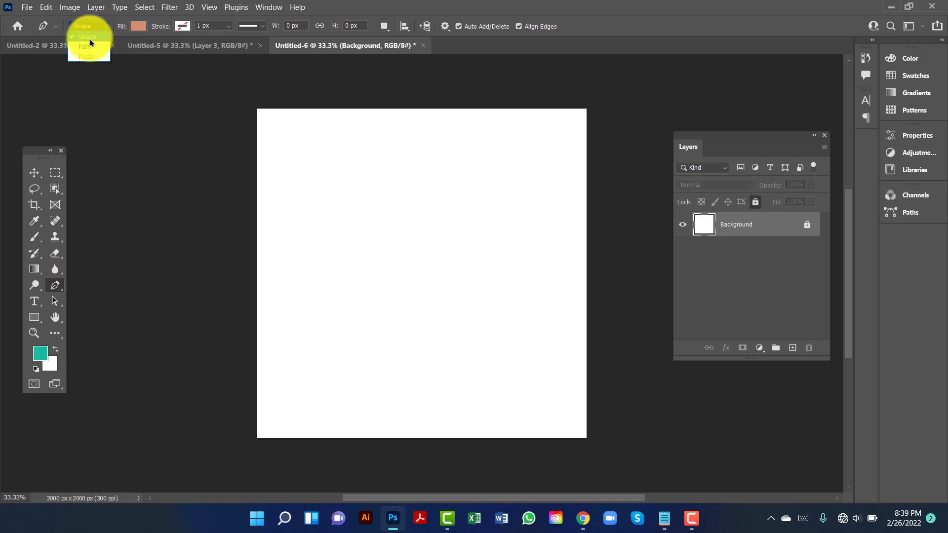
{"action": "left_click", "coordinate": [89, 39]}
{"action": "left_click", "coordinate": [204, 25]}
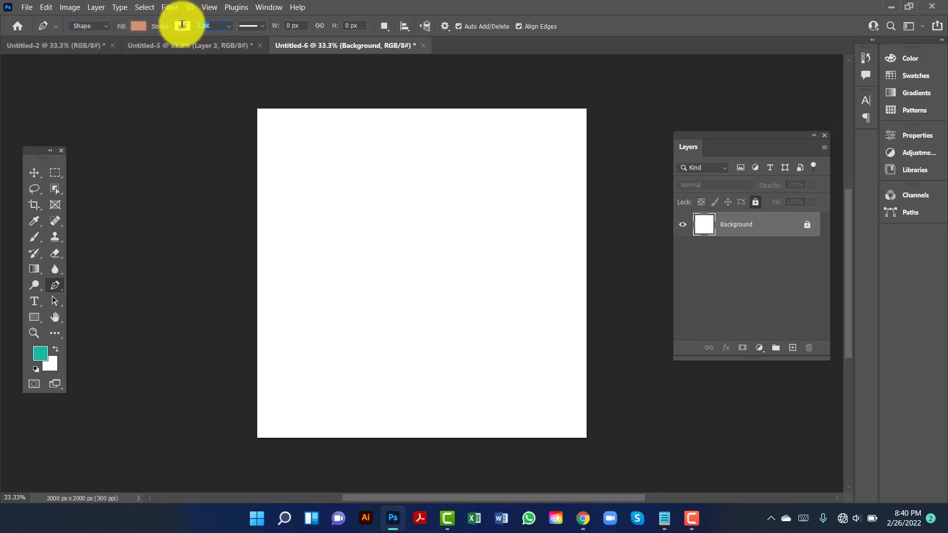
{"action": "left_click", "coordinate": [139, 28]}
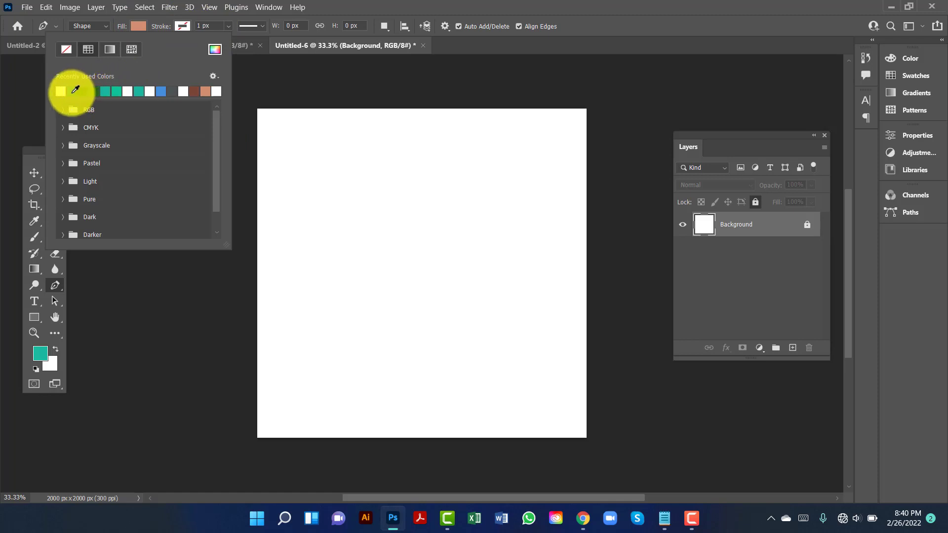
Draw a closed dark green shape, about 2179 by 1169 px, over the canvas's upper part, its lower edge rising diagonally to the upper-right corner.
{"action": "left_click", "coordinate": [249, 101]}
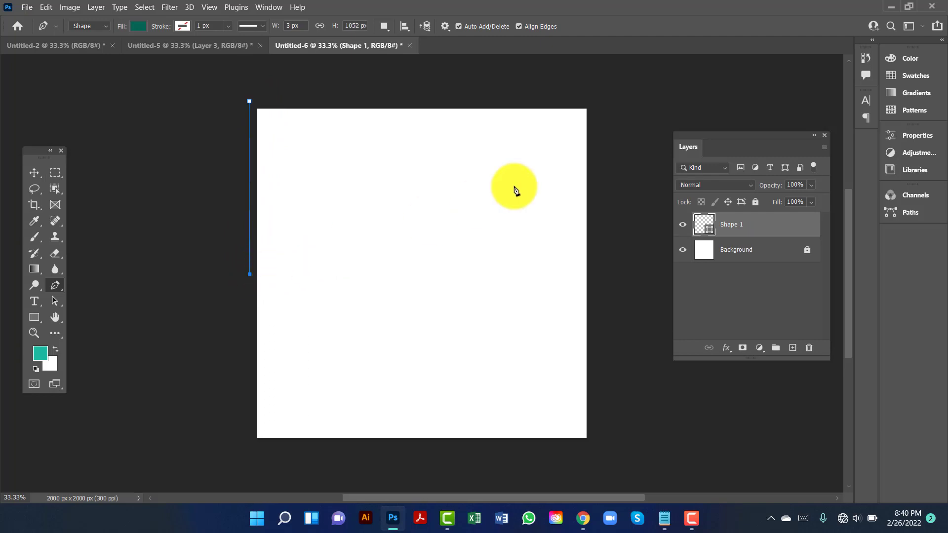
{"action": "left_click", "coordinate": [608, 113]}
{"action": "left_click", "coordinate": [604, 92]}
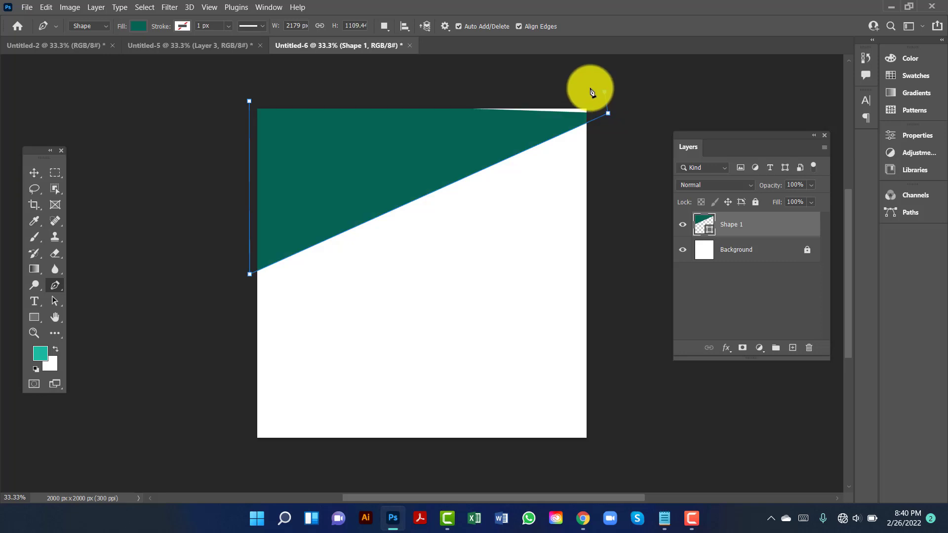
{"action": "left_click", "coordinate": [462, 82]}
{"action": "left_click", "coordinate": [324, 89]}
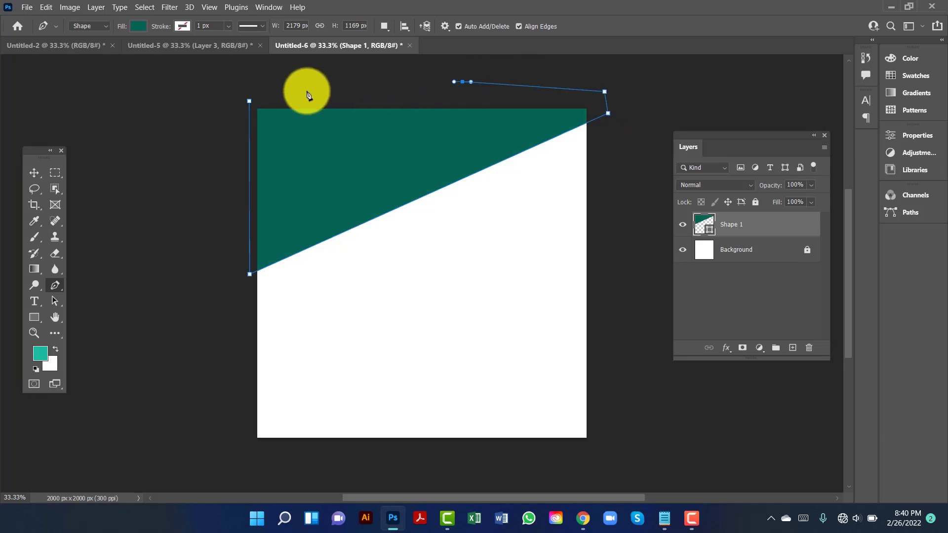
{"action": "left_click", "coordinate": [250, 103]}
{"action": "left_click", "coordinate": [34, 173]}
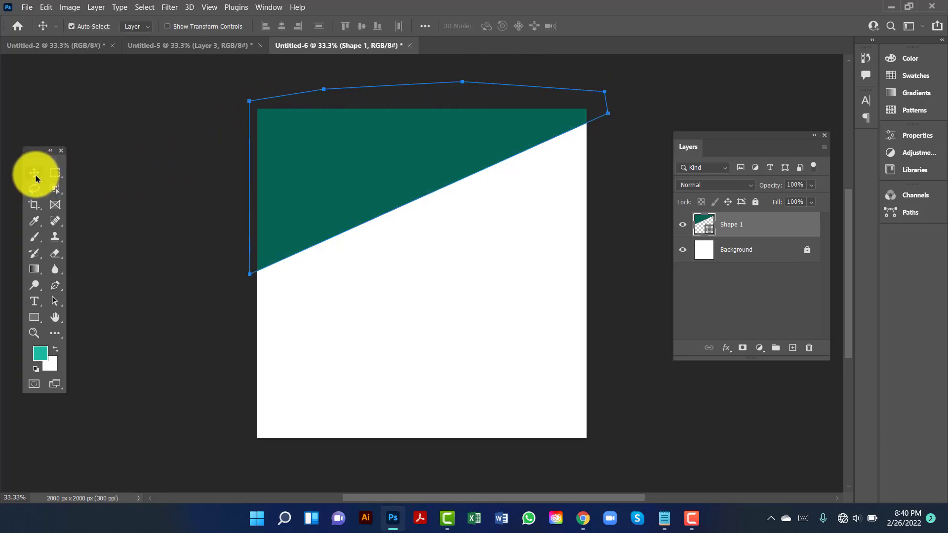
{"action": "left_click", "coordinate": [190, 124]}
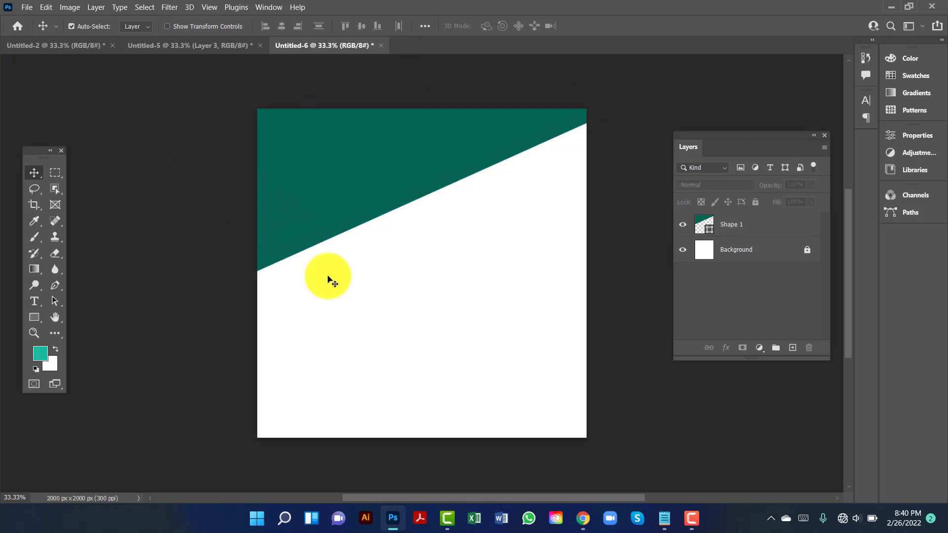
Draw a rectangle about 956 by 1449 px over the upper-right part of the canvas, slightly past its edges.
{"action": "left_click", "coordinate": [34, 318]}
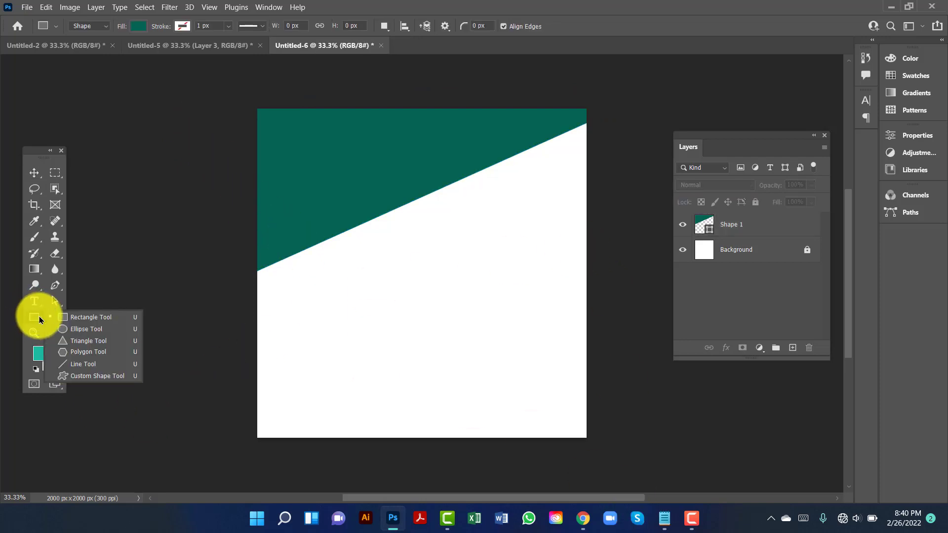
{"action": "left_click", "coordinate": [72, 321]}
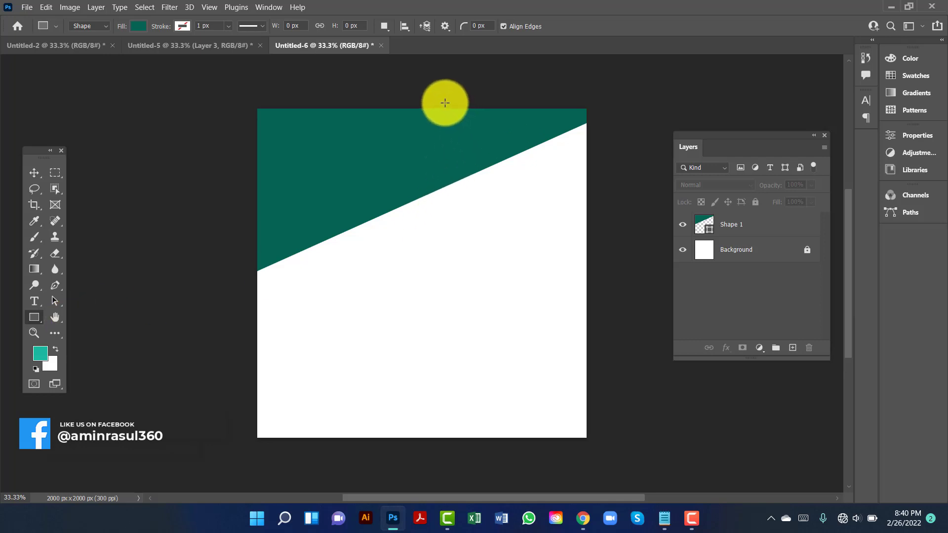
{"action": "left_click_drag", "start_coordinate": [440, 101], "coordinate": [599, 339]}
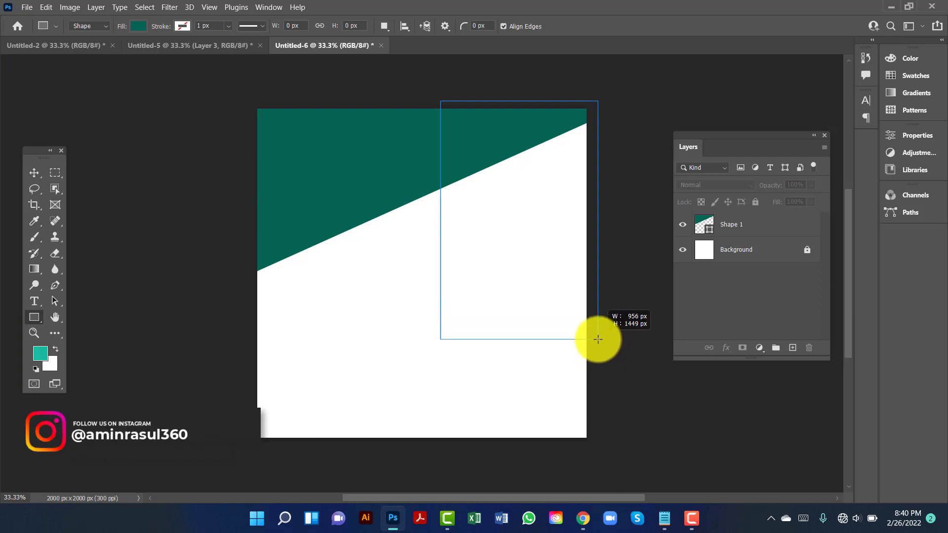
{"action": "left_click_drag", "start_coordinate": [598, 339], "coordinate": [599, 339]}
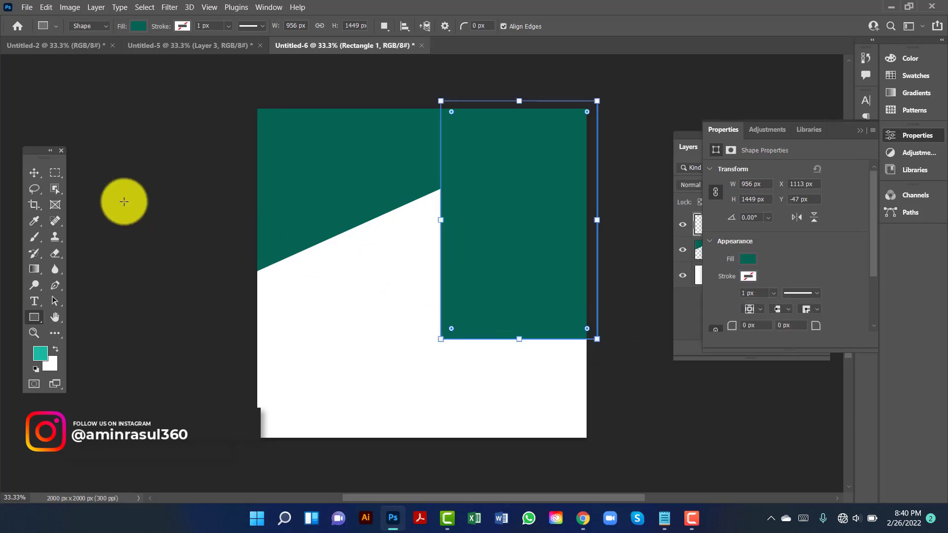
Fill the rectangle with teal and shift it slightly right and down to X 1125 px, Y -35 px.
{"action": "left_click", "coordinate": [138, 26]}
{"action": "left_click", "coordinate": [105, 92]}
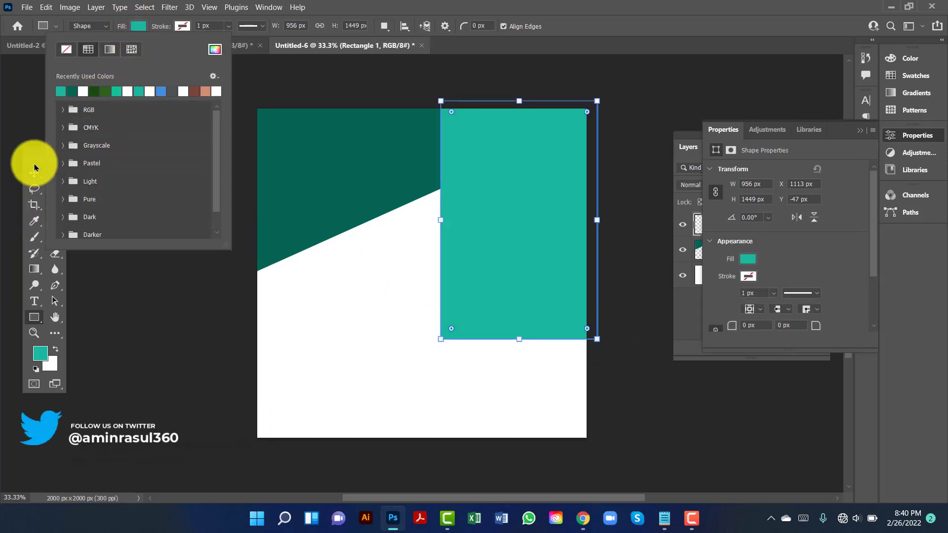
{"action": "left_click", "coordinate": [139, 207]}
{"action": "key", "text": "v"}
{"action": "left_click_drag", "start_coordinate": [469, 207], "coordinate": [470, 211]}
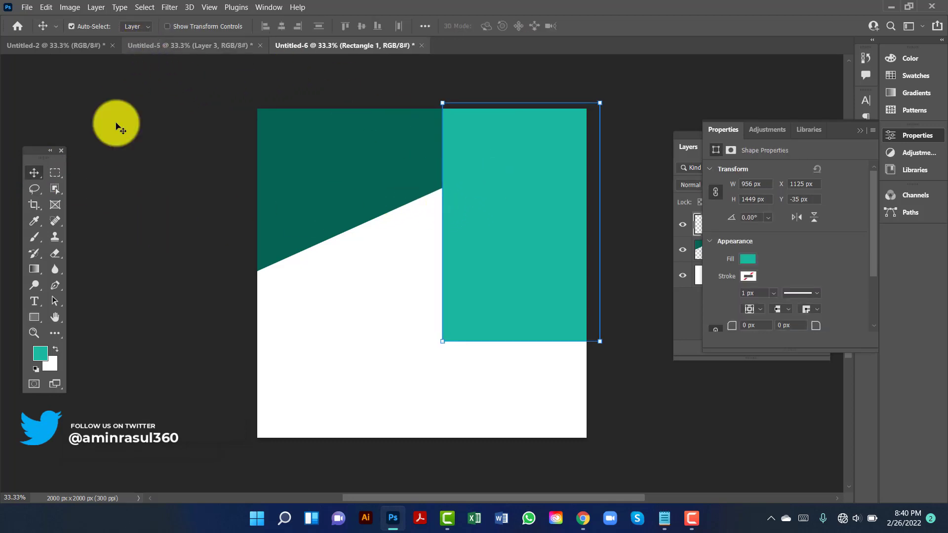
Change the rectangle's fill to the salmon colour #d08f71.
{"action": "key", "text": "u"}
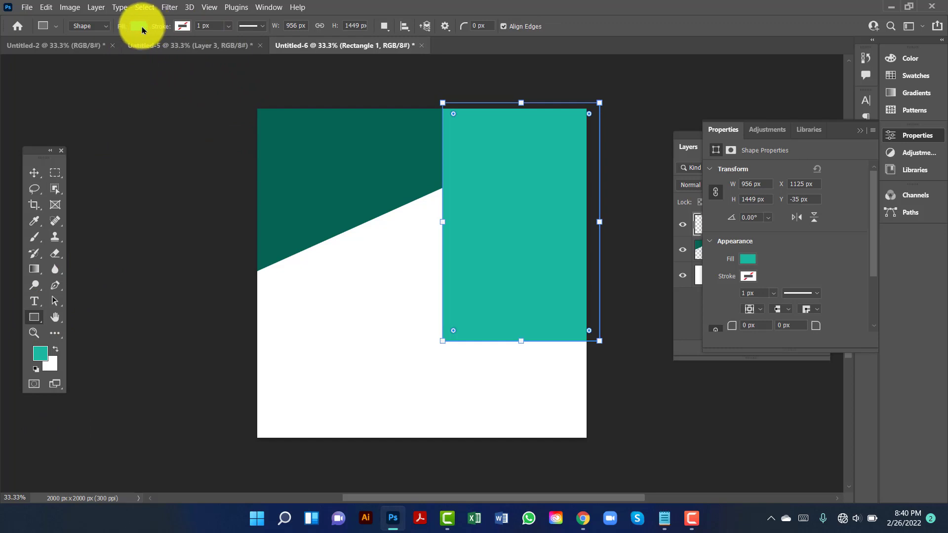
{"action": "left_click", "coordinate": [138, 27]}
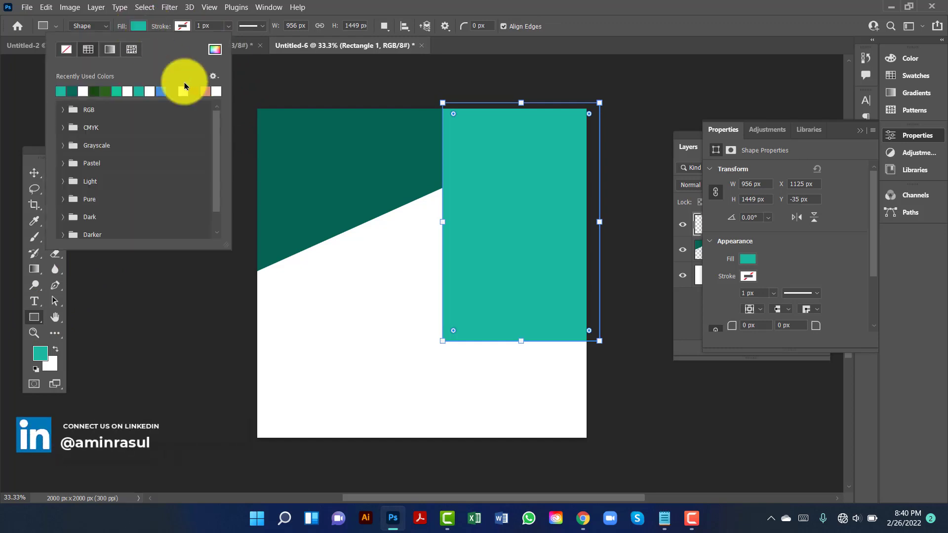
{"action": "left_click", "coordinate": [214, 91]}
{"action": "left_click", "coordinate": [215, 50]}
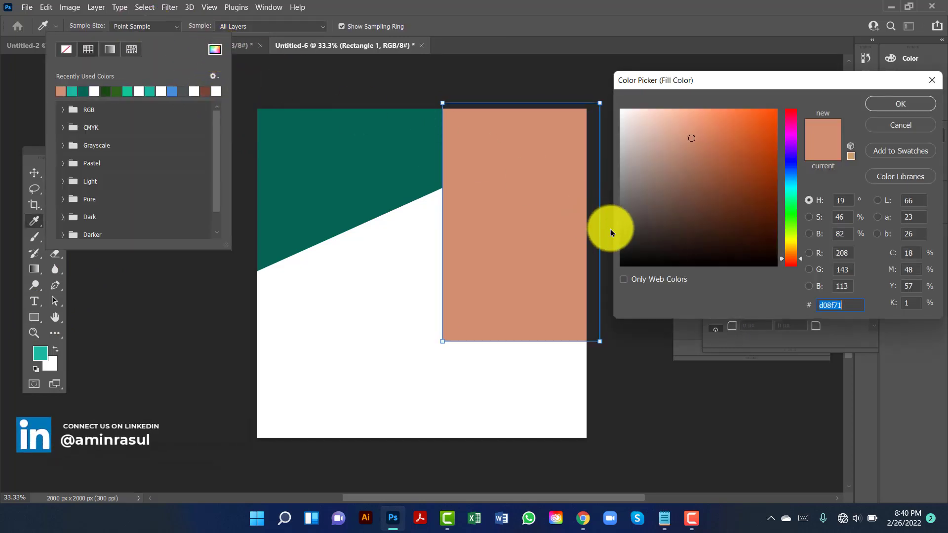
{"action": "left_click_drag", "start_coordinate": [843, 303], "coordinate": [808, 304]}
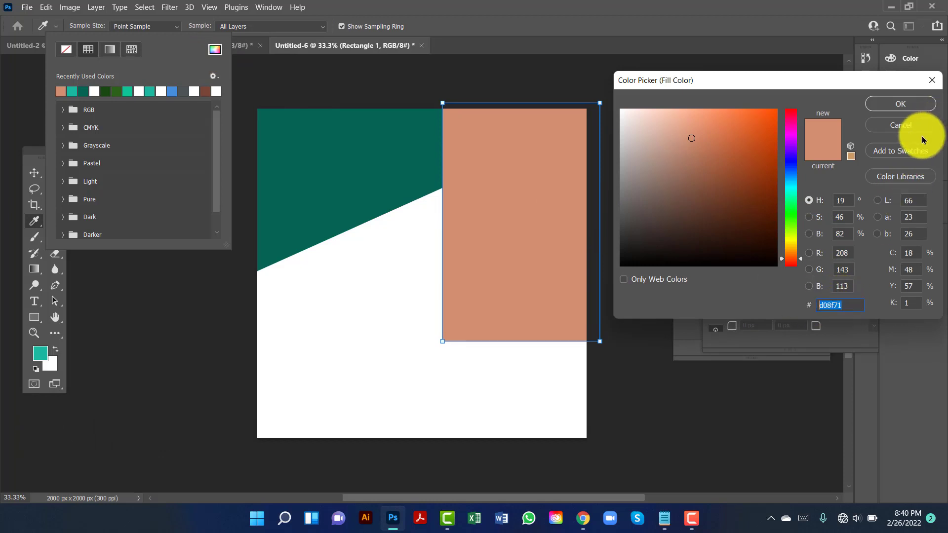
{"action": "left_click", "coordinate": [906, 104]}
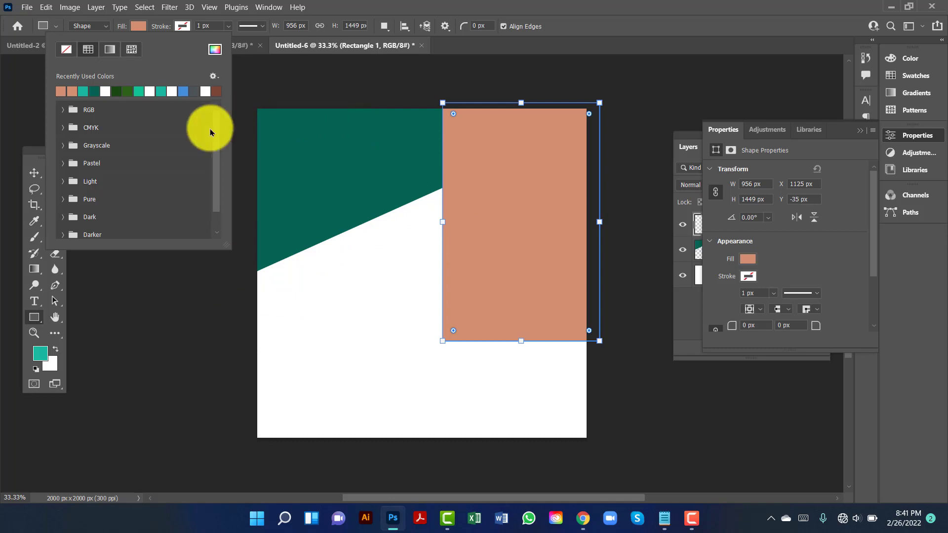
Duplicate the salmon rectangle straight down, leaving a narrow white gap between the original and the copy.
{"action": "left_click", "coordinate": [35, 172]}
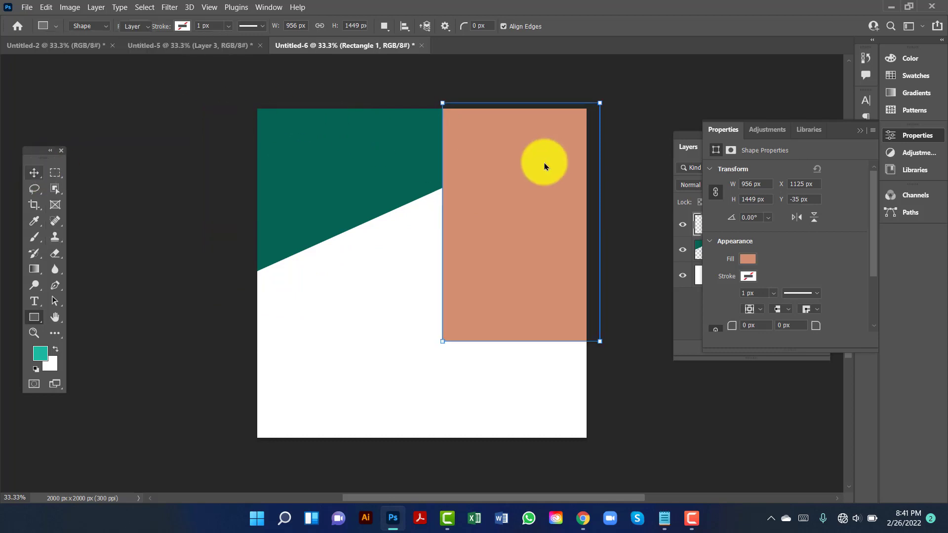
{"action": "left_click", "coordinate": [860, 131]}
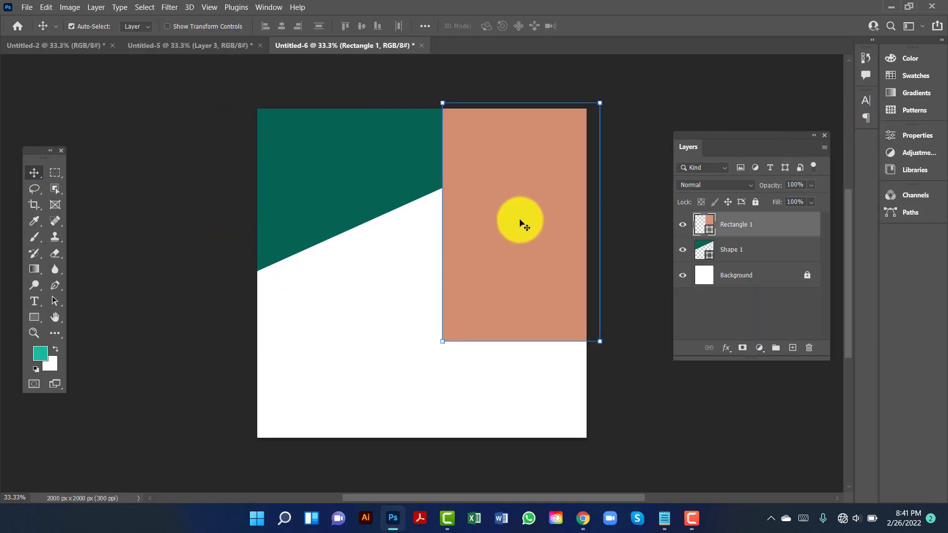
{"action": "left_click_drag", "start_coordinate": [529, 218], "coordinate": [527, 472]}
{"action": "left_click_drag", "start_coordinate": [556, 391], "coordinate": [557, 391]}
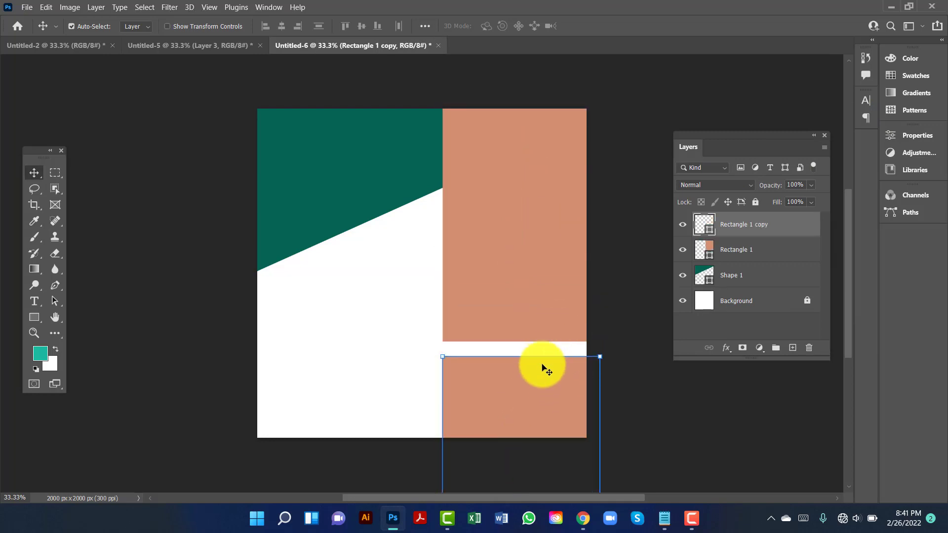
Start a free transform on the lower salmon copy with its whole outline below the canvas in view.
{"action": "scroll", "coordinate": [543, 368], "scroll_direction": "down", "scroll_amount": 2}
{"action": "scroll", "coordinate": [541, 341], "scroll_direction": "down", "scroll_amount": 2}
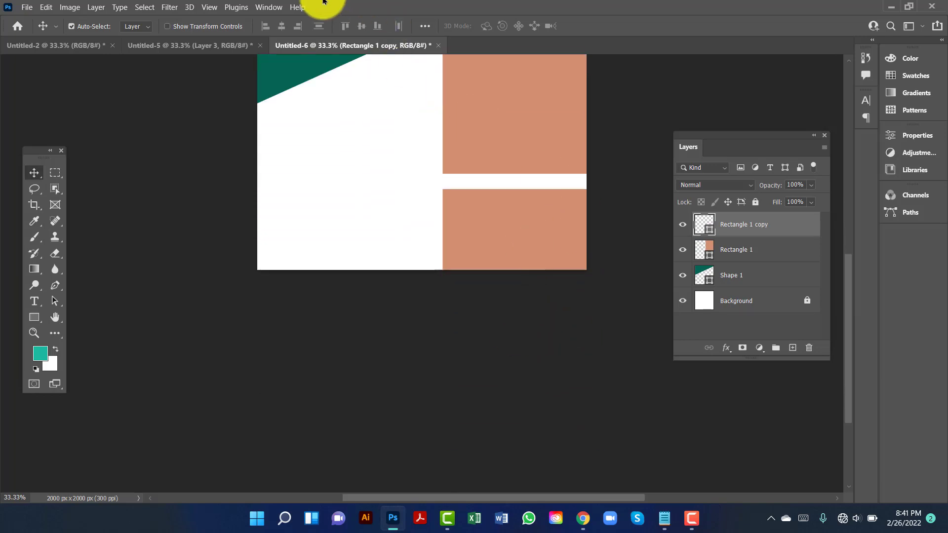
{"action": "left_click", "coordinate": [49, 10]}
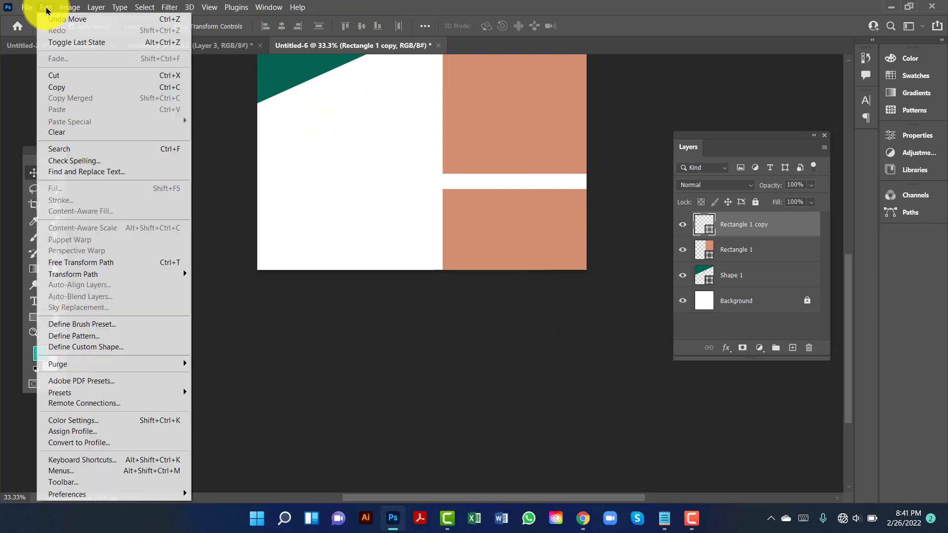
{"action": "left_click", "coordinate": [137, 263]}
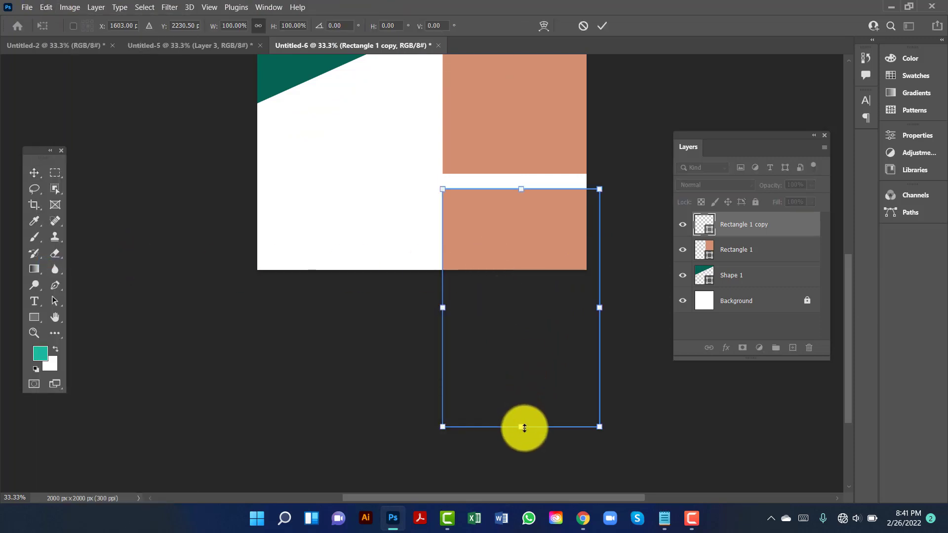
{"action": "left_click_drag", "start_coordinate": [524, 427], "coordinate": [538, 371]}
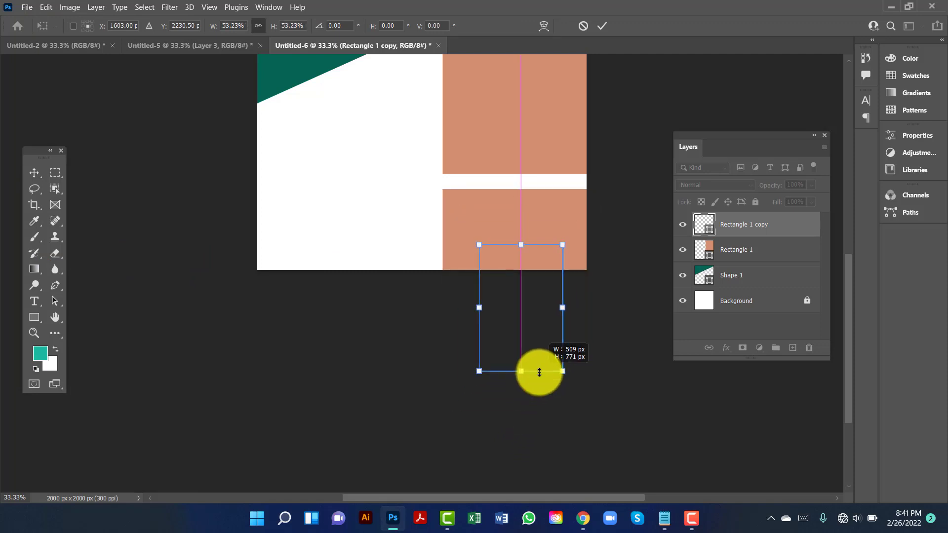
{"action": "key", "text": "ctrl+z"}
{"action": "left_click_drag", "start_coordinate": [521, 426], "coordinate": [526, 379]}
{"action": "key", "text": "ctrl+z"}
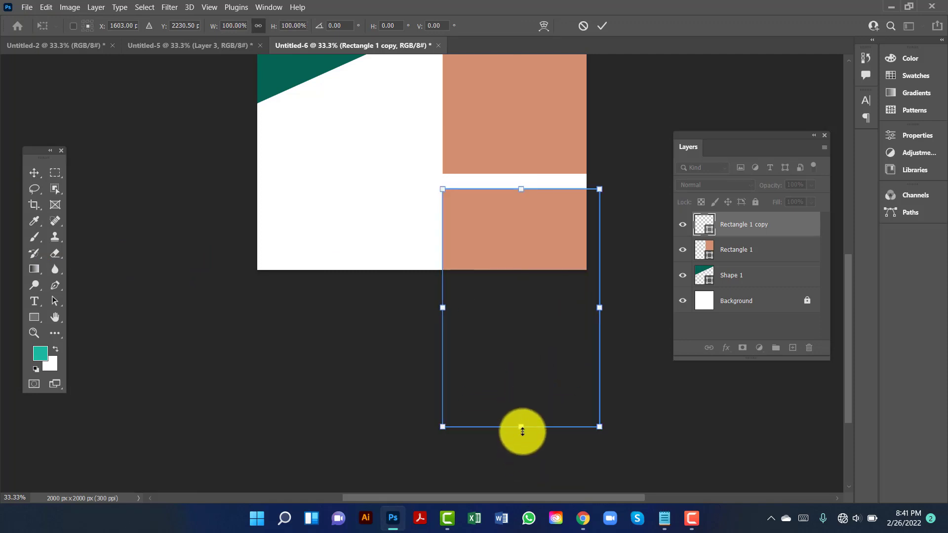
Flatten the lower salmon copy to about 15% of its height, placing it just below the large salmon rectangle.
{"action": "left_click_drag", "start_coordinate": [522, 426], "coordinate": [565, 197]}
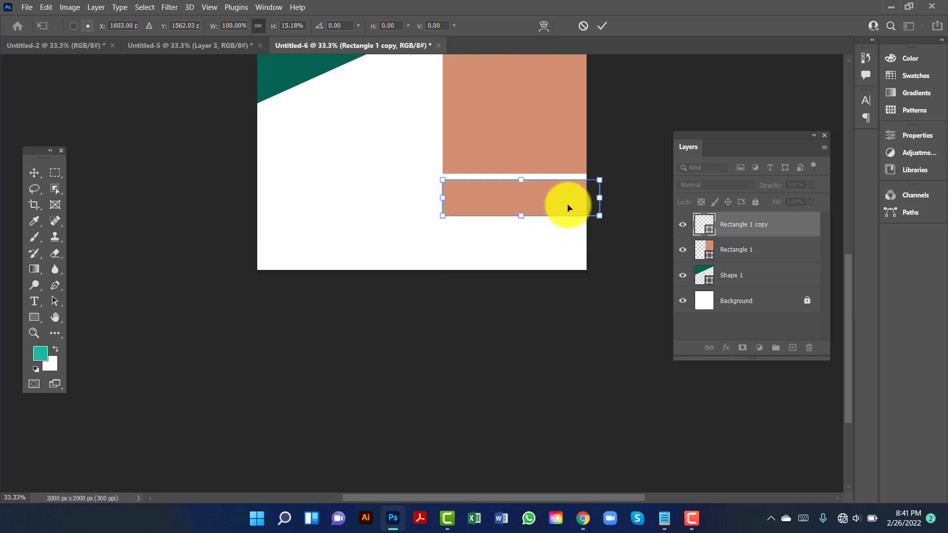
{"action": "scroll", "coordinate": [554, 215], "scroll_direction": "up", "scroll_amount": 4}
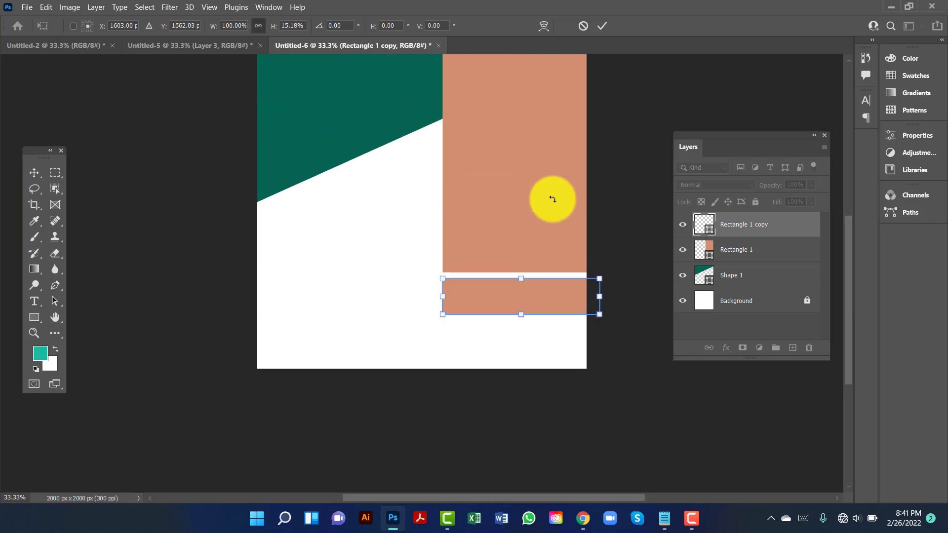
{"action": "scroll", "coordinate": [539, 226], "scroll_direction": "up", "scroll_amount": 2}
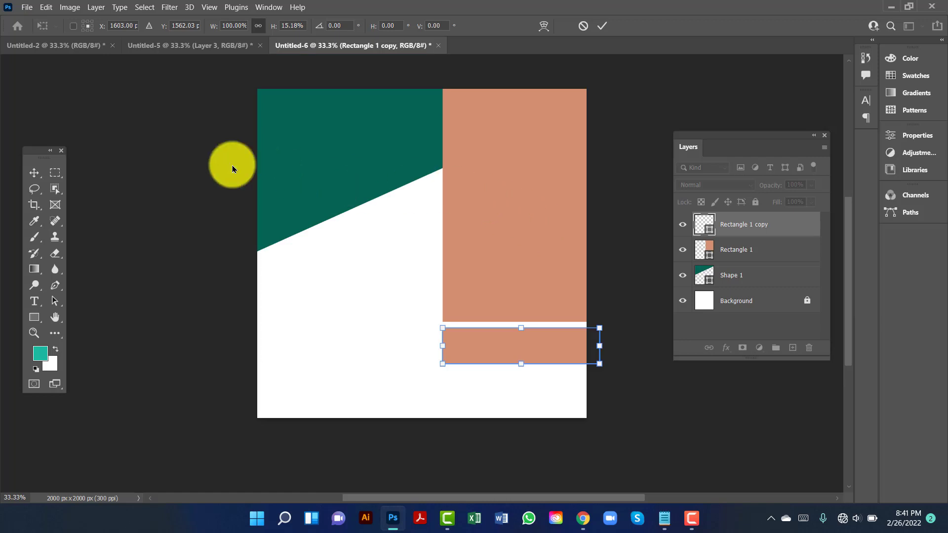
{"action": "left_click", "coordinate": [41, 173]}
Move the large salmon rectangle up and bring the thin strip up beneath it, leaving a narrow white gap.
{"action": "left_click_drag", "start_coordinate": [497, 198], "coordinate": [503, 173]}
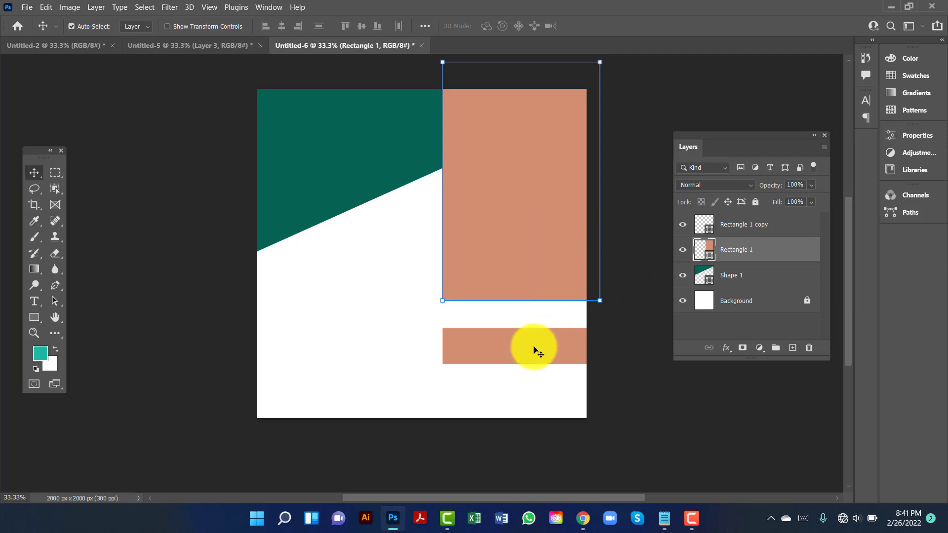
{"action": "left_click_drag", "start_coordinate": [529, 349], "coordinate": [527, 328]}
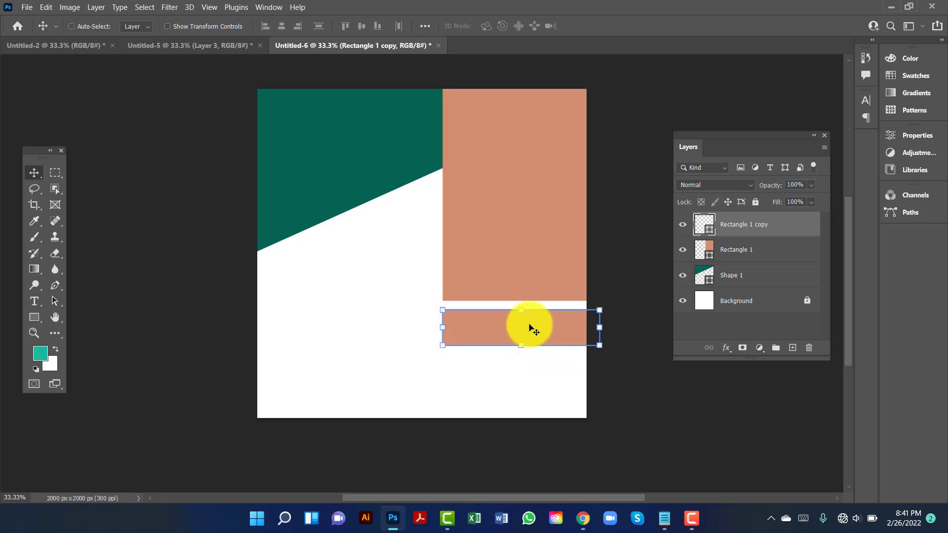
Make the thin salmon strip slightly taller and duplicate it straight down, leaving a thin white gap between the two strips.
{"action": "key", "text": "ctrl+t"}
{"action": "left_click_drag", "start_coordinate": [521, 345], "coordinate": [534, 369]}
{"action": "key", "text": "Return"}
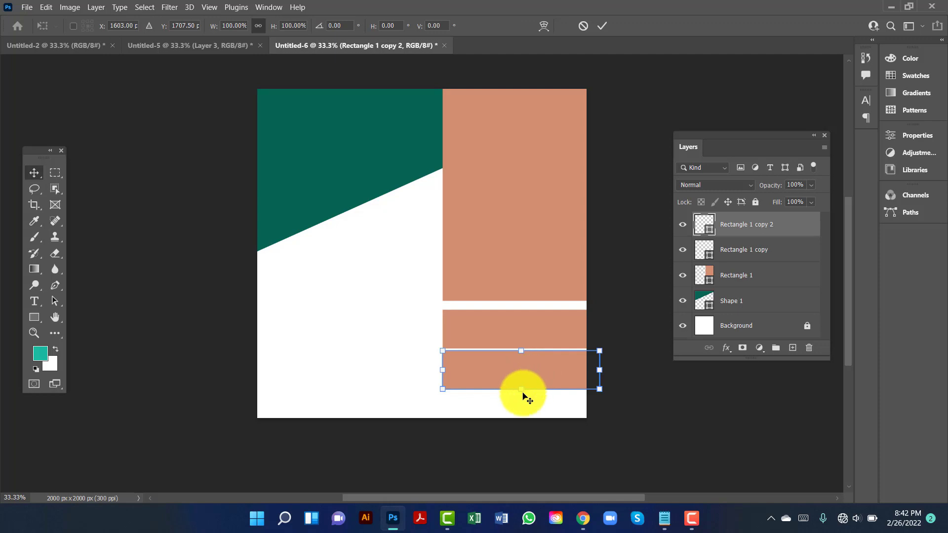
Resize the lower strip copy to about 88% width and 188% height, extending it just past the canvas's lower edge.
{"action": "key", "text": "ctrl+t"}
{"action": "left_click_drag", "start_coordinate": [523, 393], "coordinate": [523, 443]}
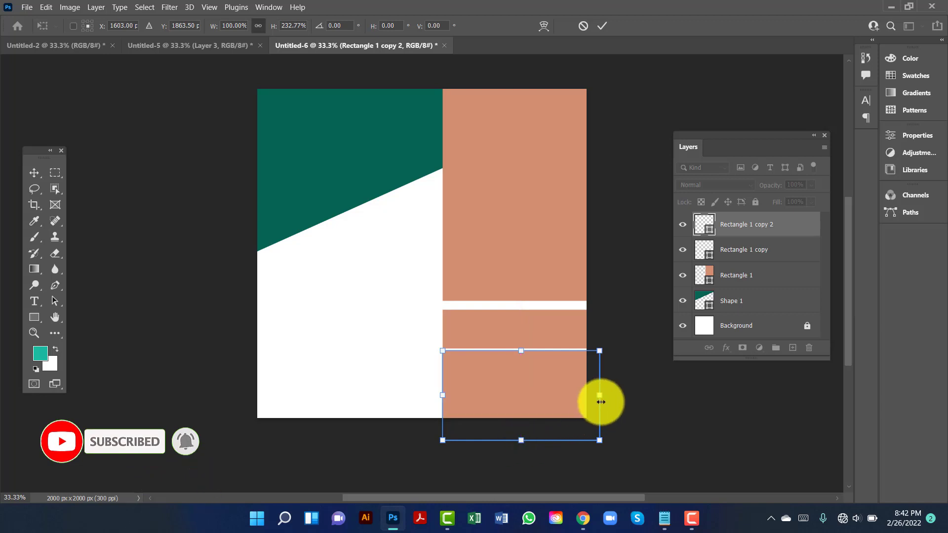
{"action": "left_click_drag", "start_coordinate": [600, 400], "coordinate": [581, 400]}
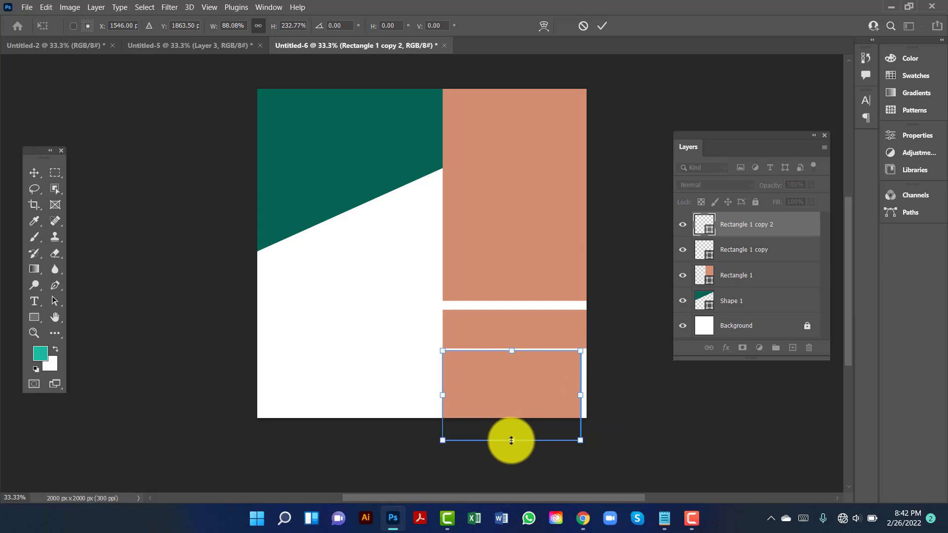
{"action": "left_click_drag", "start_coordinate": [512, 440], "coordinate": [519, 408]}
{"action": "left_click_drag", "start_coordinate": [520, 421], "coordinate": [516, 423]}
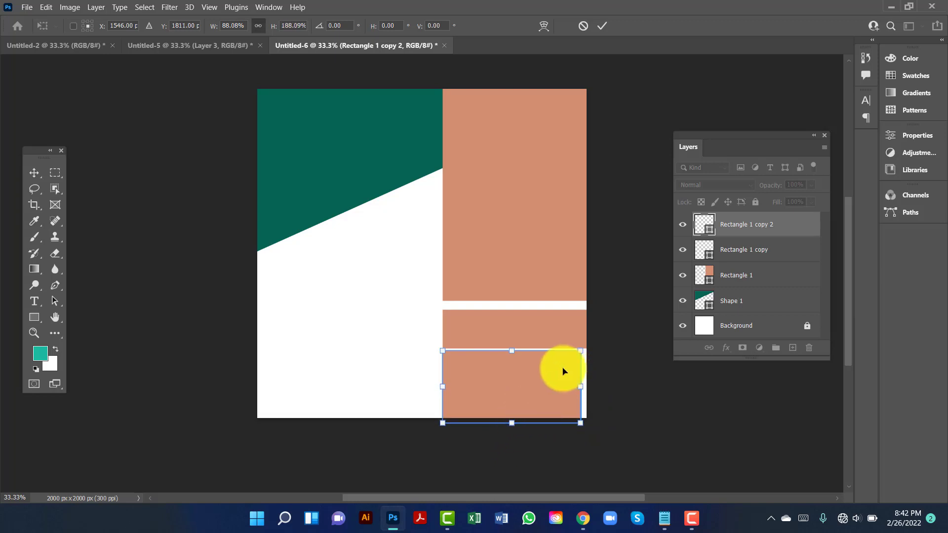
{"action": "key", "text": "Return"}
Raise the large salmon rectangle slightly and move the middle strip up to leave a narrow white gap between them.
{"action": "left_click_drag", "start_coordinate": [573, 232], "coordinate": [571, 223]}
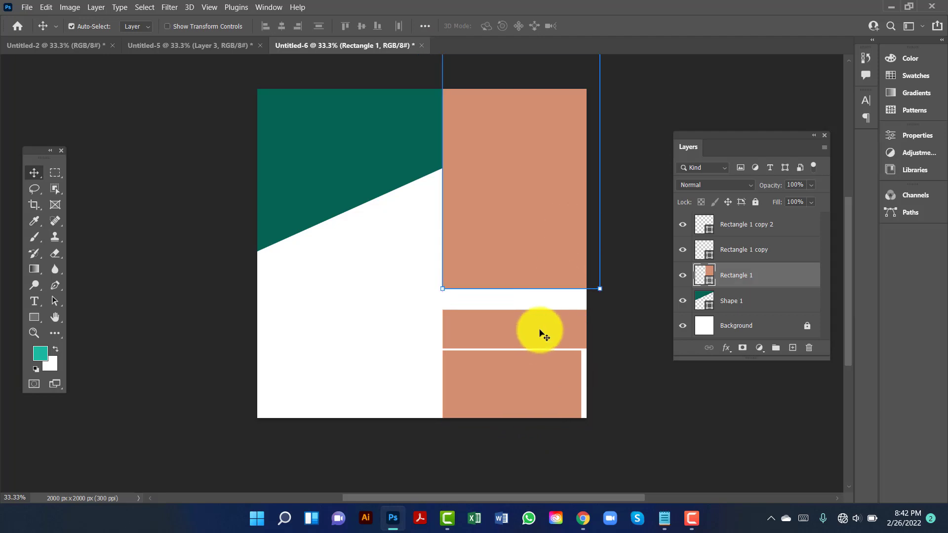
{"action": "left_click_drag", "start_coordinate": [543, 335], "coordinate": [542, 322]}
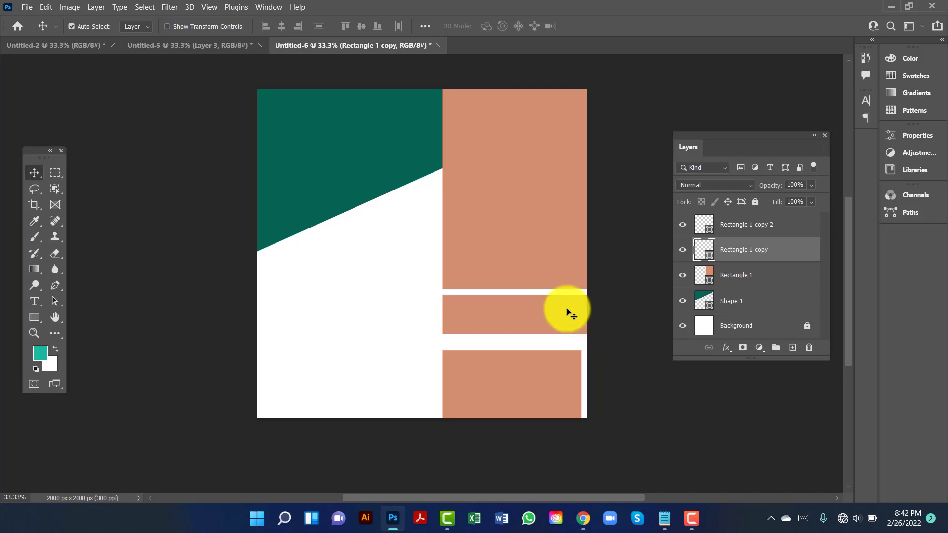
Narrow the middle strip to about 88% of its width and raise the lowest salmon block for even white gaps.
{"action": "key", "text": "ctrl+t"}
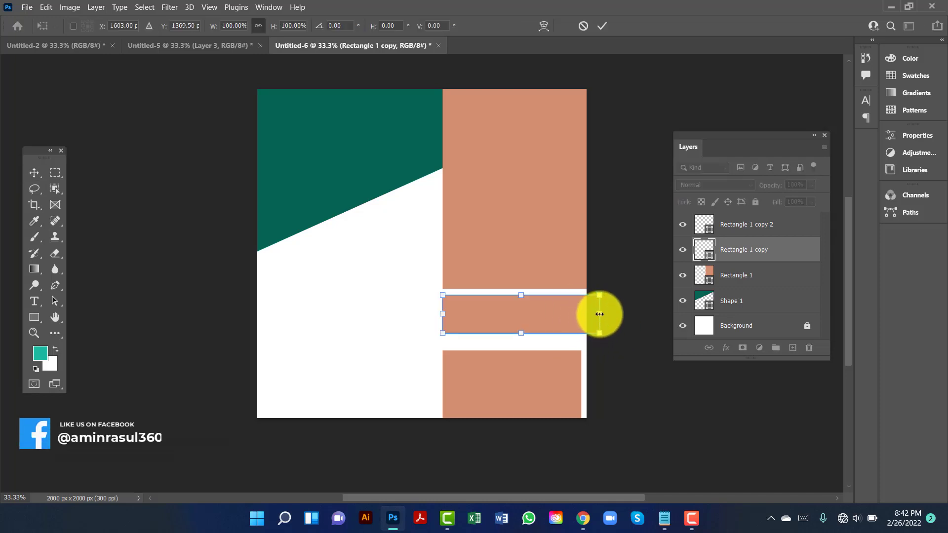
{"action": "left_click_drag", "start_coordinate": [600, 314], "coordinate": [578, 316]}
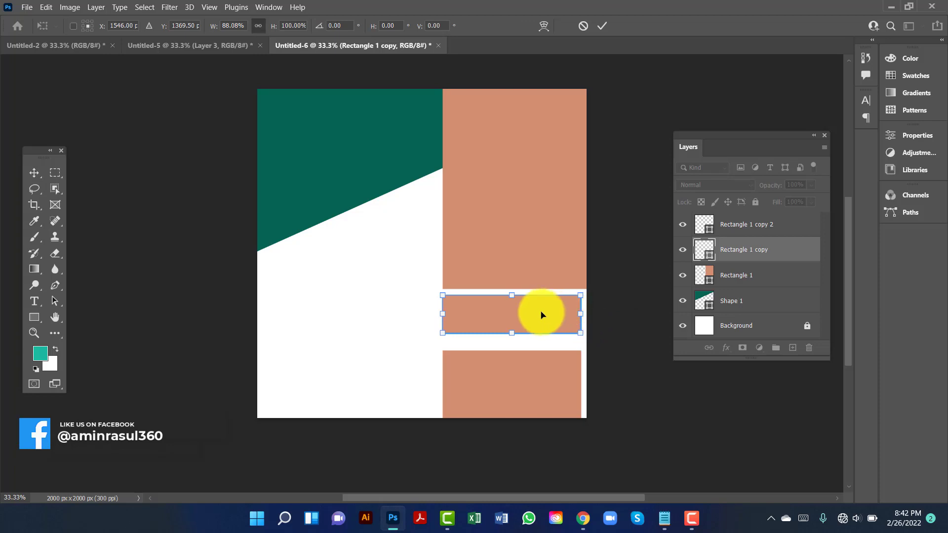
{"action": "key", "text": "Return"}
{"action": "left_click_drag", "start_coordinate": [556, 384], "coordinate": [558, 372]}
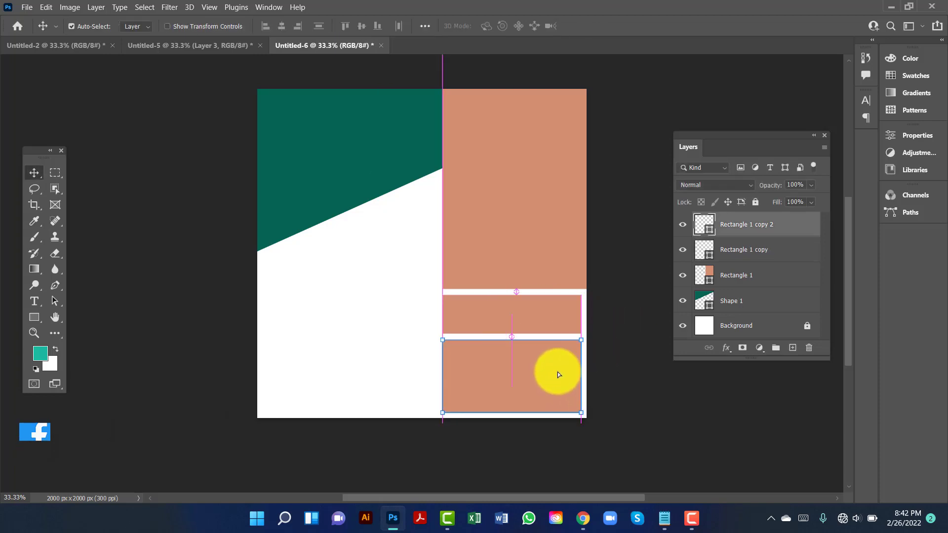
{"action": "left_click", "coordinate": [638, 368]}
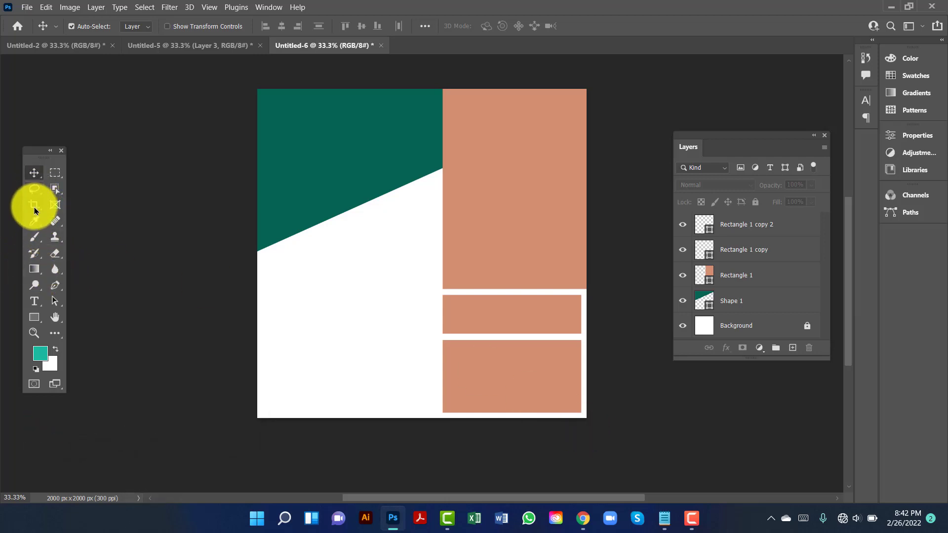
Draw a four-sided dark green shape about 1160 by 927 px with the Pen tool, following the diagonal below the existing green shape.
{"action": "left_click", "coordinate": [55, 285]}
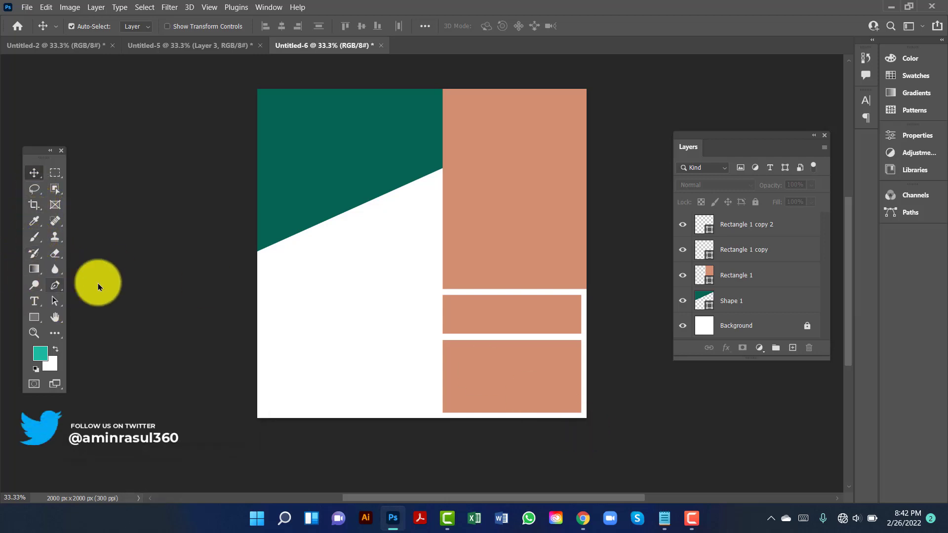
{"action": "left_click", "coordinate": [254, 269]}
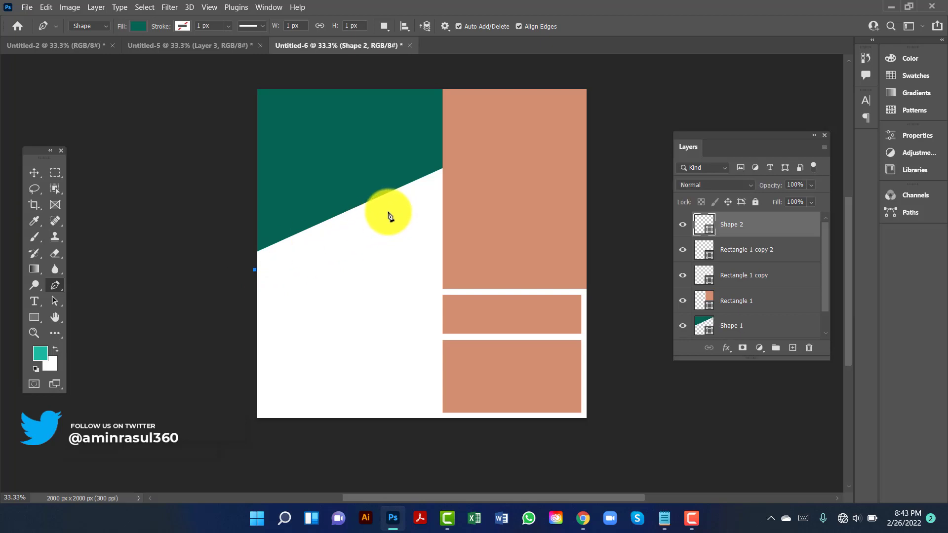
{"action": "left_click", "coordinate": [436, 182]}
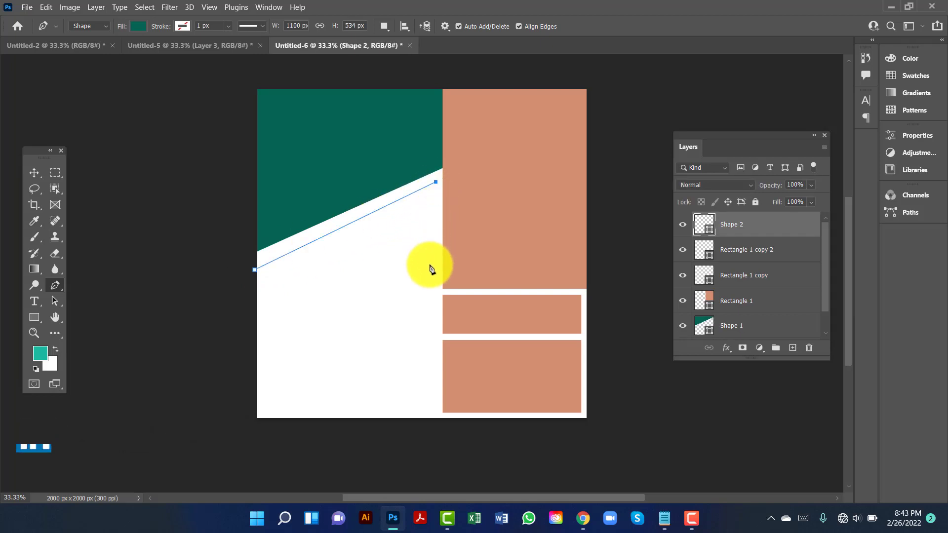
{"action": "left_click", "coordinate": [434, 335]}
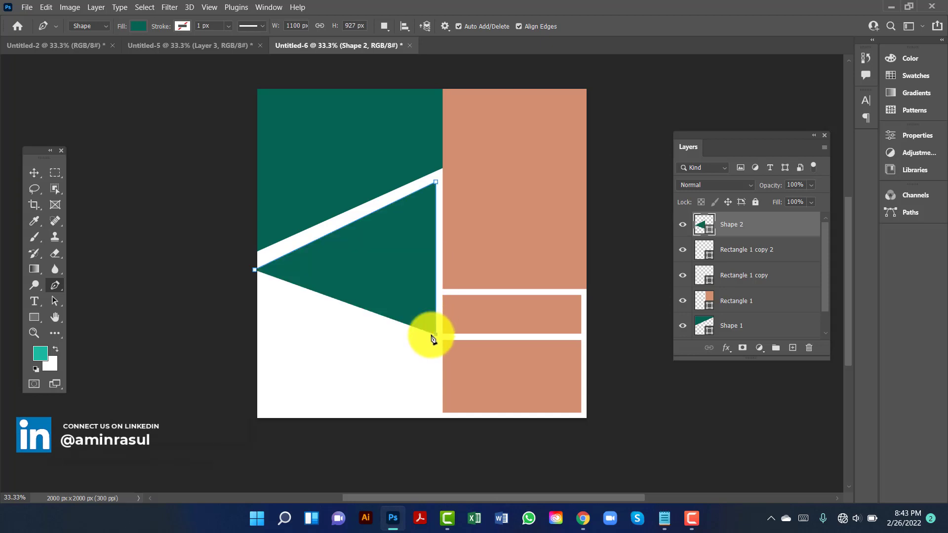
{"action": "left_click", "coordinate": [245, 334]}
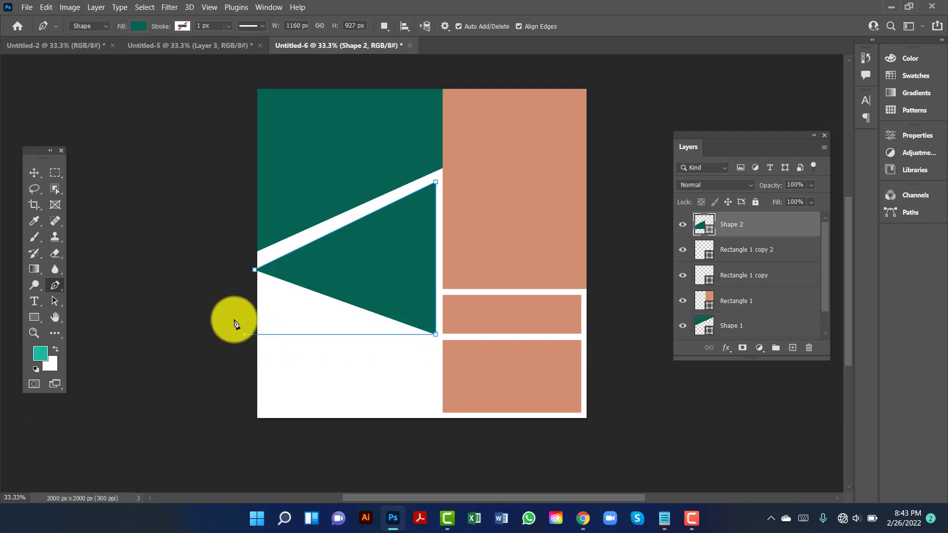
{"action": "left_click", "coordinate": [255, 272]}
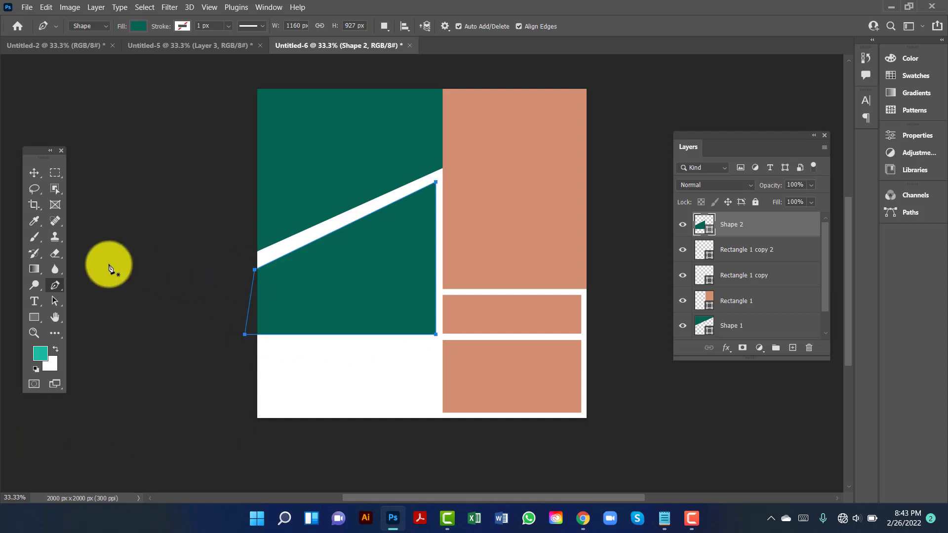
Widen the new green shape to about 107% and position it to leave even white gaps beside the diagonal and the salmon blocks.
{"action": "left_click", "coordinate": [33, 173]}
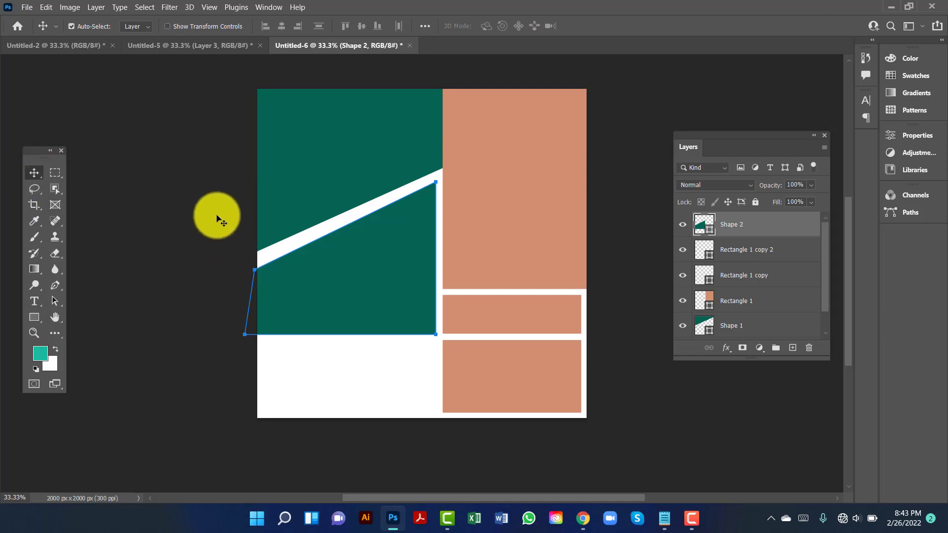
{"action": "left_click", "coordinate": [239, 238]}
{"action": "left_click_drag", "start_coordinate": [344, 299], "coordinate": [342, 291]}
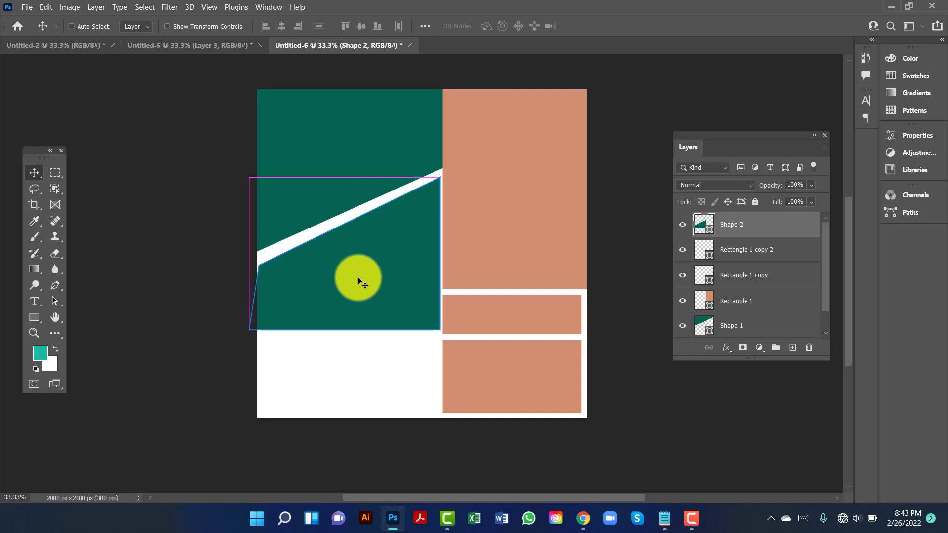
{"action": "key", "text": "ctrl+t"}
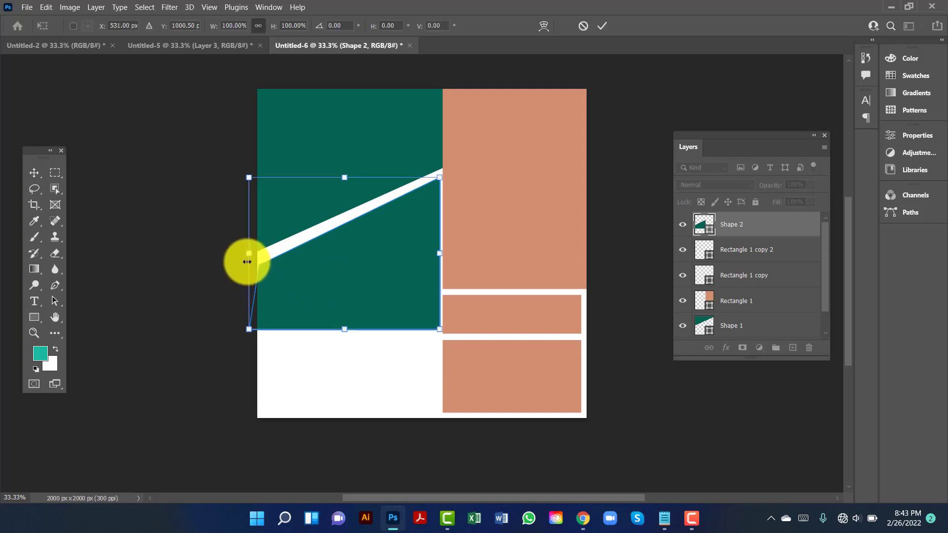
{"action": "left_click_drag", "start_coordinate": [247, 262], "coordinate": [227, 257]}
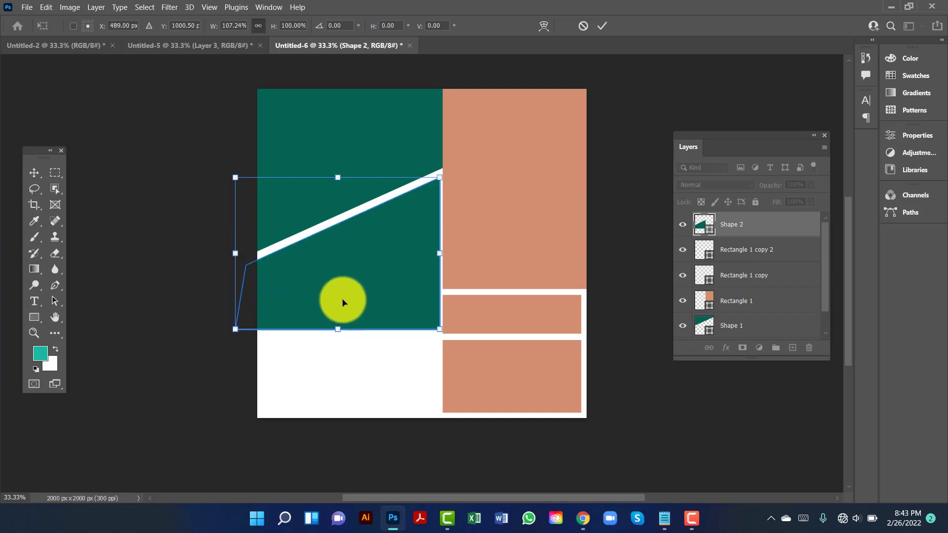
{"action": "left_click_drag", "start_coordinate": [381, 268], "coordinate": [402, 271]}
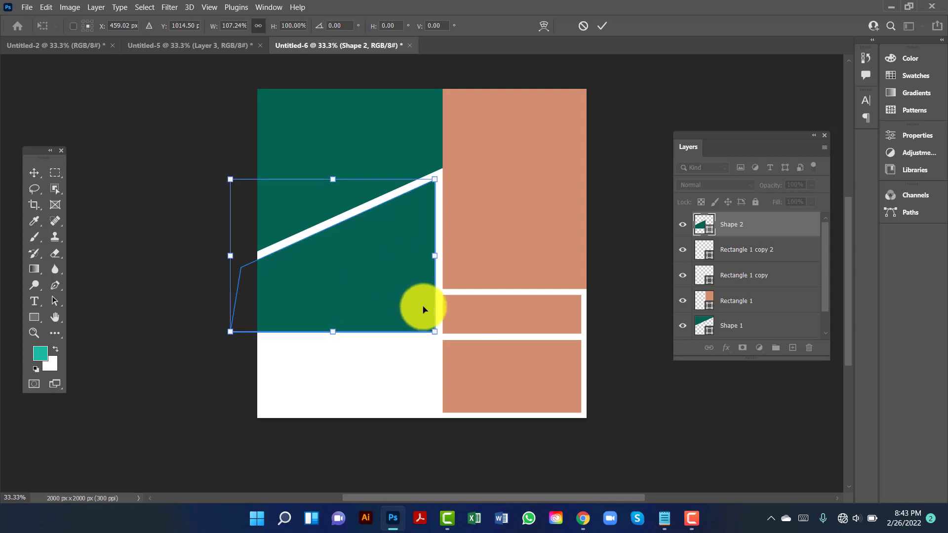
{"action": "key", "text": "Return"}
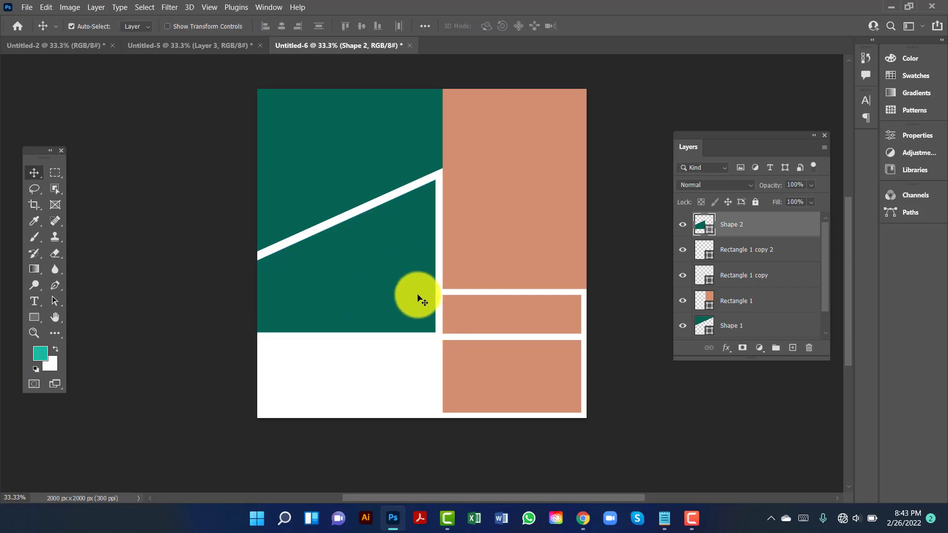
Rotate the lower green shape very slightly counterclockwise and deselect it.
{"action": "key", "text": "ctrl+t"}
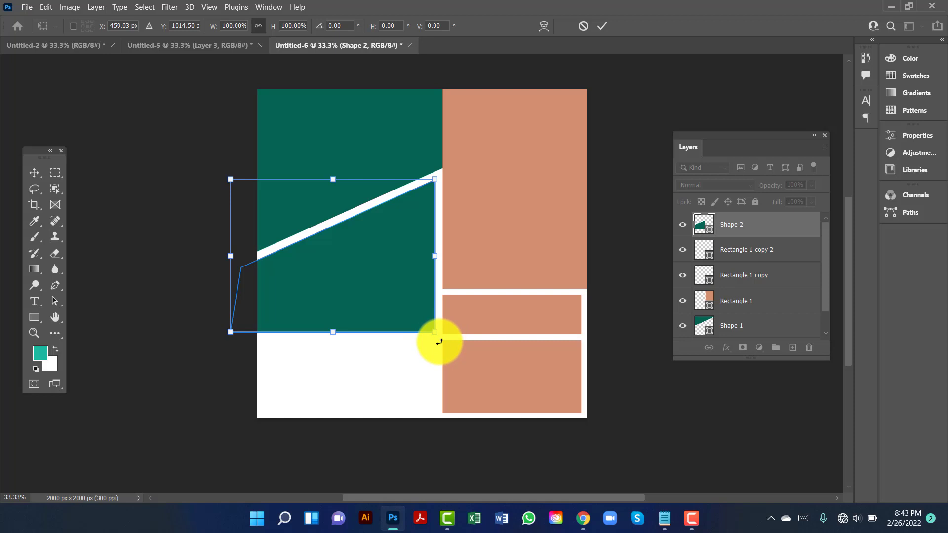
{"action": "left_click_drag", "start_coordinate": [439, 341], "coordinate": [439, 340]}
{"action": "key", "text": "Return"}
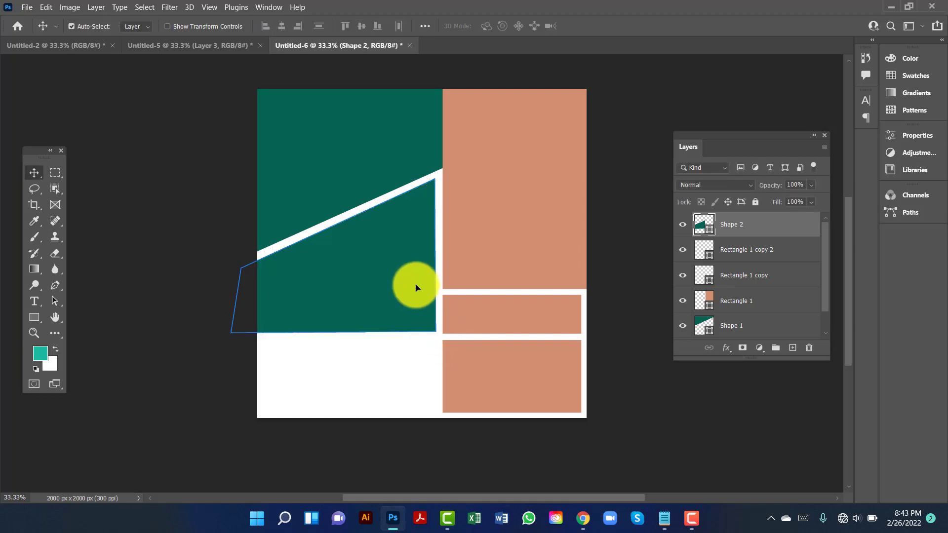
{"action": "left_click", "coordinate": [197, 208]}
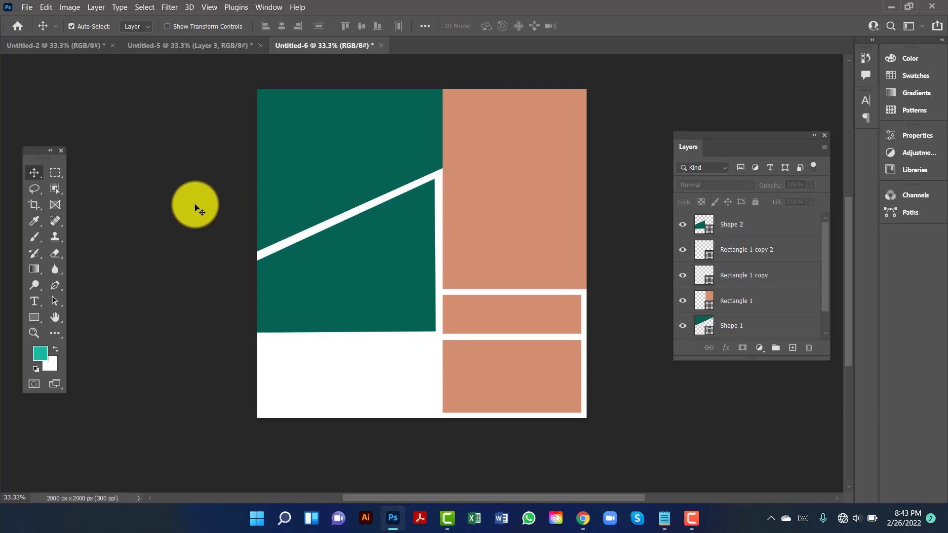
Duplicate the lowest salmon block into the empty lower-left area and widen the copy to about 124%, leaving even white gaps.
{"action": "left_click", "coordinate": [467, 391]}
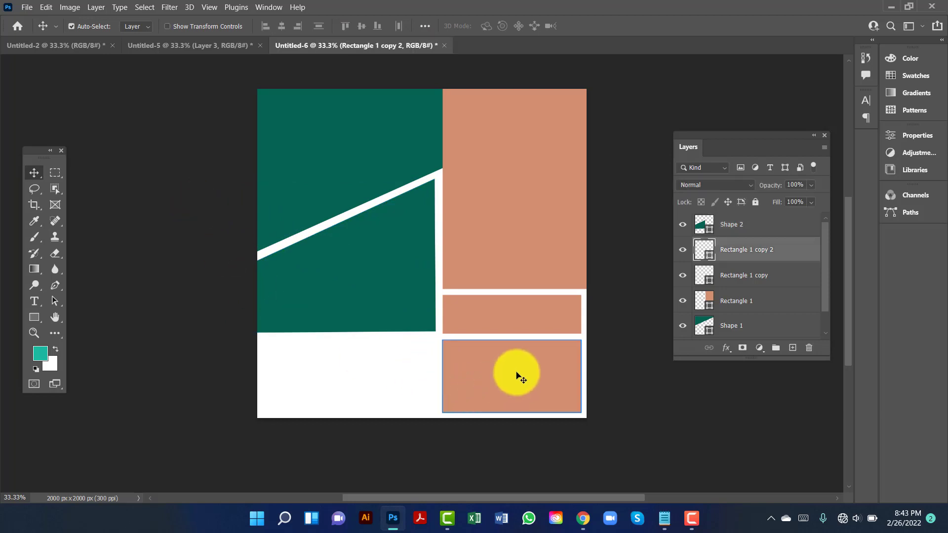
{"action": "left_click_drag", "start_coordinate": [510, 363], "coordinate": [333, 362]}
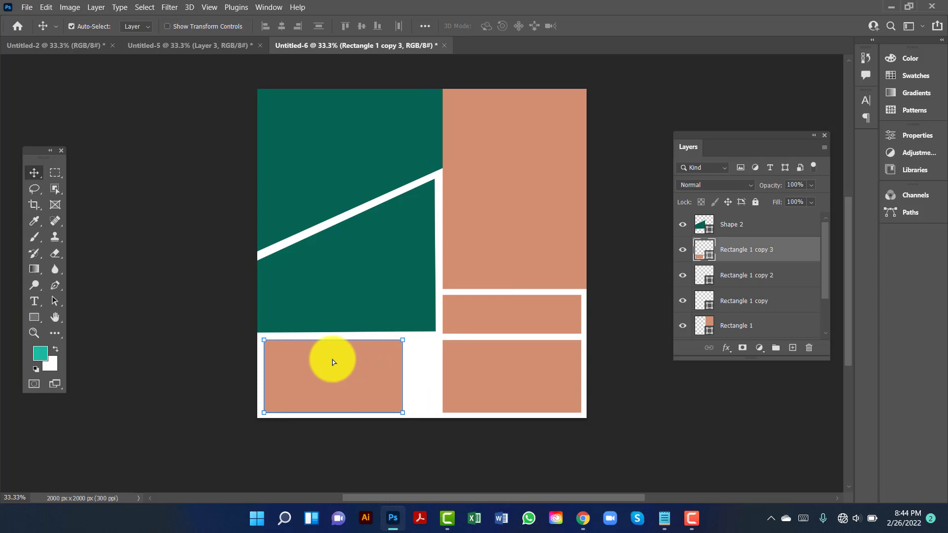
{"action": "key", "text": "ctrl+t"}
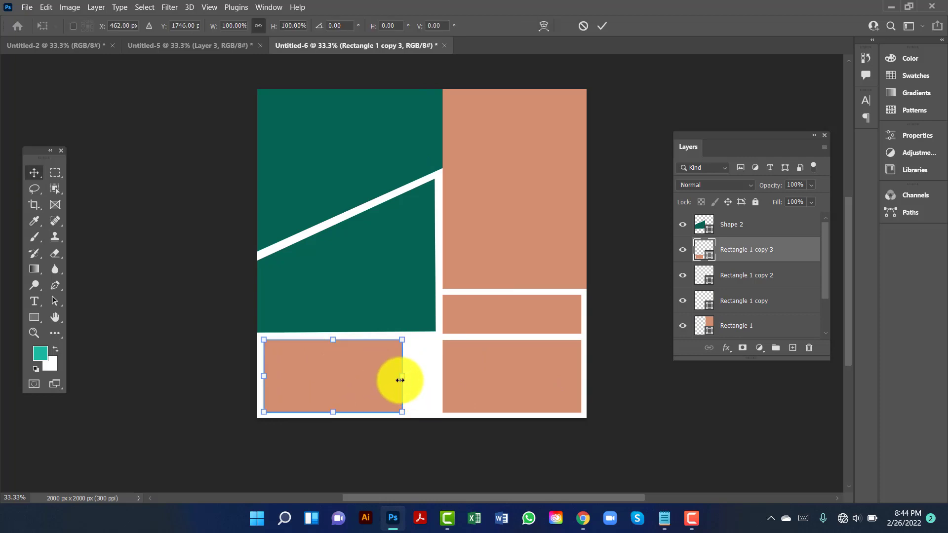
{"action": "left_click_drag", "start_coordinate": [403, 376], "coordinate": [435, 376]}
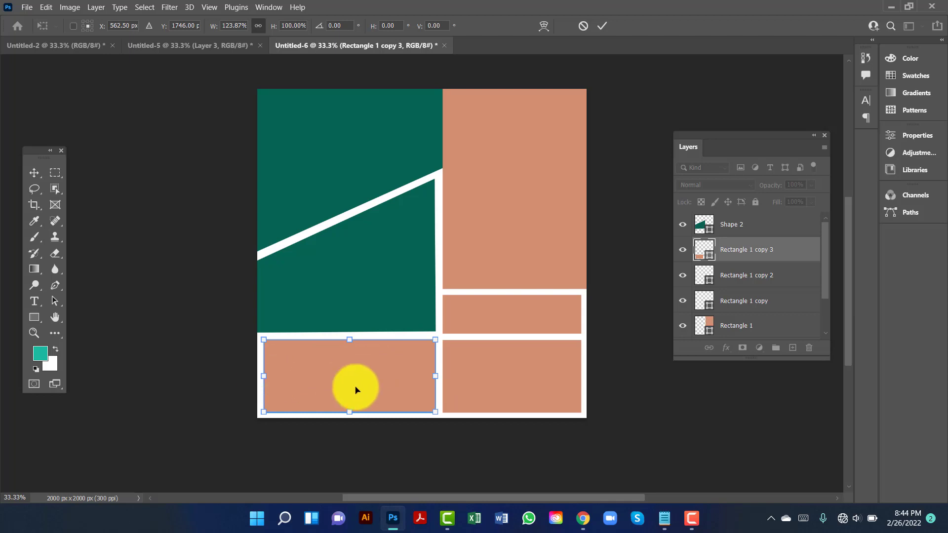
{"action": "key", "text": "Return"}
{"action": "left_click", "coordinate": [614, 331]}
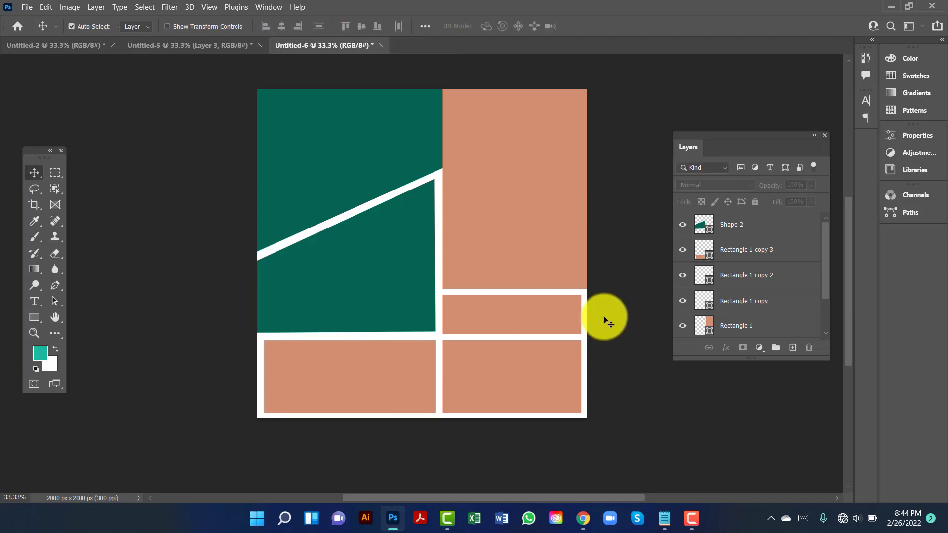
Change the fill of the narrow salmon strip between the large and lowest blocks to dark brown #7a4537 and deselect it.
{"action": "left_click", "coordinate": [562, 322]}
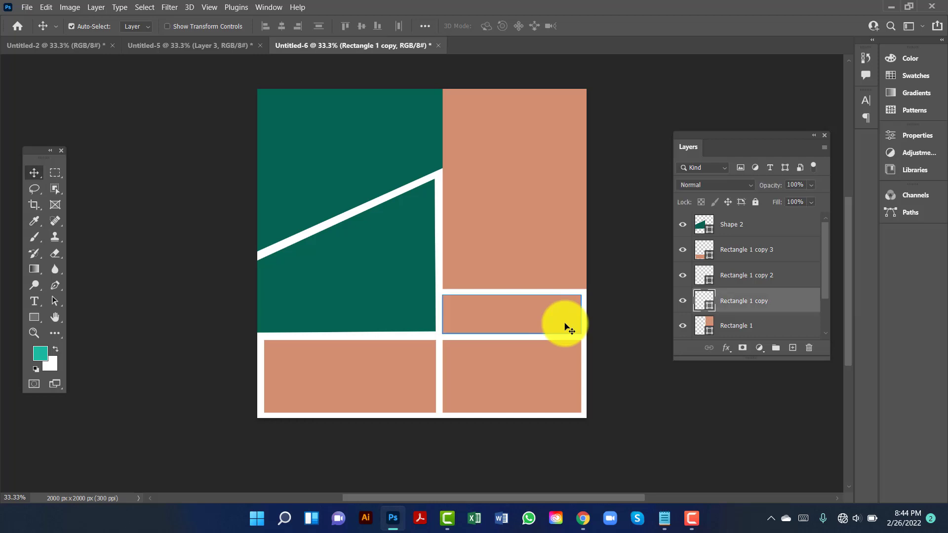
{"action": "left_click", "coordinate": [34, 317]}
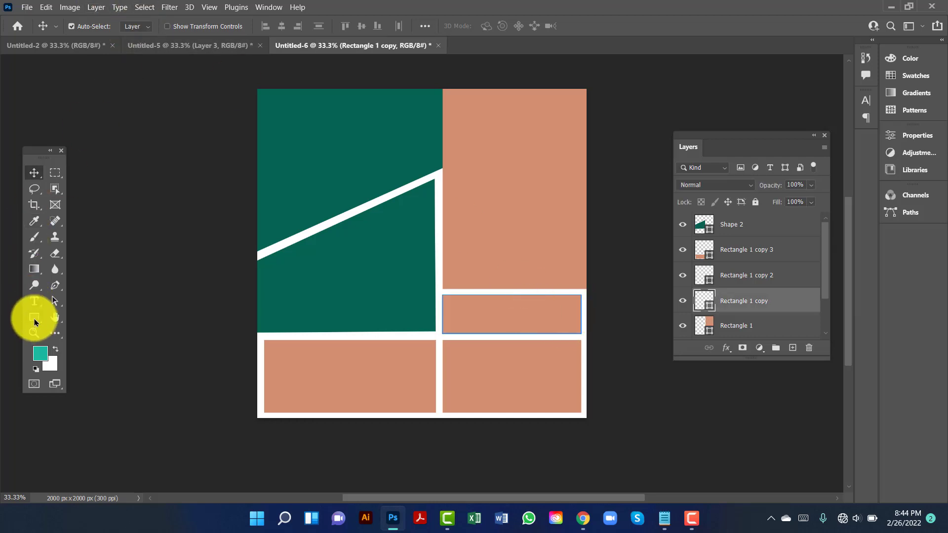
{"action": "left_click", "coordinate": [138, 26]}
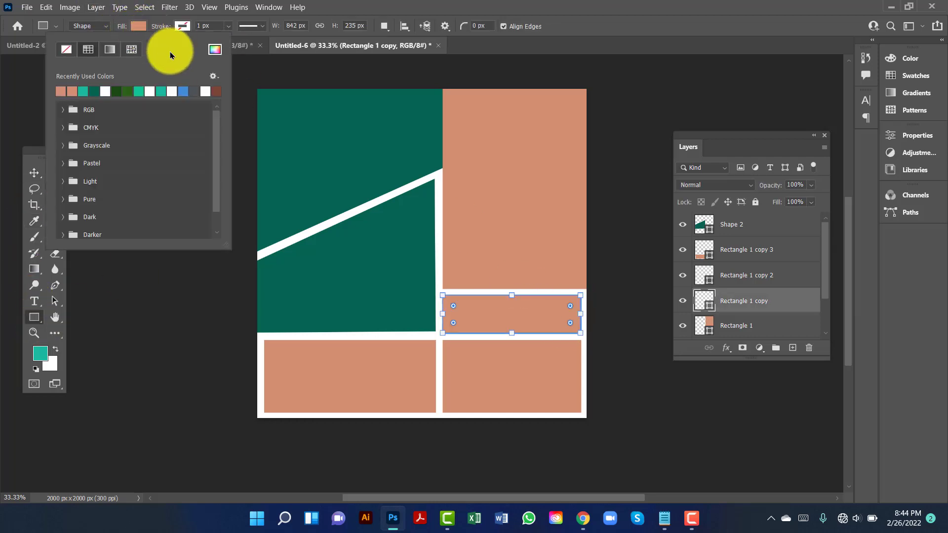
{"action": "left_click", "coordinate": [220, 87]}
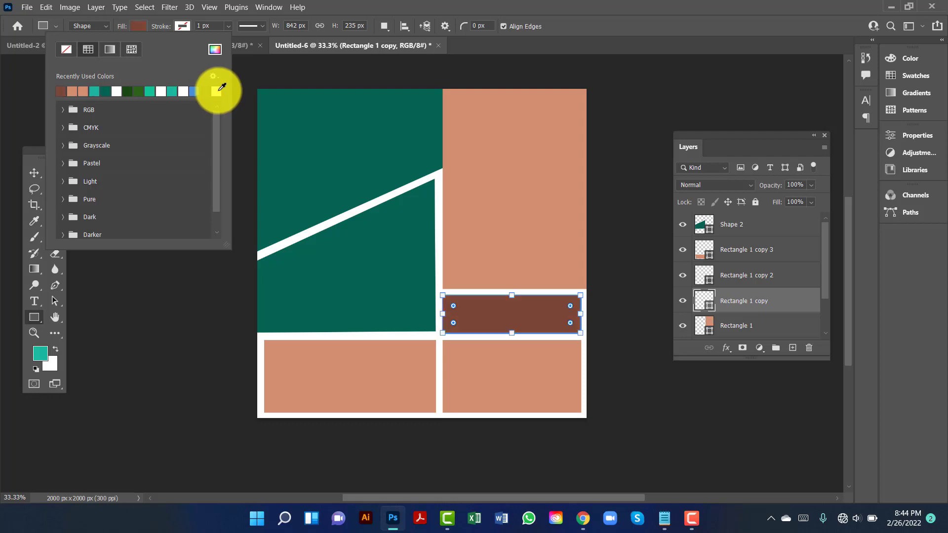
{"action": "left_click", "coordinate": [215, 50]}
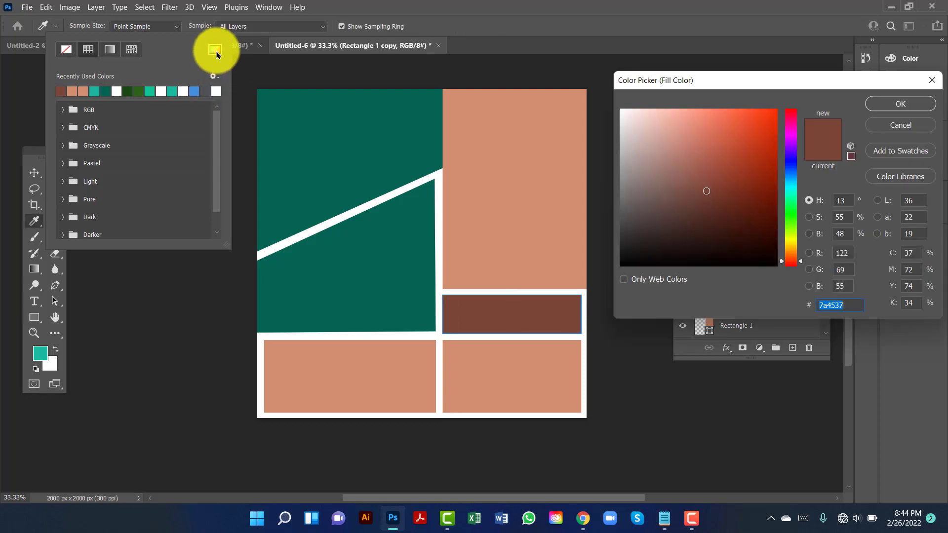
{"action": "double_click", "coordinate": [828, 302]}
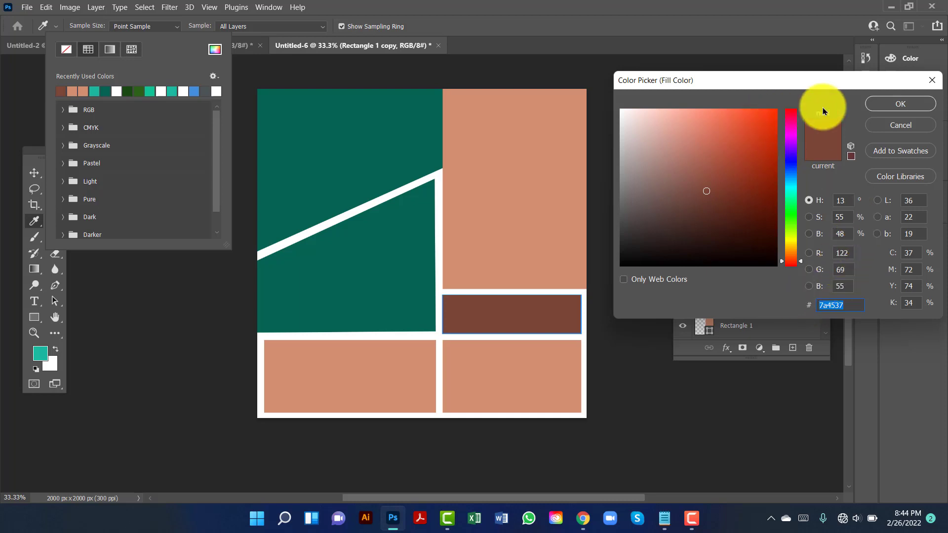
{"action": "left_click", "coordinate": [895, 104]}
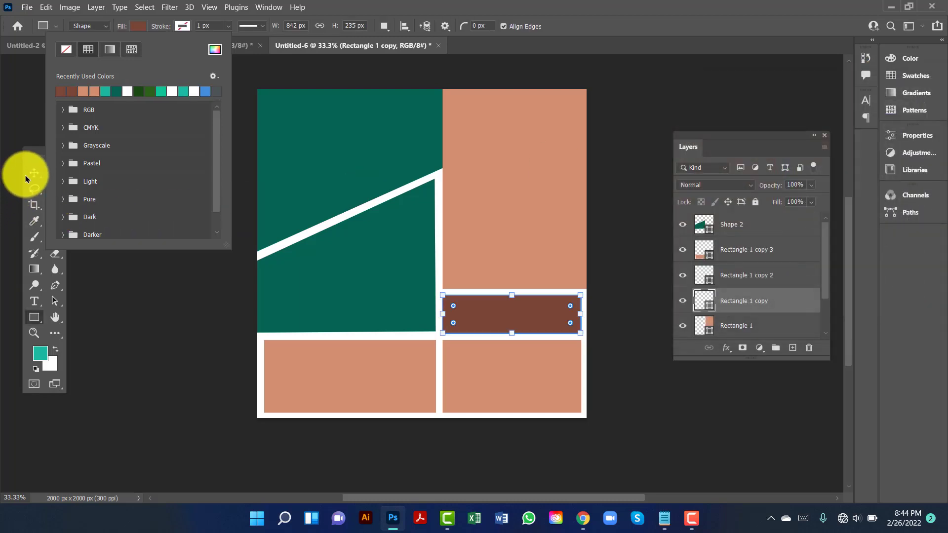
{"action": "left_click", "coordinate": [31, 177]}
{"action": "left_click", "coordinate": [277, 298]}
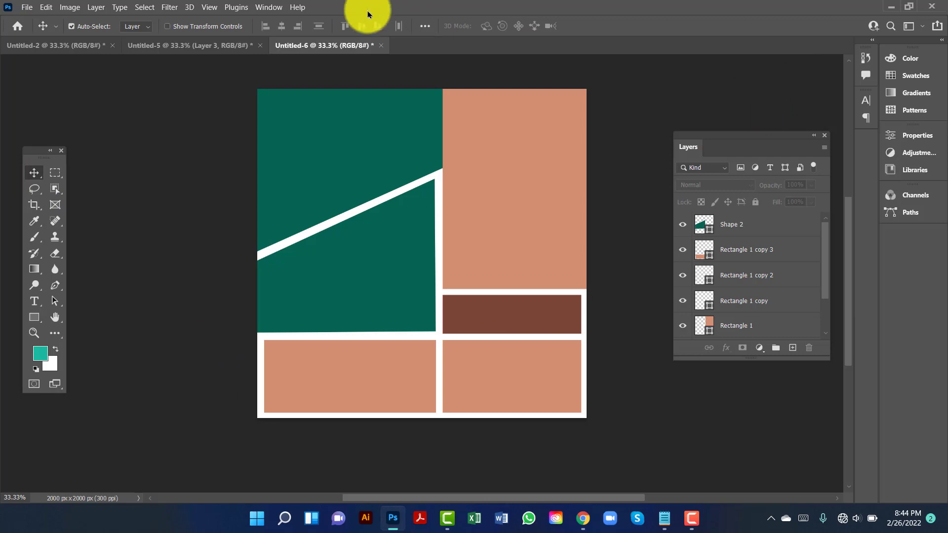
Bring the dusk house exterior photo from Untitled-2 into the Untitled-6 layout, over the upper green shape.
{"action": "left_click", "coordinate": [206, 45]}
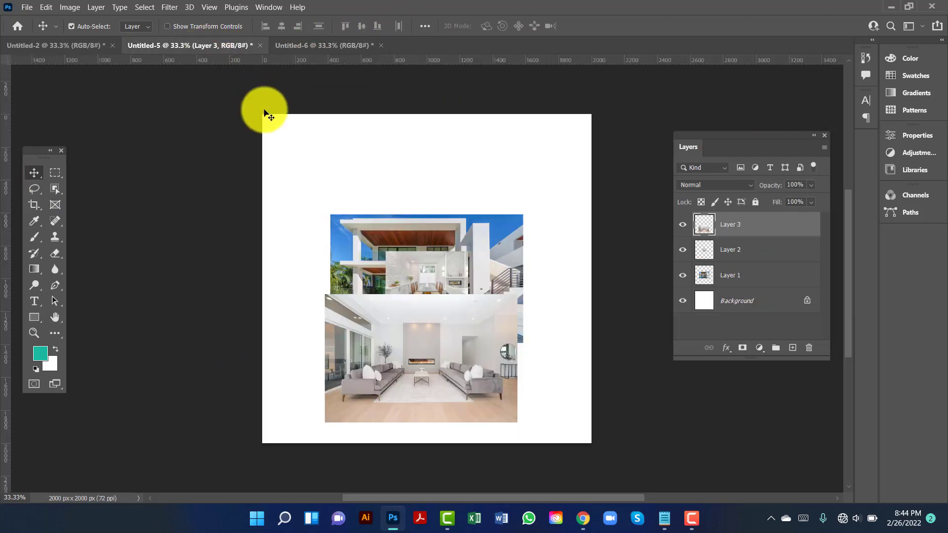
{"action": "left_click", "coordinate": [95, 49]}
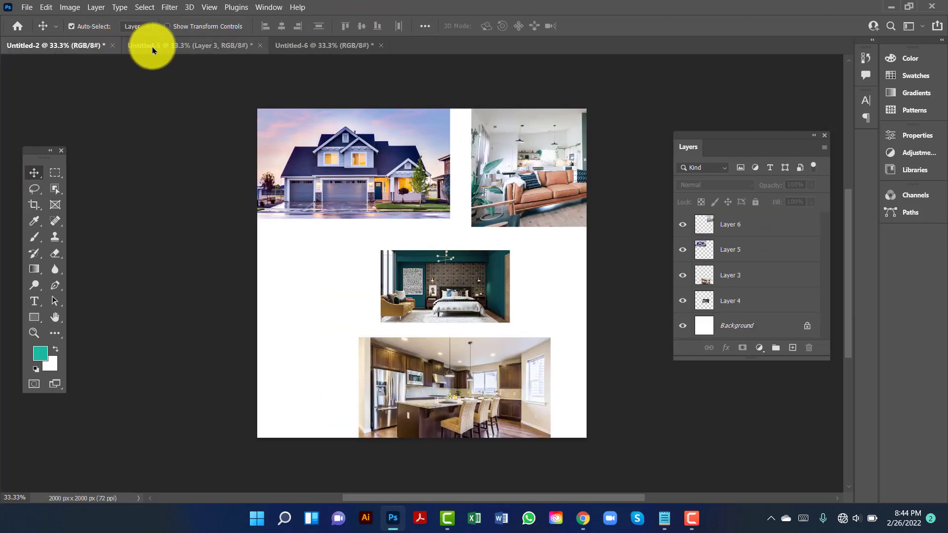
{"action": "left_click_drag", "start_coordinate": [334, 187], "coordinate": [364, 197]}
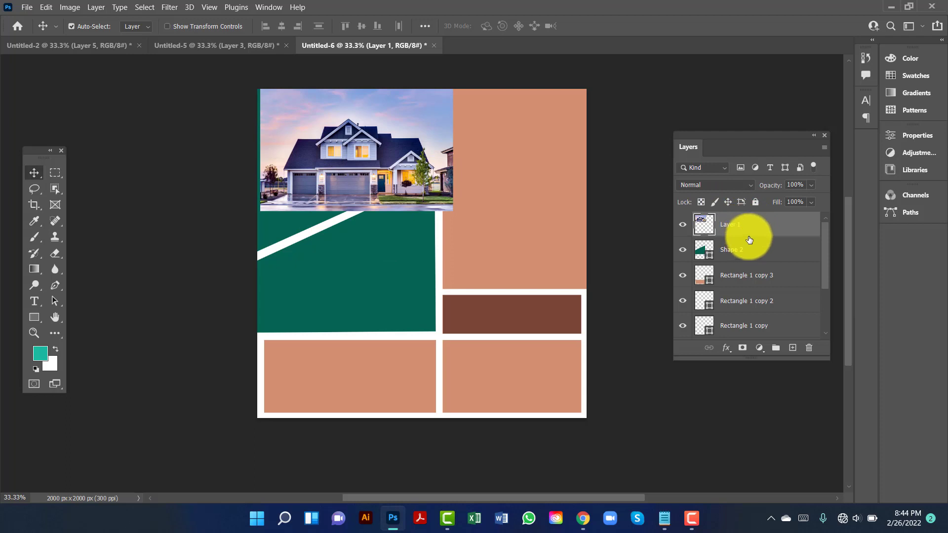
{"action": "left_click", "coordinate": [685, 252]}
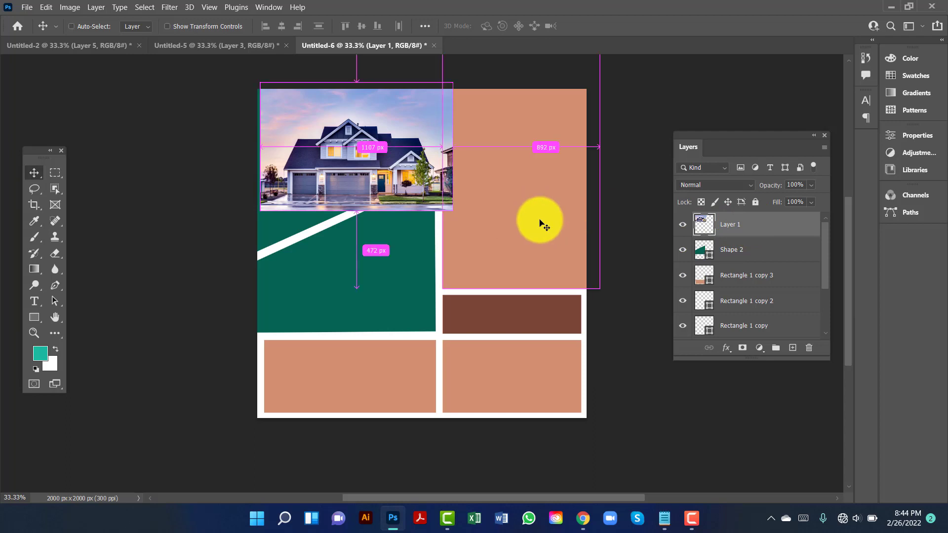
Enlarge the house photo proportionally to about 151% and position it to cover the whole upper green shape.
{"action": "key", "text": "ctrl+t"}
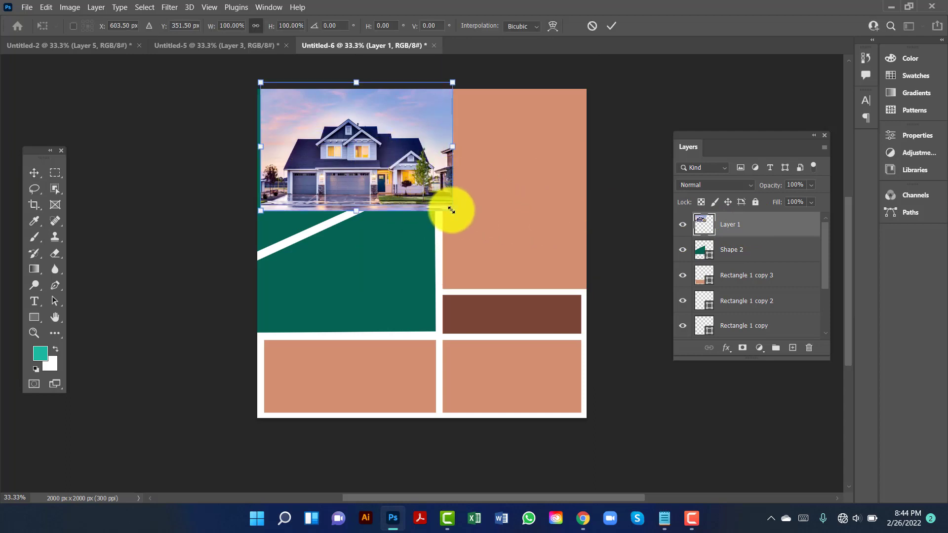
{"action": "left_click_drag", "start_coordinate": [459, 224], "coordinate": [498, 264]}
{"action": "left_click_drag", "start_coordinate": [440, 201], "coordinate": [399, 178]}
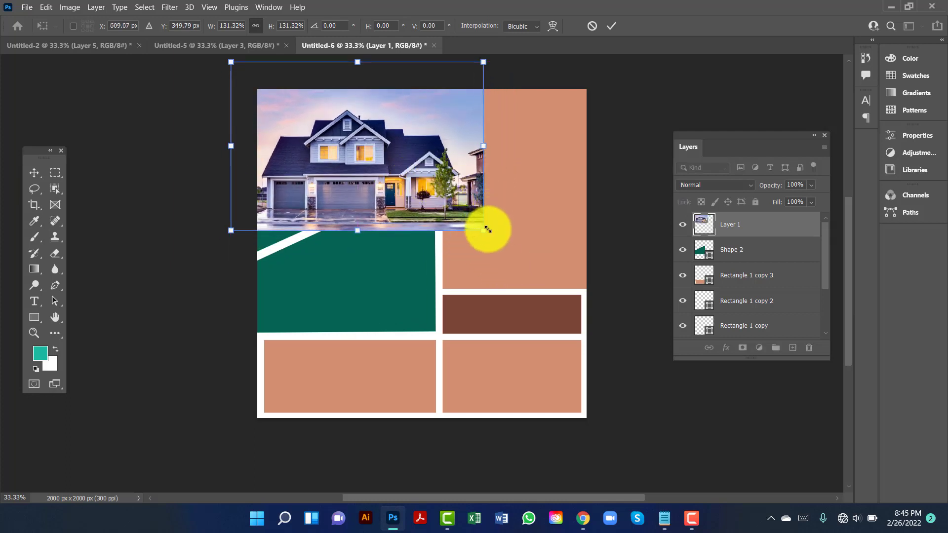
{"action": "left_click_drag", "start_coordinate": [488, 235], "coordinate": [489, 233]}
{"action": "left_click_drag", "start_coordinate": [417, 158], "coordinate": [414, 181]}
{"action": "left_click_drag", "start_coordinate": [495, 264], "coordinate": [520, 280]}
{"action": "left_click_drag", "start_coordinate": [455, 227], "coordinate": [443, 192]}
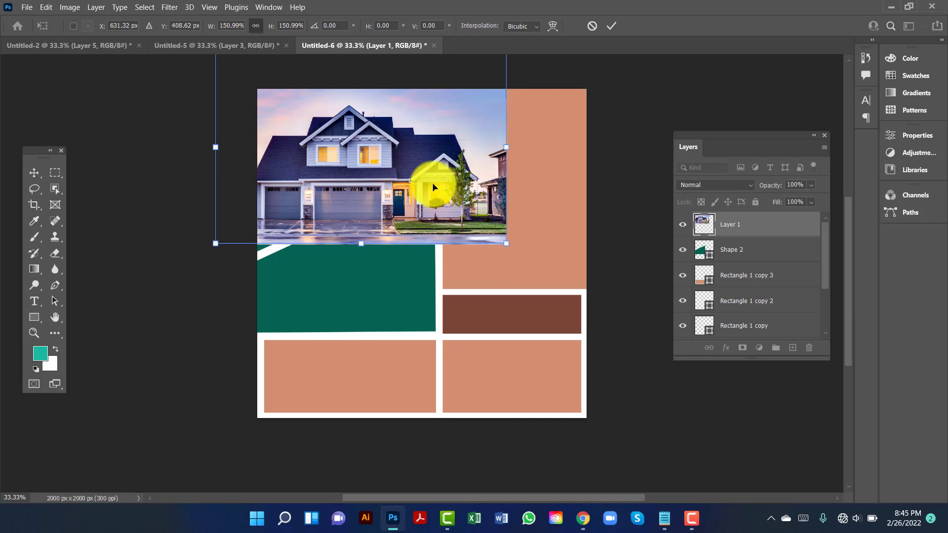
{"action": "left_click_drag", "start_coordinate": [435, 187], "coordinate": [411, 178]}
{"action": "key", "text": "Return"}
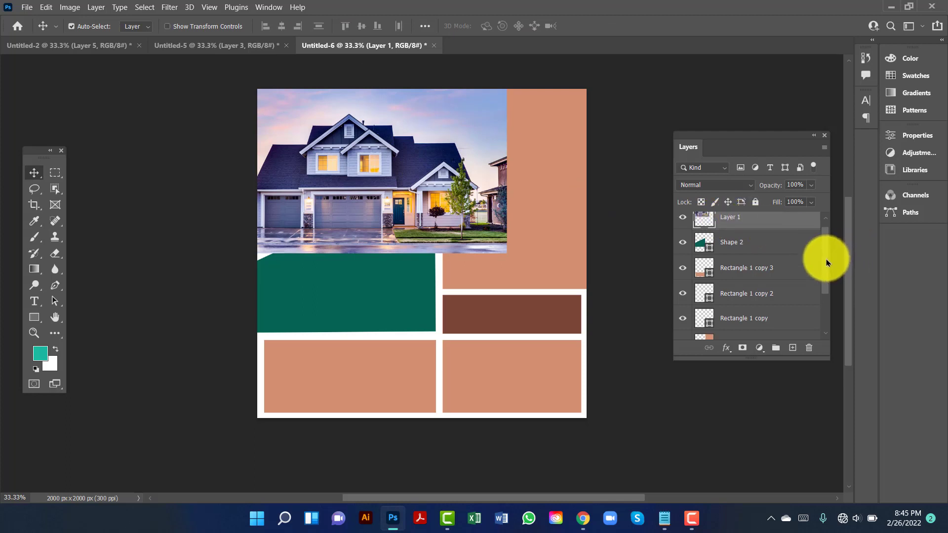
Move the house photo layer down to directly above Shape 1 and clip it to that shape with a clipping mask.
{"action": "scroll", "coordinate": [828, 254], "scroll_direction": "down", "scroll_amount": 3}
{"action": "scroll", "coordinate": [748, 225], "scroll_direction": "up", "scroll_amount": 1}
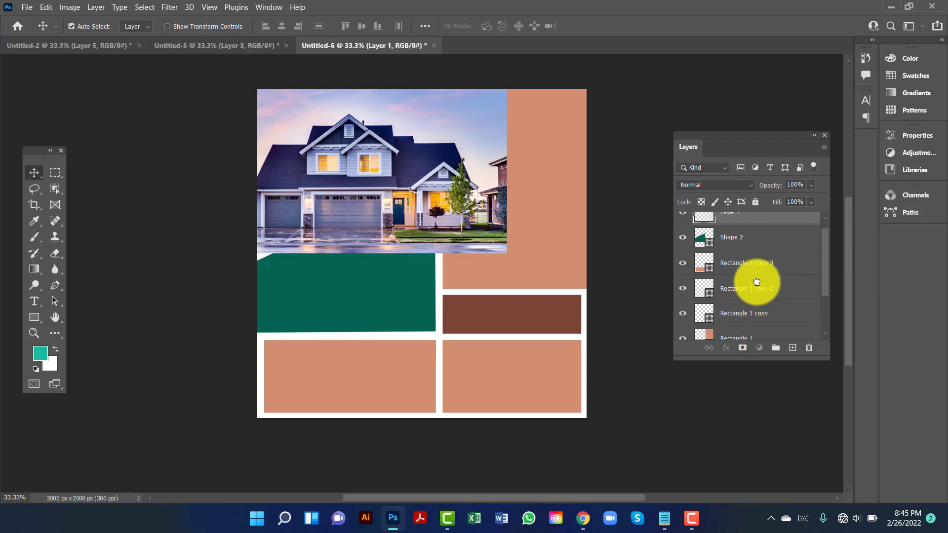
{"action": "scroll", "coordinate": [311, 213], "scroll_direction": "down", "scroll_amount": 2}
{"action": "key", "text": "ctrl+bracketleft"}
{"action": "key", "text": "ctrl+bracketleft"}
{"action": "key", "text": "ctrl+bracketleft"}
{"action": "key", "text": "ctrl+bracketleft"}
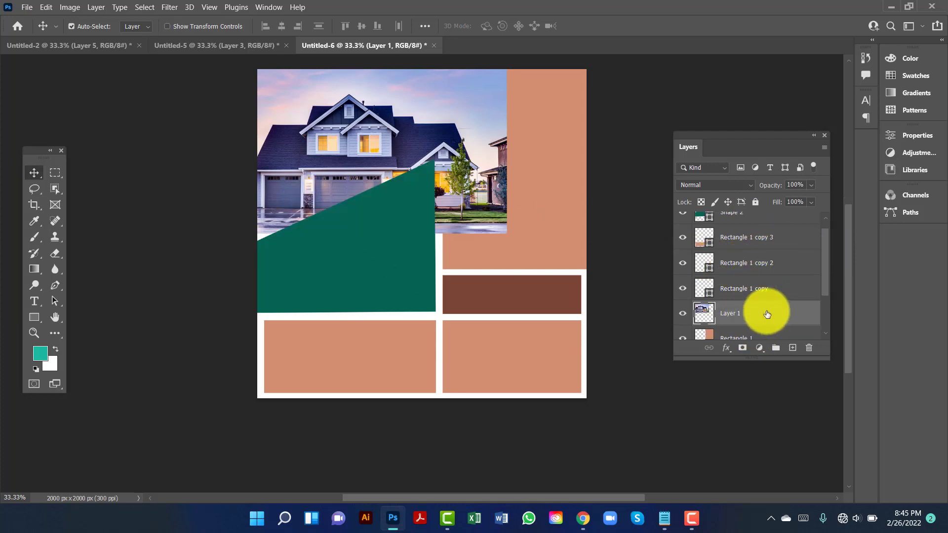
{"action": "key", "text": "ctrl+bracketleft"}
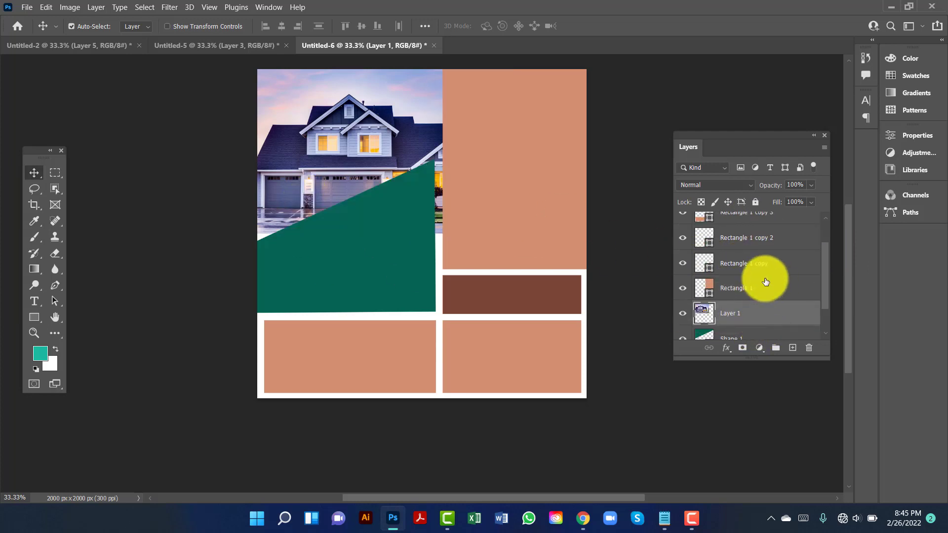
{"action": "scroll", "coordinate": [766, 282], "scroll_direction": "down", "scroll_amount": 1}
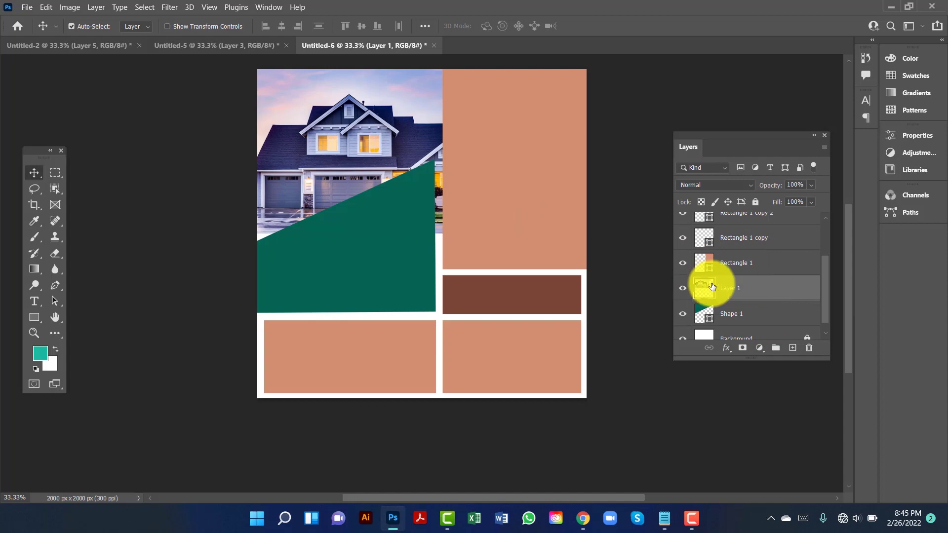
{"action": "right_click", "coordinate": [773, 294]}
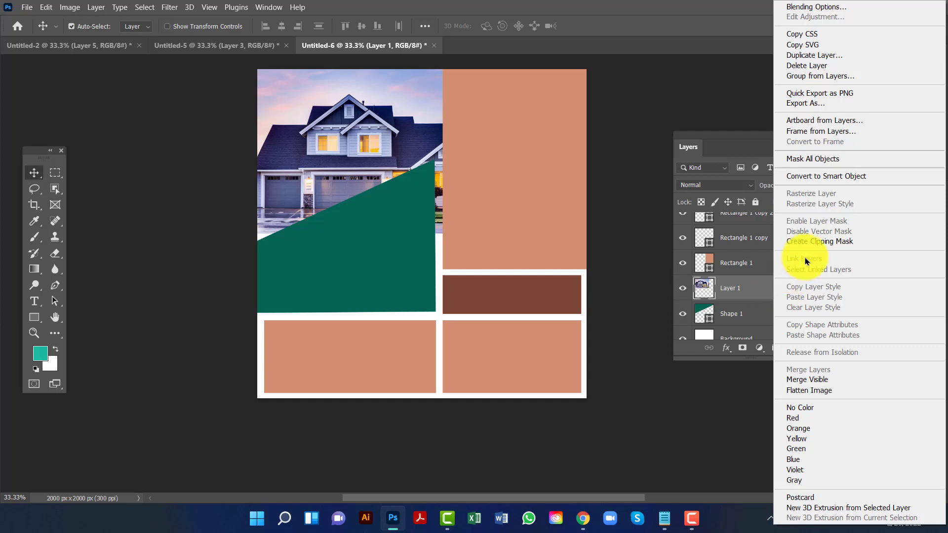
{"action": "left_click", "coordinate": [824, 243]}
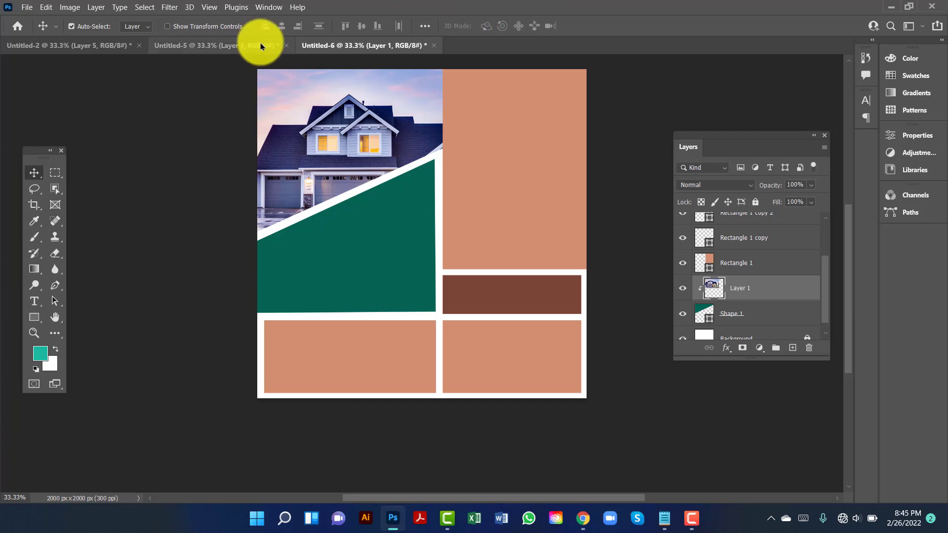
Bring the living room photo with the tan leather sofa from Untitled-2 into the Untitled-6 layout.
{"action": "left_click", "coordinate": [123, 44]}
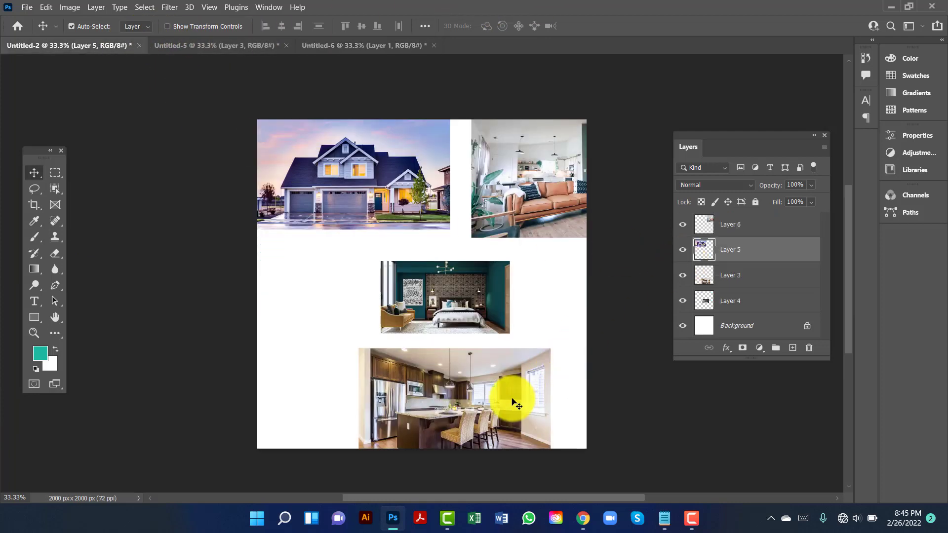
{"action": "left_click_drag", "start_coordinate": [561, 209], "coordinate": [555, 186]}
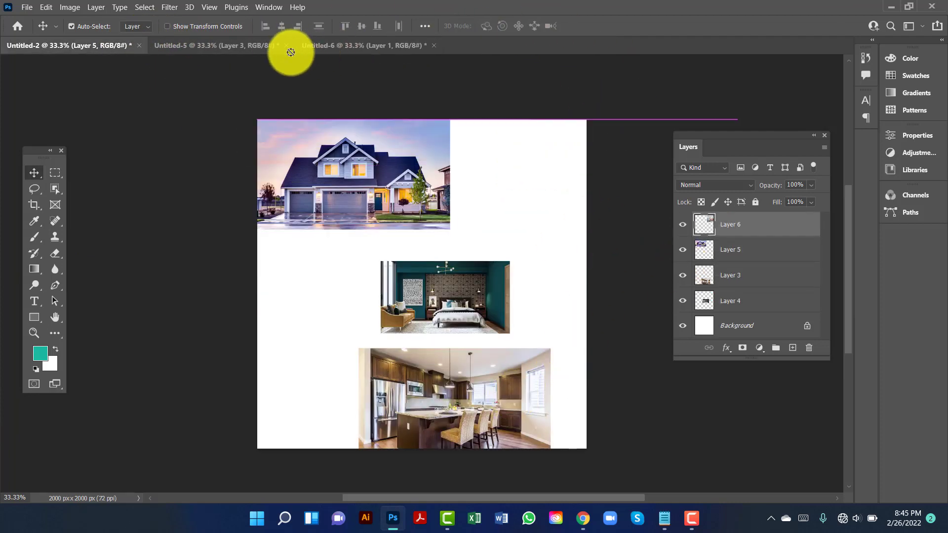
{"action": "left_click", "coordinate": [346, 45]}
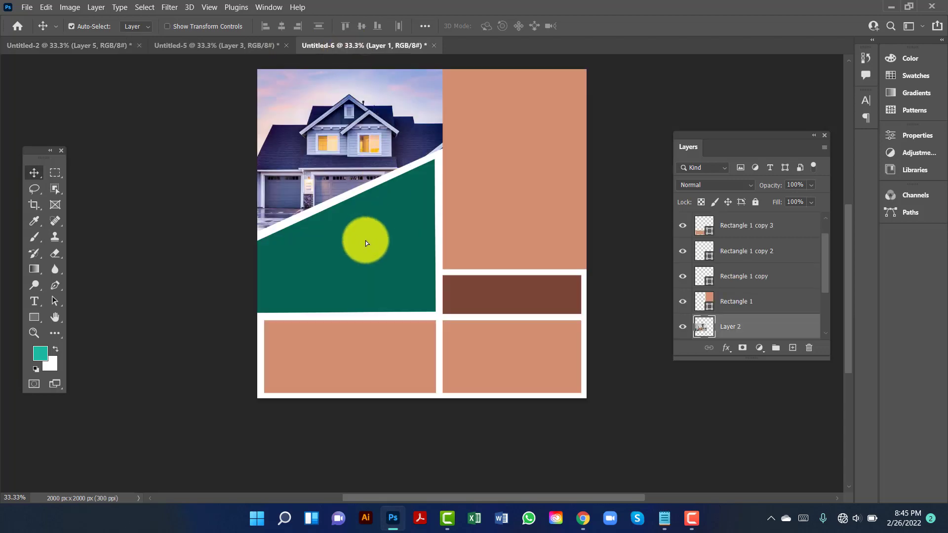
{"action": "key", "text": "ctrl+v"}
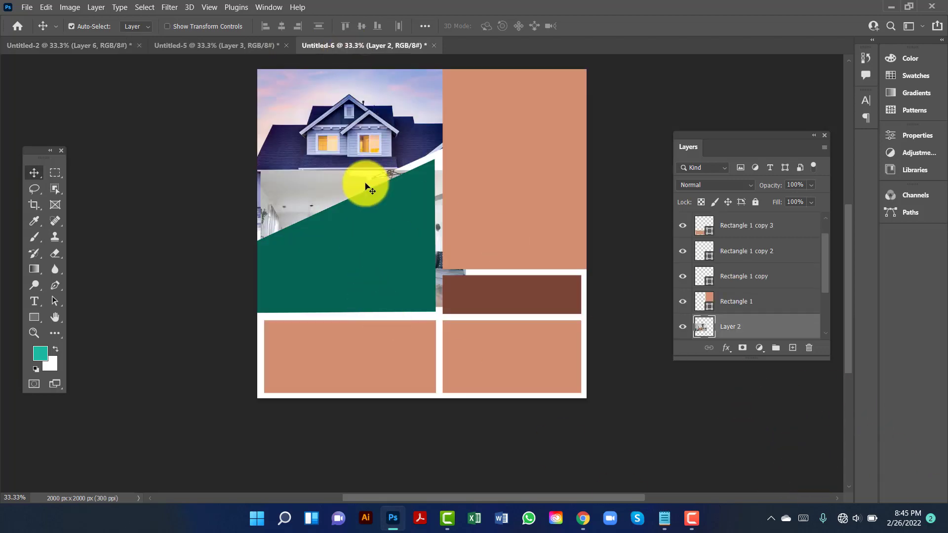
Raise the living room photo layer to the top of the layer stack, directly above Shape 2.
{"action": "key", "text": "ctrl+bracketleft"}
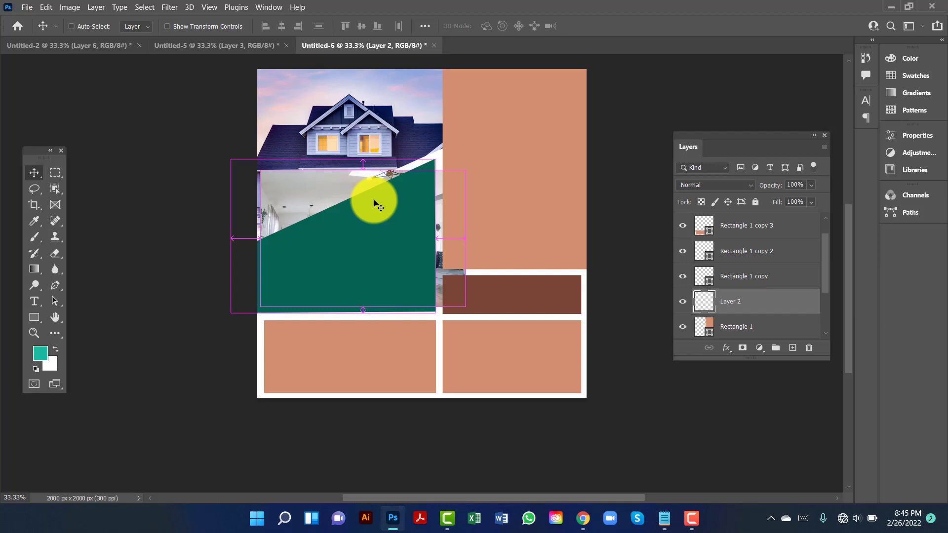
{"action": "key", "text": "ctrl+bracketright"}
{"action": "key", "text": "ctrl+bracketright"}
{"action": "key", "text": "ctrl+bracketright"}
{"action": "key", "text": "ctrl+bracketright"}
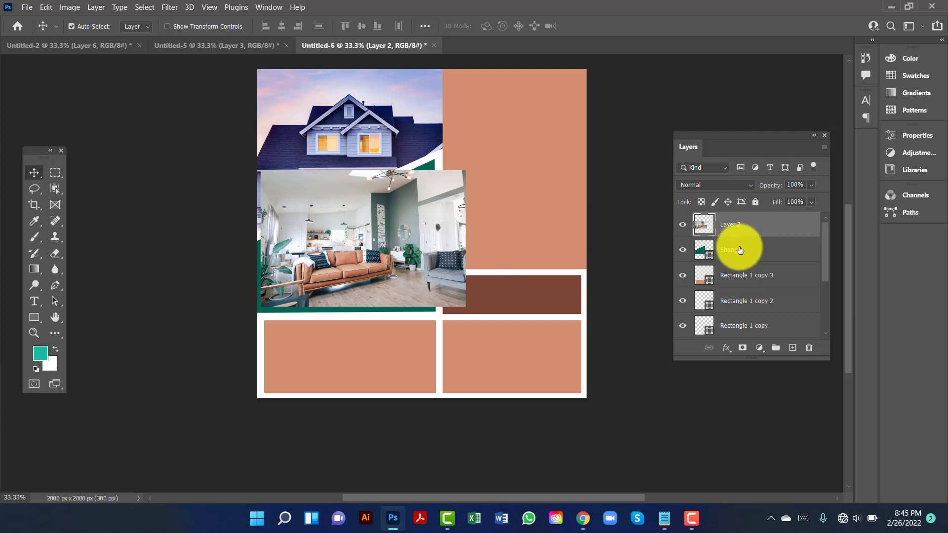
Enlarge the living room photo proportionally to about 121% over the lower green shape and clip it to Shape 2 with a clipping mask.
{"action": "left_click_drag", "start_coordinate": [357, 279], "coordinate": [357, 286]}
{"action": "key", "text": "ctrl+t"}
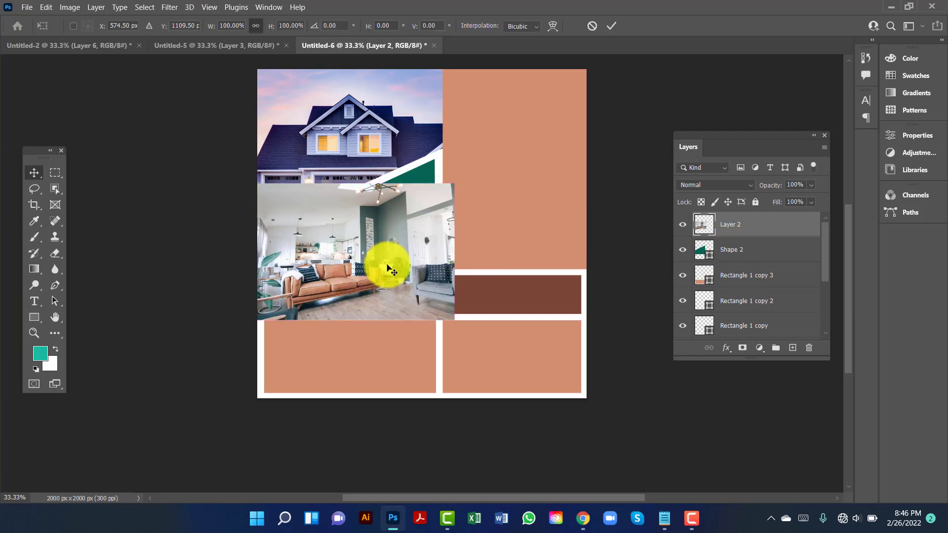
{"action": "left_click_drag", "start_coordinate": [452, 188], "coordinate": [498, 155]}
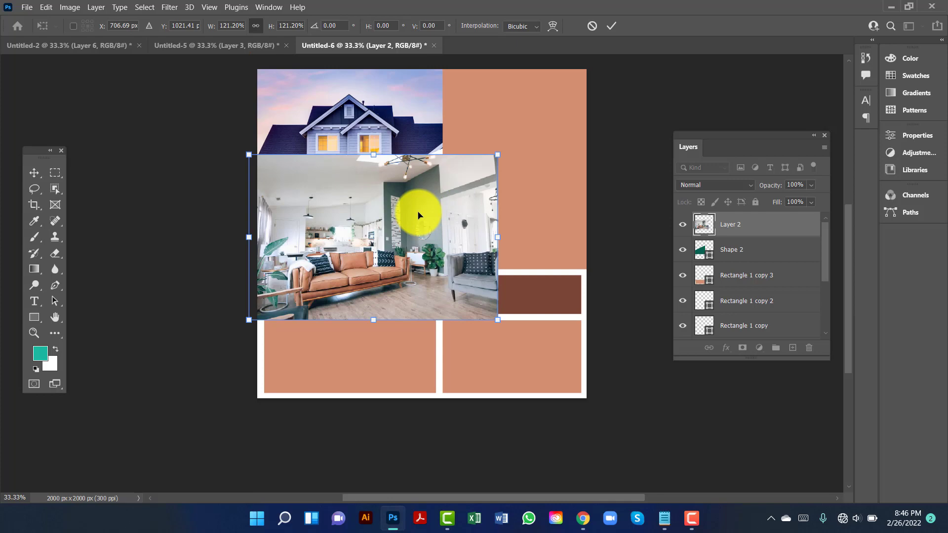
{"action": "key", "text": "Return"}
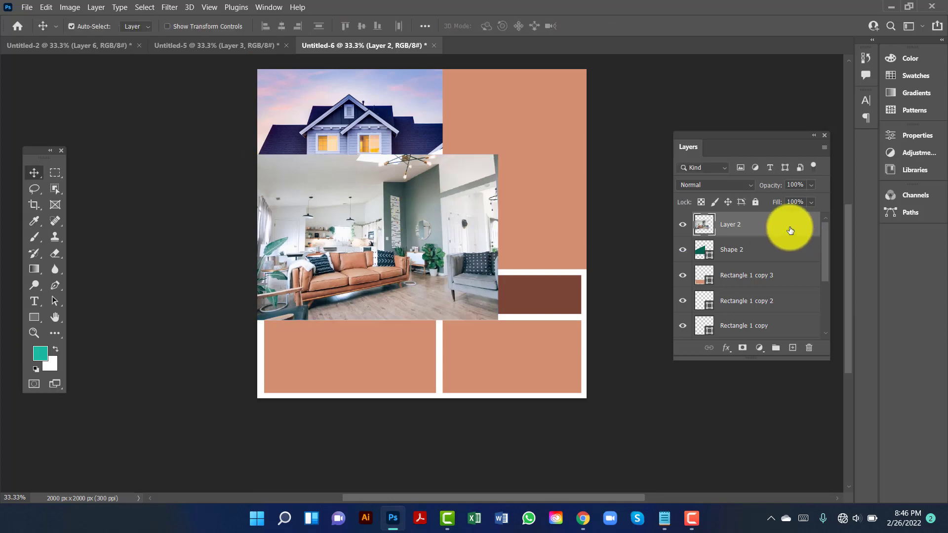
{"action": "right_click", "coordinate": [792, 232]}
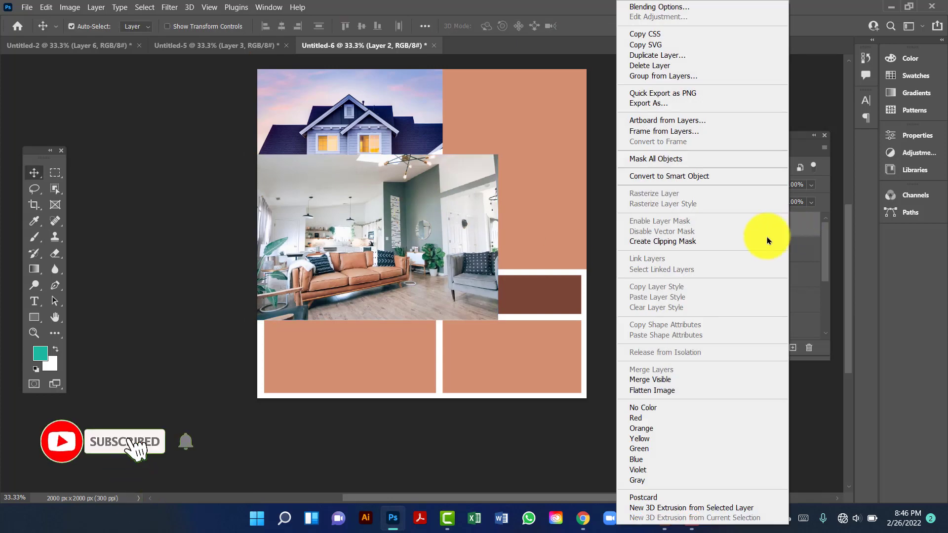
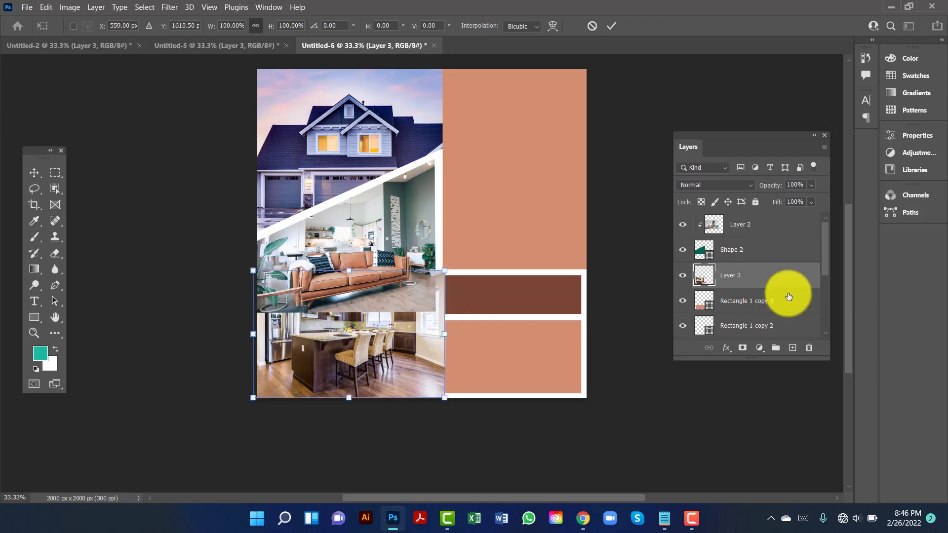
Scale the kitchen photo down to about 89% and position it to cover the bottom-left peach rectangle of the layout.
{"action": "mouse_move", "coordinate": [445, 400]}
{"action": "left_mouse_down"}
{"action": "mouse_move", "coordinate": [388, 359]}
{"action": "mouse_move", "coordinate": [435, 413]}
{"action": "left_mouse_up"}
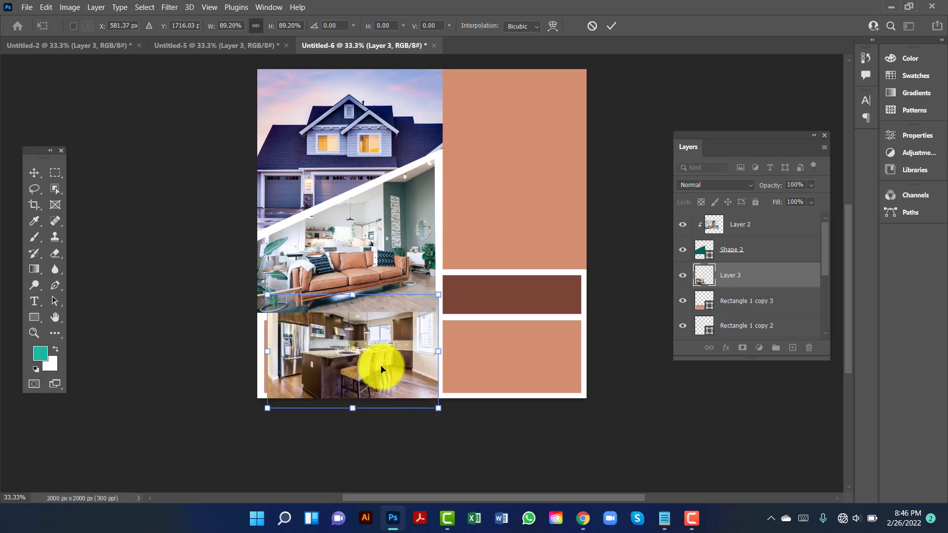
{"action": "left_click_drag", "start_coordinate": [380, 368], "coordinate": [379, 368]}
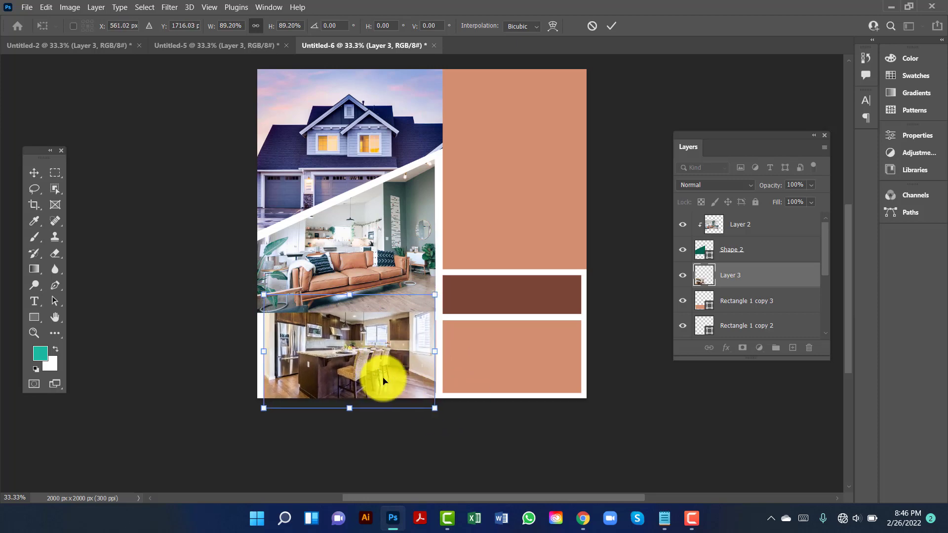
{"action": "left_click_drag", "start_coordinate": [434, 413], "coordinate": [436, 416]}
{"action": "key", "text": "ctrl+z"}
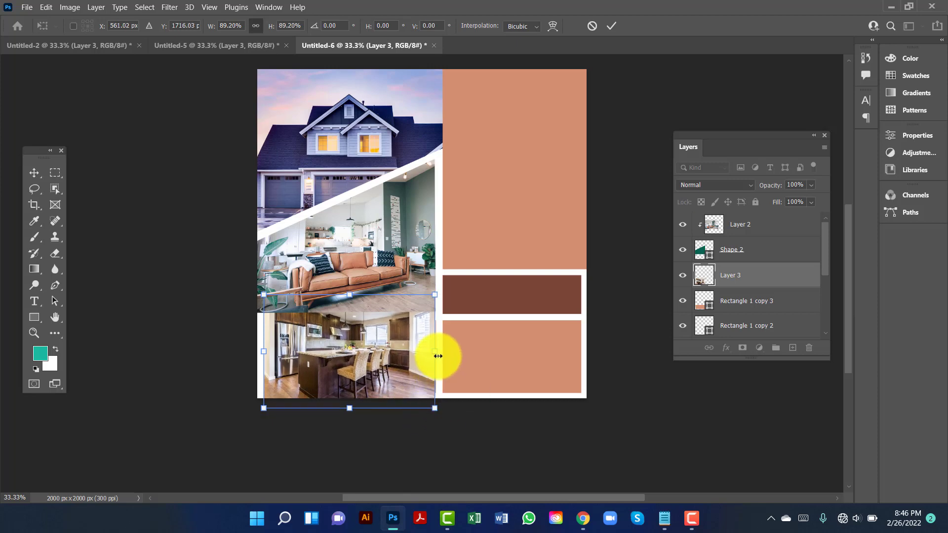
{"action": "left_click_drag", "start_coordinate": [440, 356], "coordinate": [440, 356]}
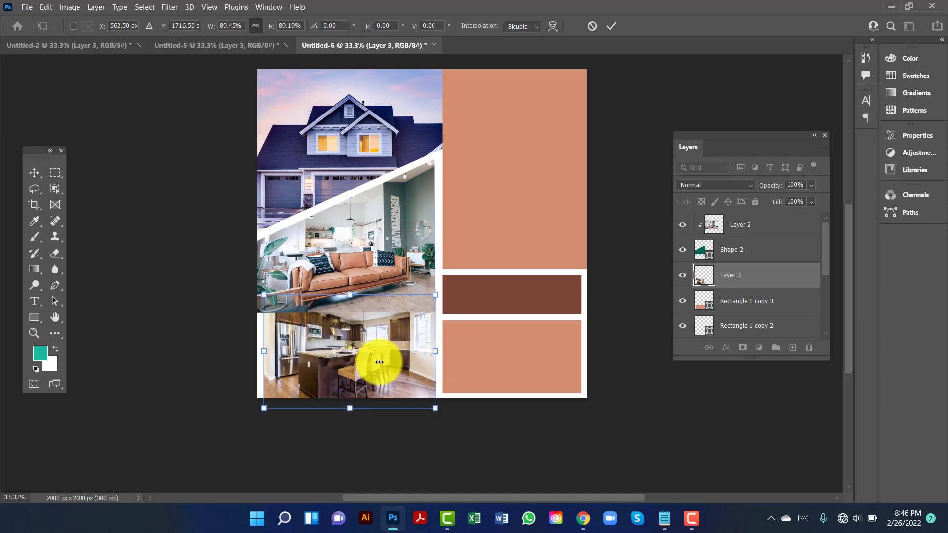
{"action": "key", "text": "Return"}
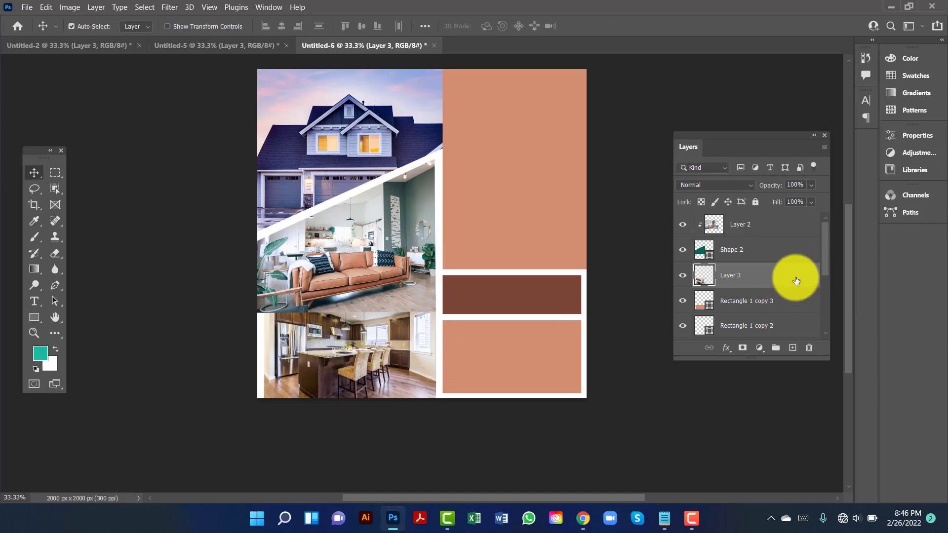
Clip the kitchen photo to Rectangle 1 copy 3 with a clipping mask and deselect the layer.
{"action": "right_click", "coordinate": [796, 277]}
{"action": "left_click", "coordinate": [705, 242]}
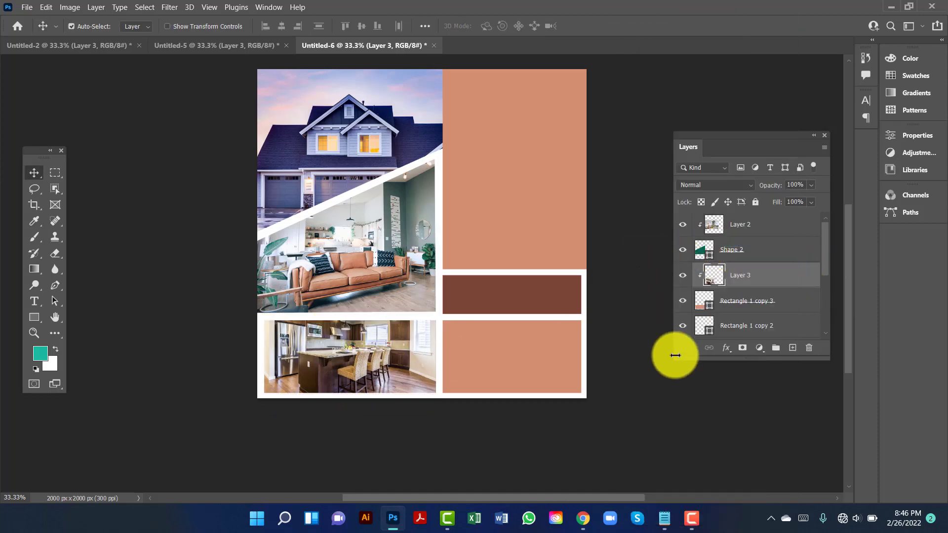
{"action": "left_click", "coordinate": [652, 376]}
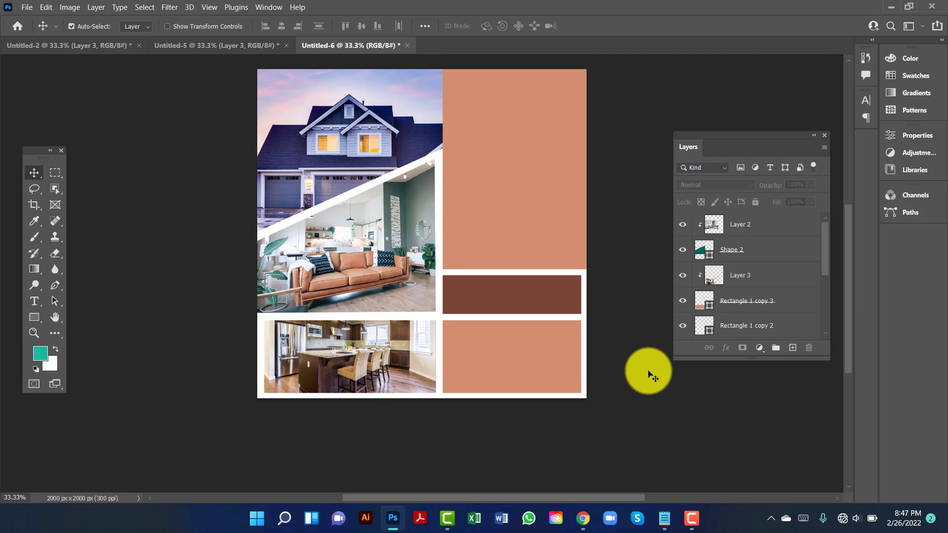
Bring the teal bedroom photo from Untitled-2 into the Untitled-6 layout, over the bottom-right peach rectangle.
{"action": "left_click", "coordinate": [128, 50]}
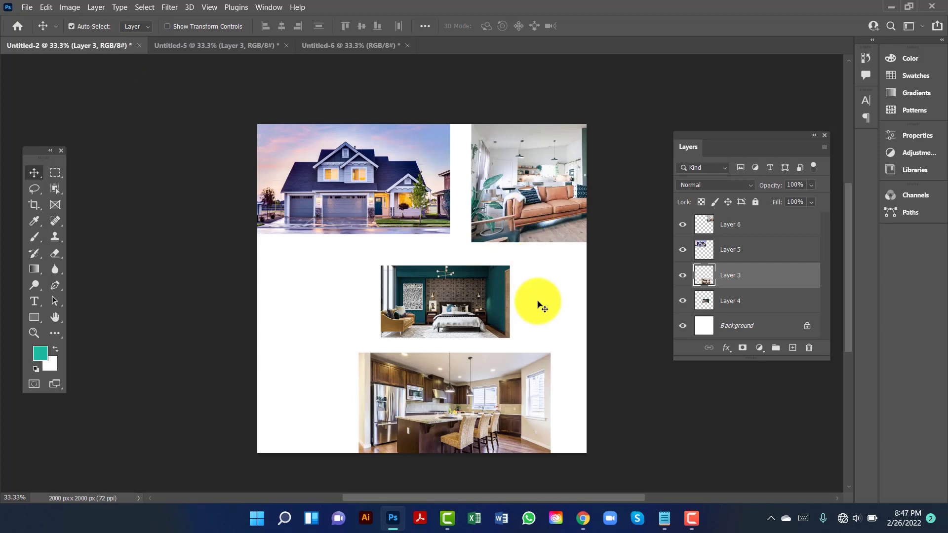
{"action": "left_click_drag", "start_coordinate": [476, 284], "coordinate": [487, 348]}
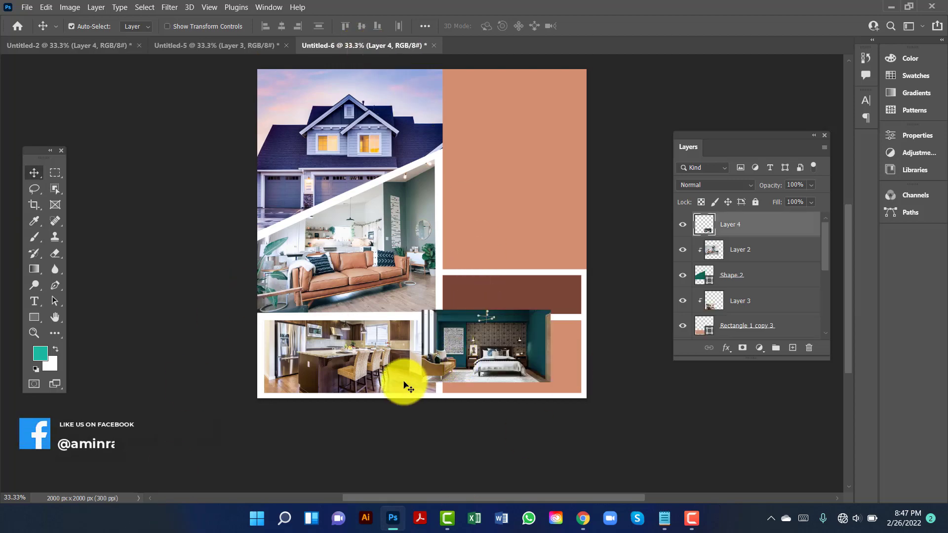
{"action": "key", "text": "ctrl"}
Enlarge the bedroom photo proportionally to about 112% and position it to cover the whole bottom-right peach rectangle.
{"action": "key", "text": "ctrl+t"}
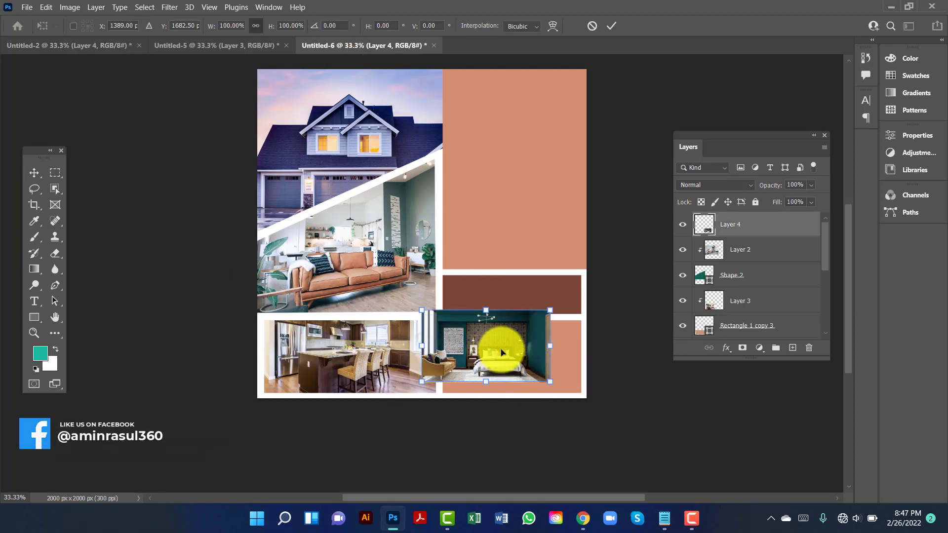
{"action": "left_click_drag", "start_coordinate": [501, 353], "coordinate": [521, 363]}
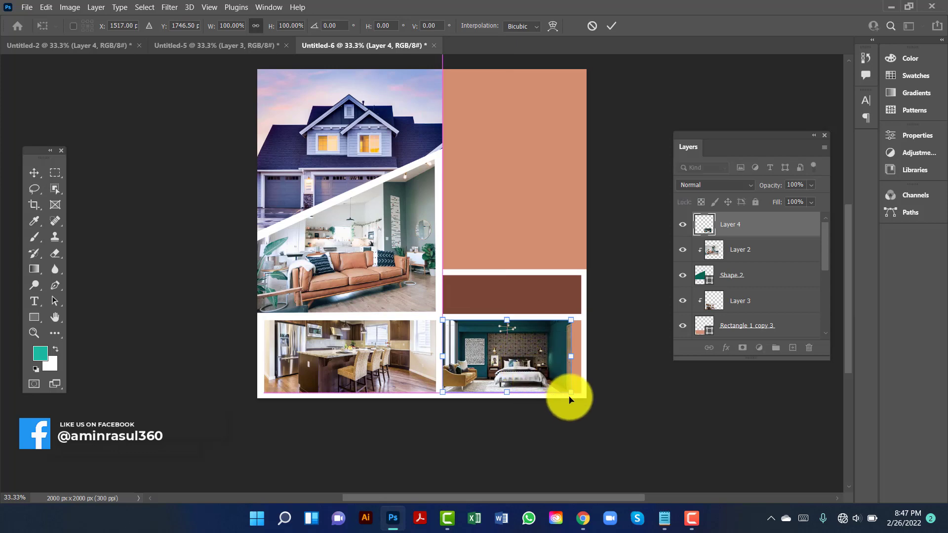
{"action": "left_click_drag", "start_coordinate": [570, 394], "coordinate": [587, 401]}
{"action": "left_click_drag", "start_coordinate": [541, 374], "coordinate": [541, 369]}
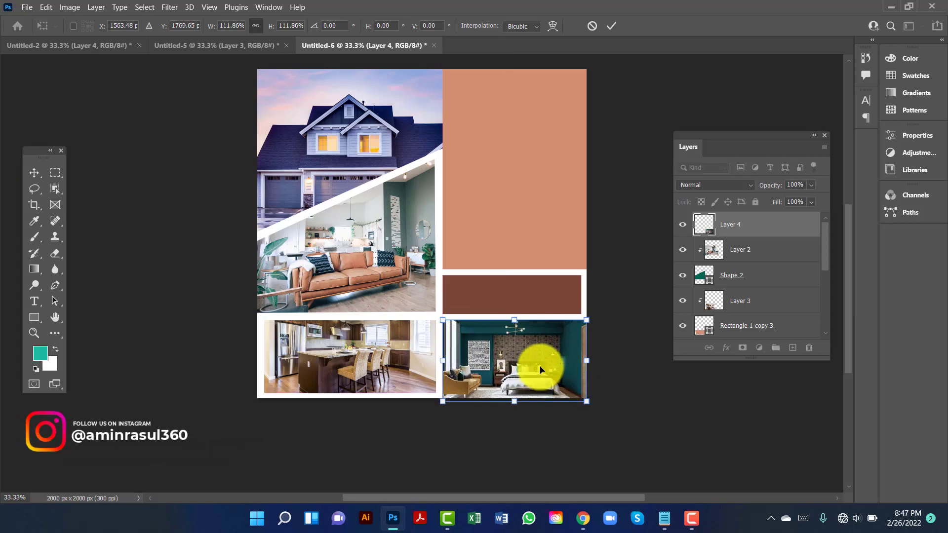
{"action": "key", "text": "Up"}
{"action": "key", "text": "Up"}
{"action": "key", "text": "Up"}
{"action": "key", "text": "Up"}
{"action": "key", "text": "Up"}
{"action": "key", "text": "Up"}
{"action": "key", "text": "Up"}
{"action": "key", "text": "Up"}
{"action": "key", "text": "Up"}
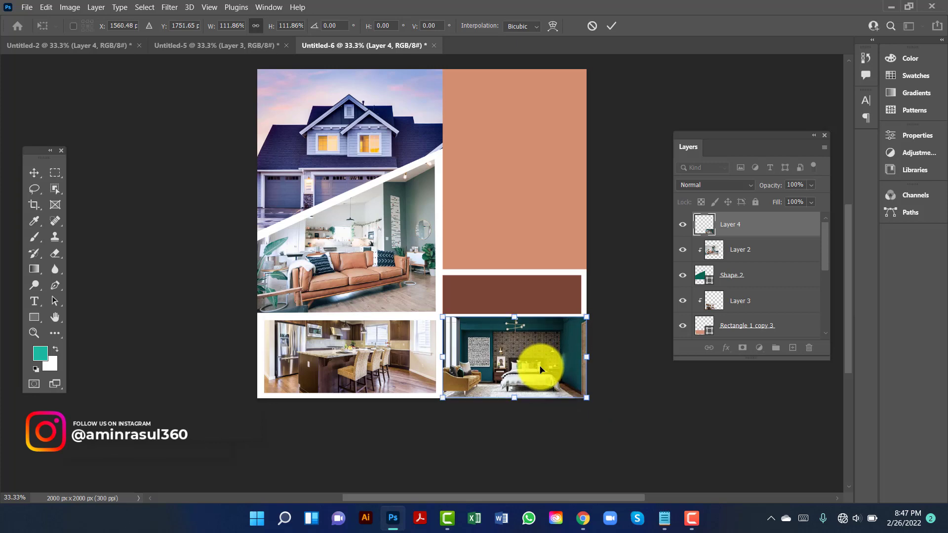
{"action": "key", "text": "Return"}
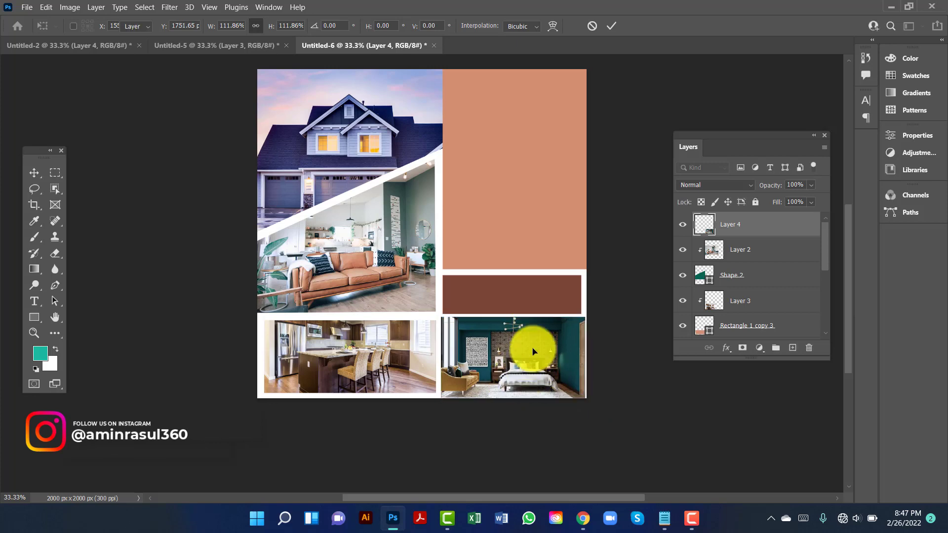
Move the bedroom photo layer down the stack to directly above Rectangle 1 copy 2.
{"action": "key", "text": "ctrl+bracketleft"}
{"action": "key", "text": "ctrl+bracketleft"}
{"action": "key", "text": "ctrl+bracketleft"}
{"action": "key", "text": "ctrl+bracketleft"}
{"action": "key", "text": "ctrl+bracketleft"}
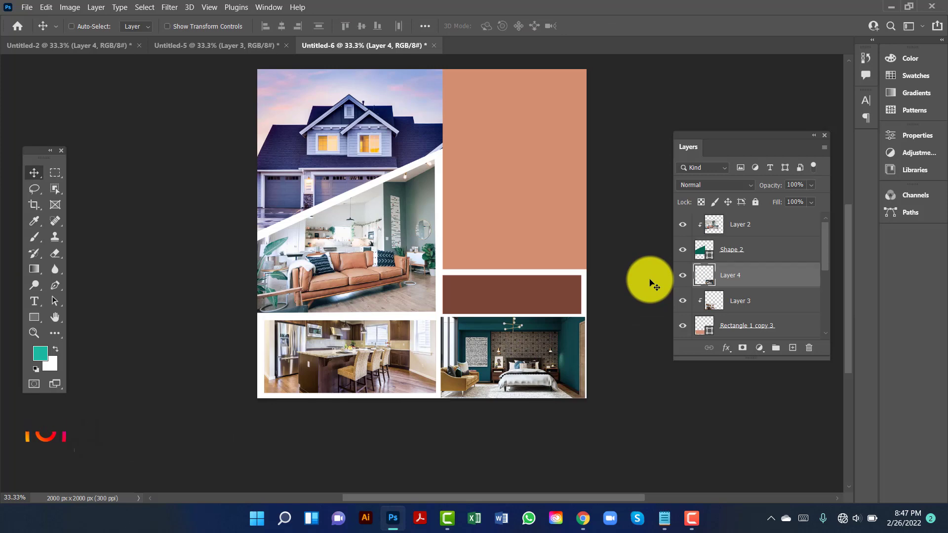
{"action": "key", "text": "ctrl+bracketleft"}
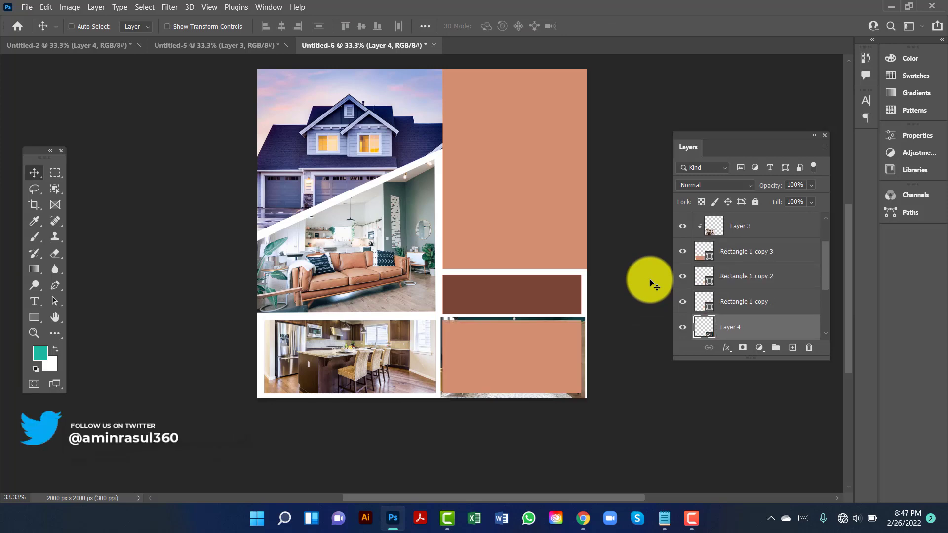
{"action": "key", "text": "ctrl+bracketright"}
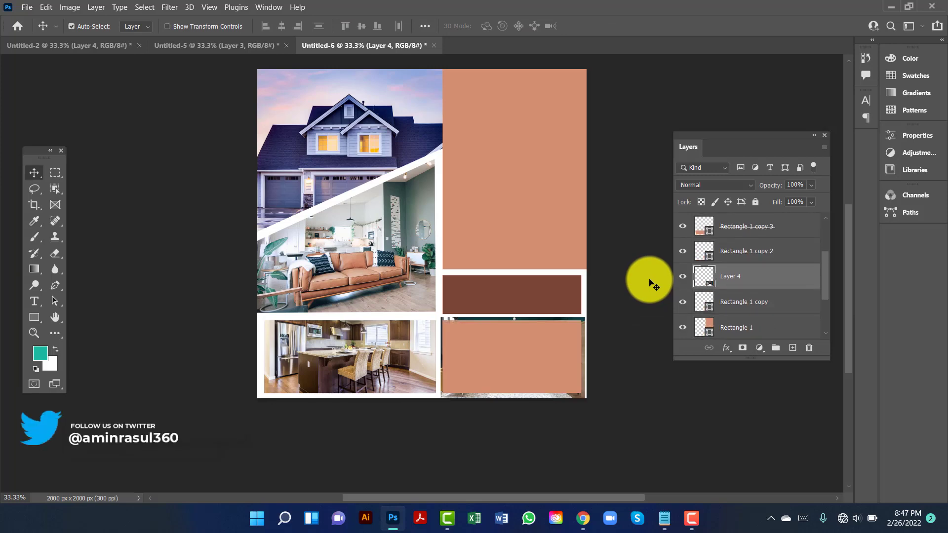
{"action": "key", "text": "ctrl+bracketright"}
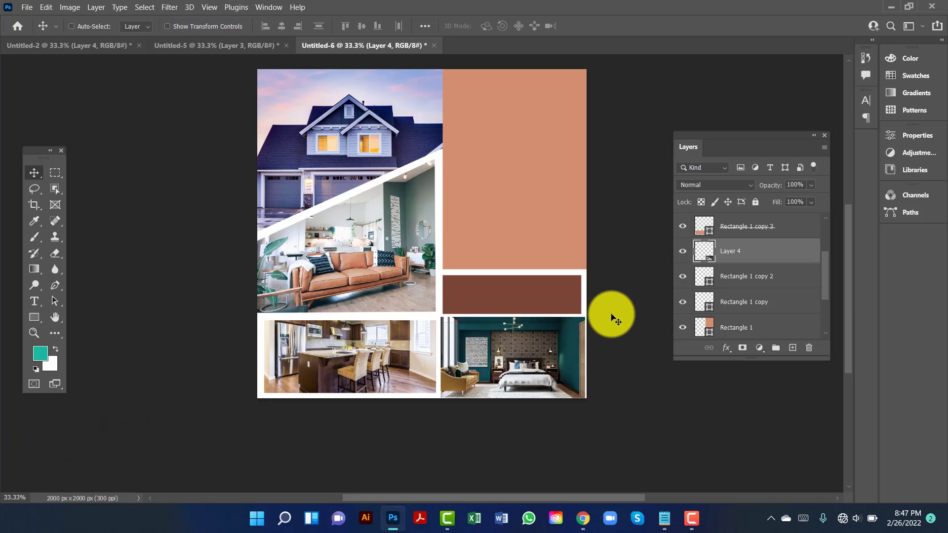
{"action": "key", "text": "ctrl+bracketleft"}
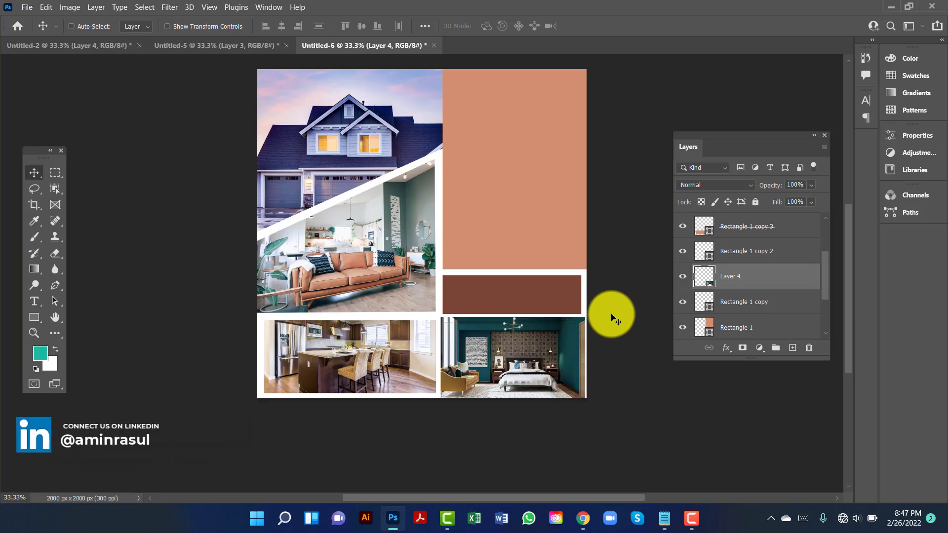
{"action": "key", "text": "ctrl+bracketright"}
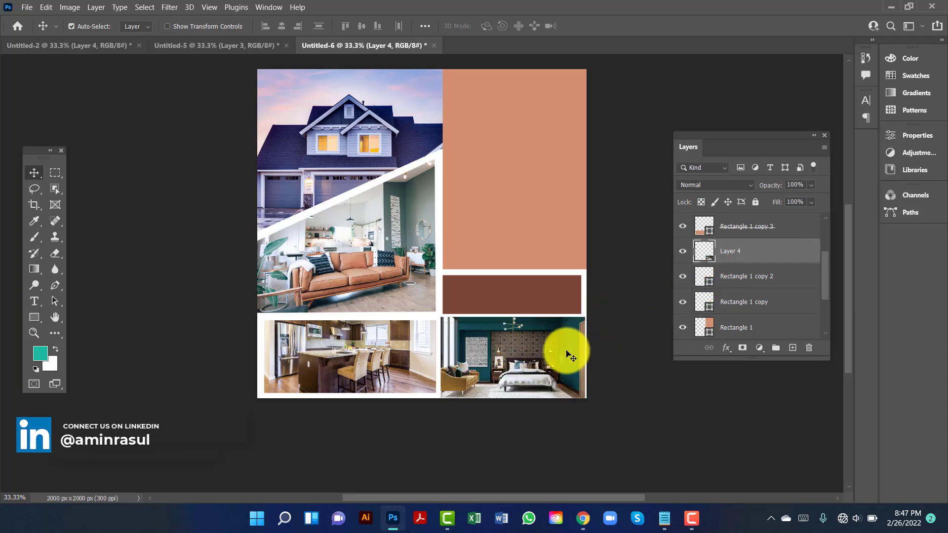
Clip the bedroom photo to Rectangle 1 copy 2 with a clipping mask and deselect the layer.
{"action": "right_click", "coordinate": [773, 255]}
{"action": "left_click", "coordinate": [821, 240]}
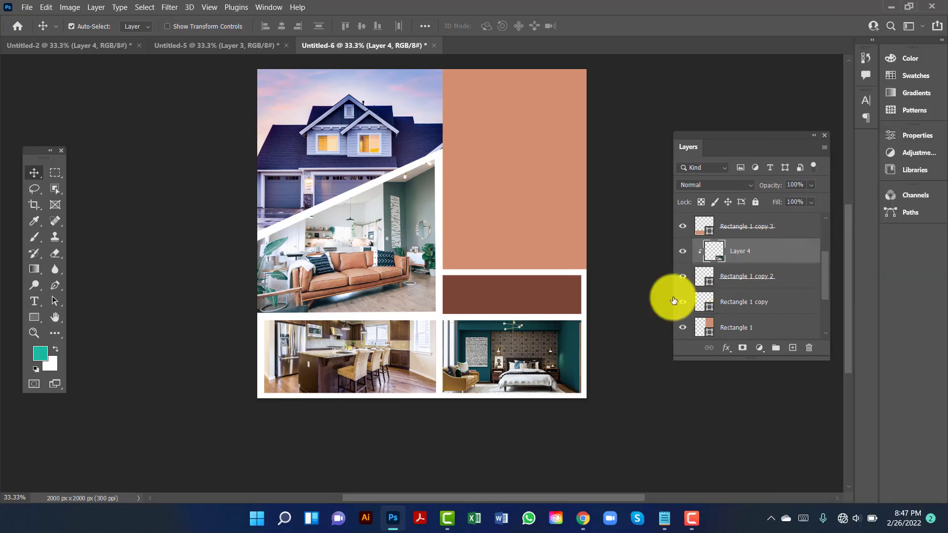
{"action": "left_click", "coordinate": [612, 287]}
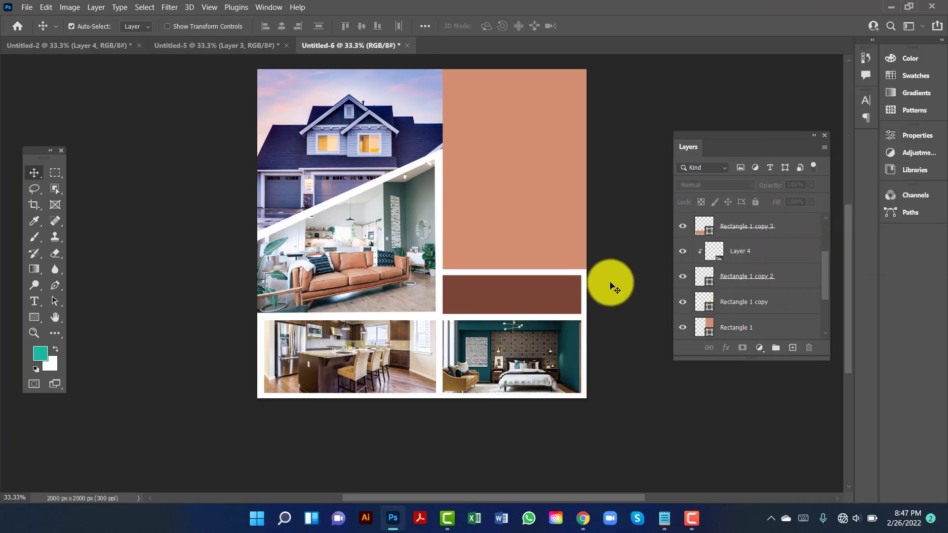
Group all layers from Background up to Layer 2 into a group named Design and lock the group.
{"action": "scroll", "coordinate": [810, 285], "scroll_direction": "down", "scroll_amount": 3}
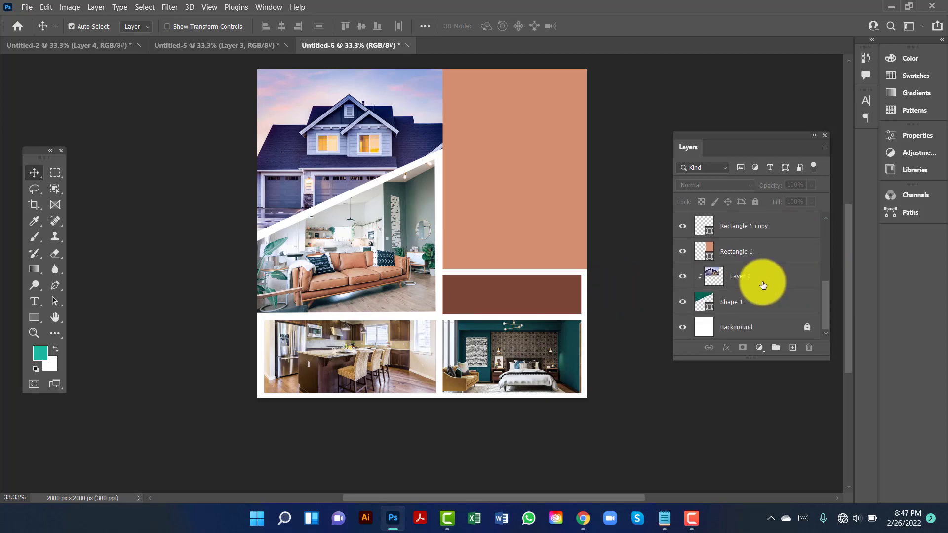
{"action": "left_click", "coordinate": [784, 330]}
{"action": "scroll", "coordinate": [784, 329], "scroll_direction": "up", "scroll_amount": 5}
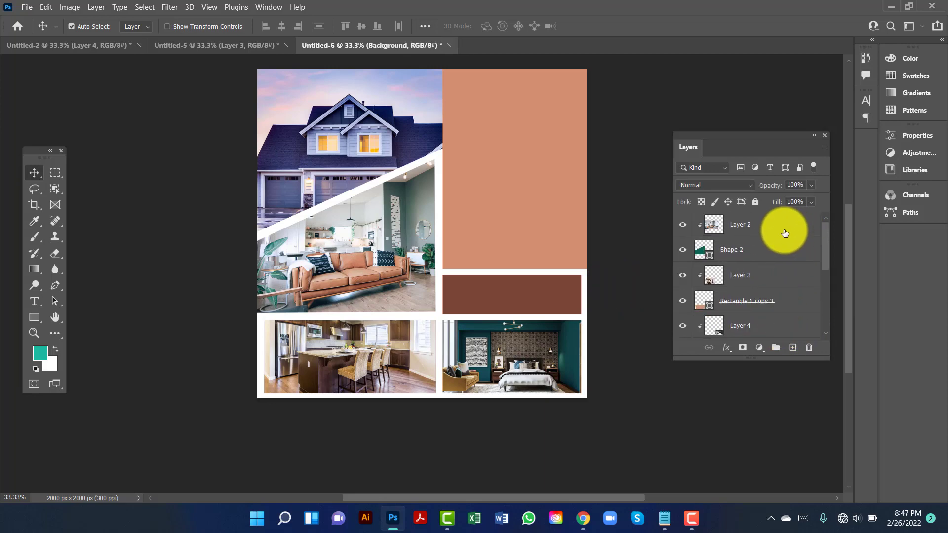
{"action": "left_click", "coordinate": [785, 232], "text": "shift"}
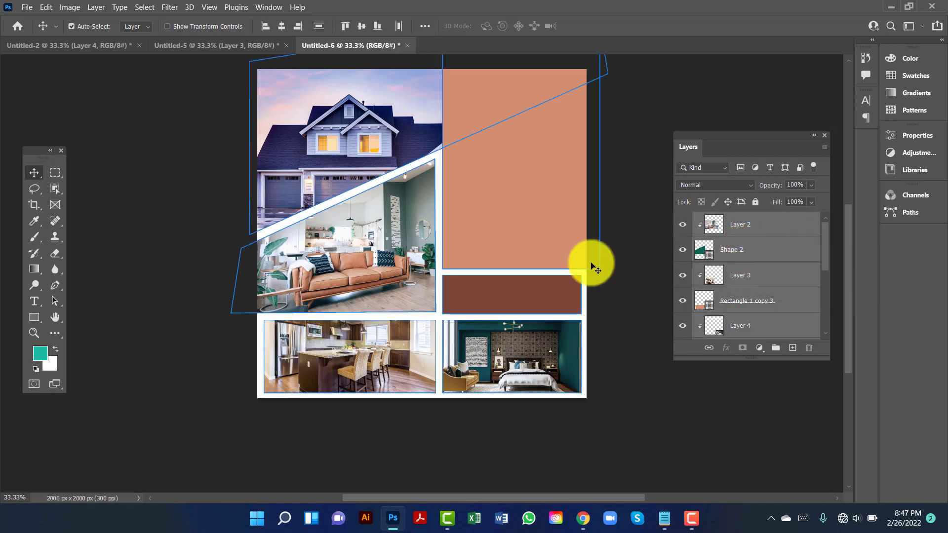
{"action": "key", "text": "ctrl"}
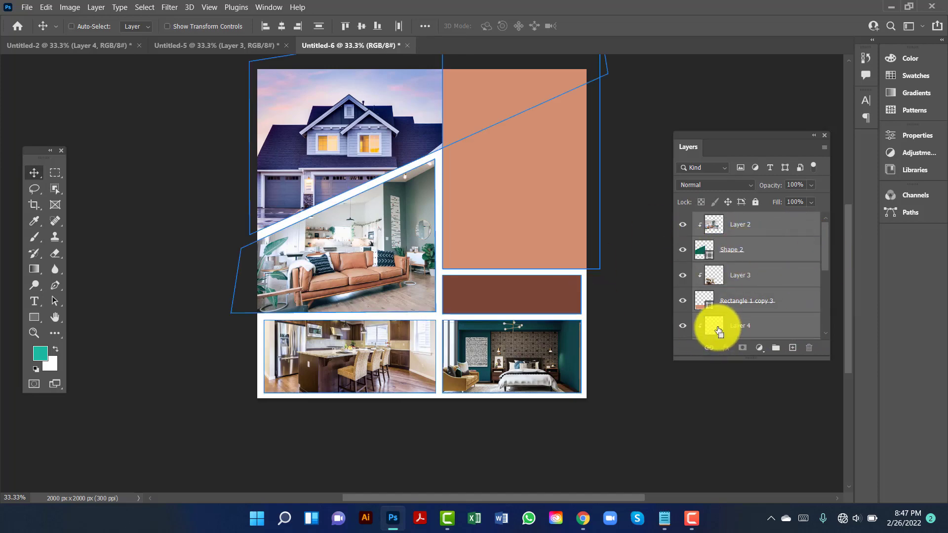
{"action": "key", "text": "ctrl+g"}
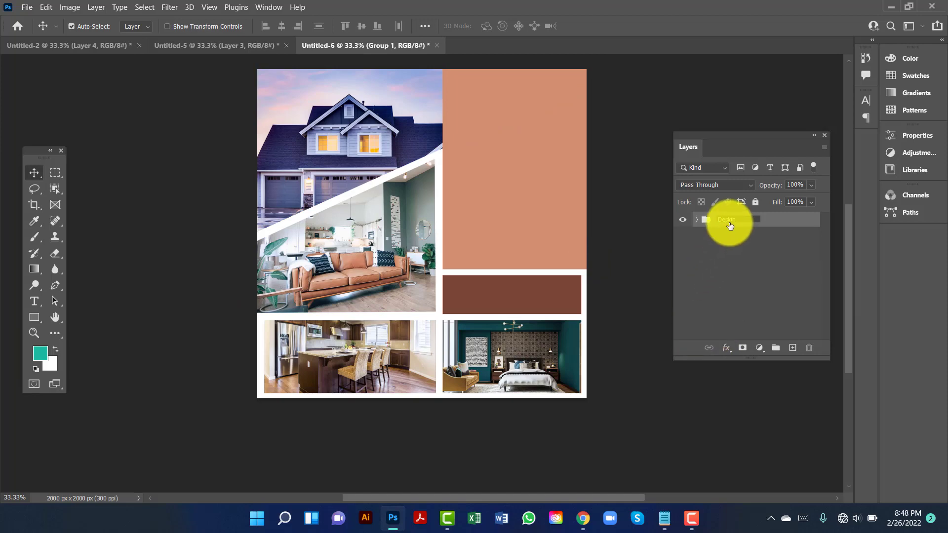
{"action": "left_click", "coordinate": [755, 202]}
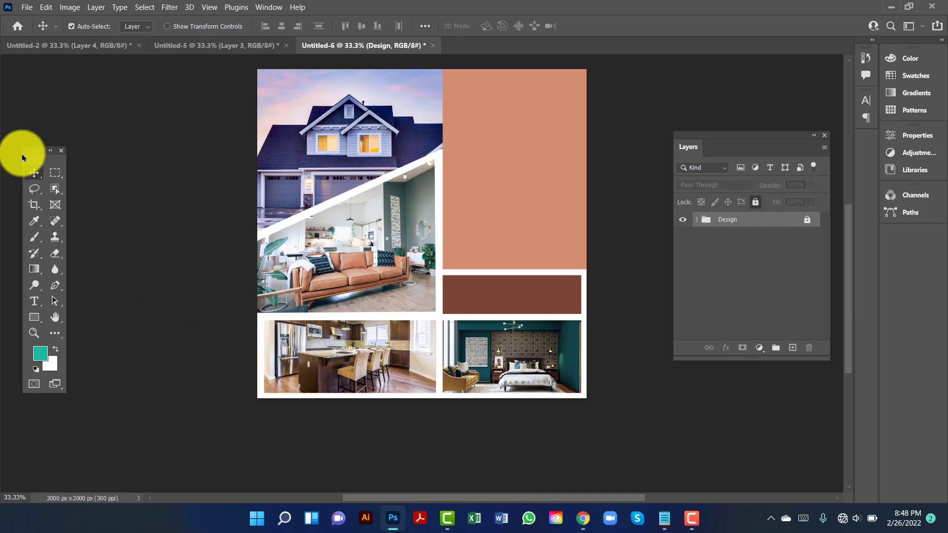
Add the two-line white heading "MODERN HOUSE FOR SALE" in Bebas Neue Bold 30 pt at the upper part of the peach panel.
{"action": "left_click", "coordinate": [42, 304]}
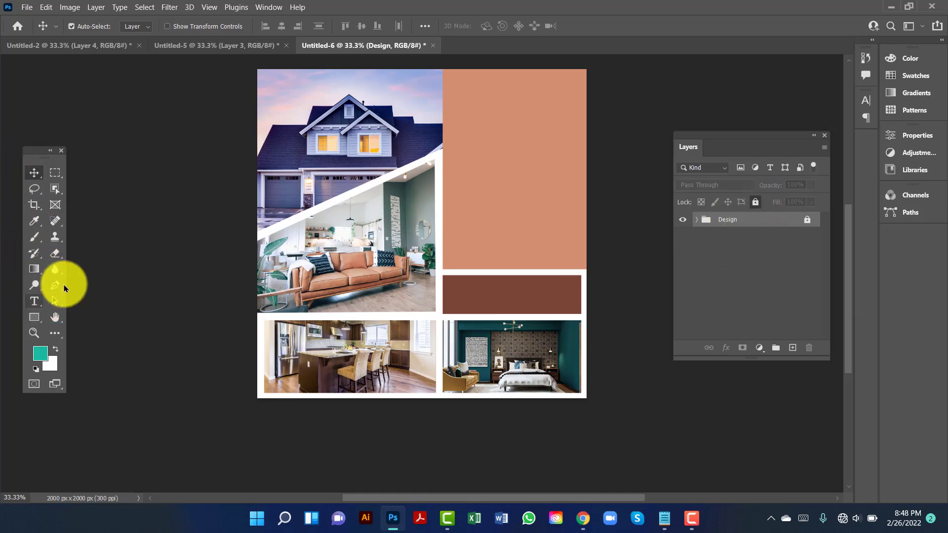
{"action": "left_click", "coordinate": [458, 98]}
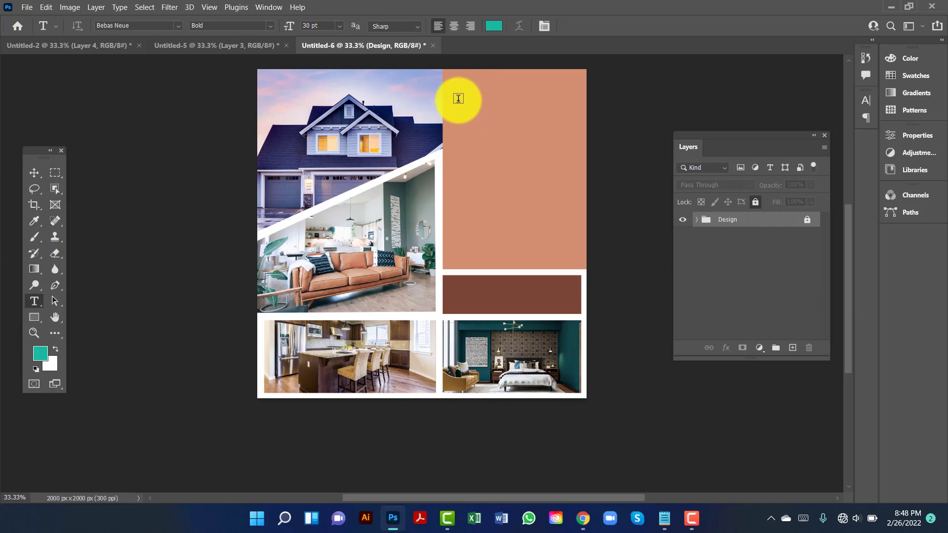
{"action": "left_click", "coordinate": [458, 98]}
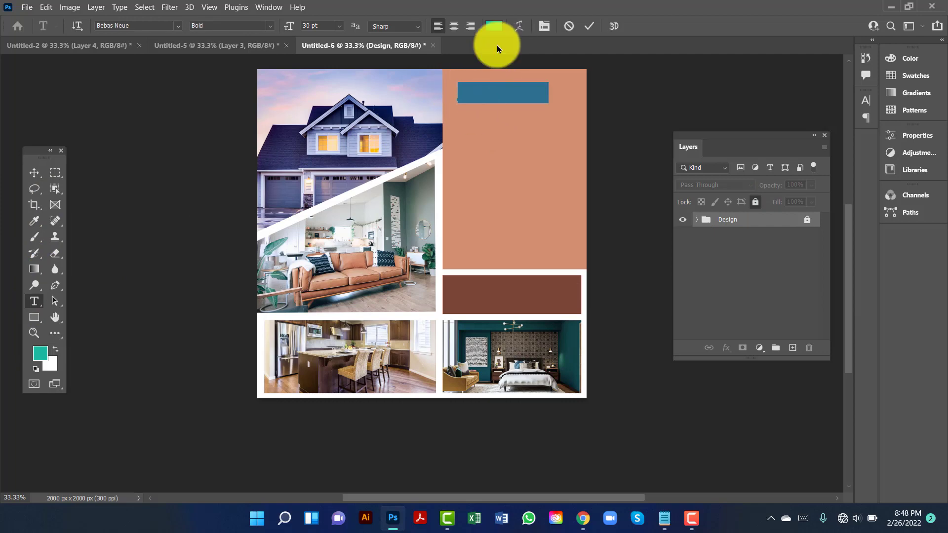
{"action": "left_click", "coordinate": [497, 27]}
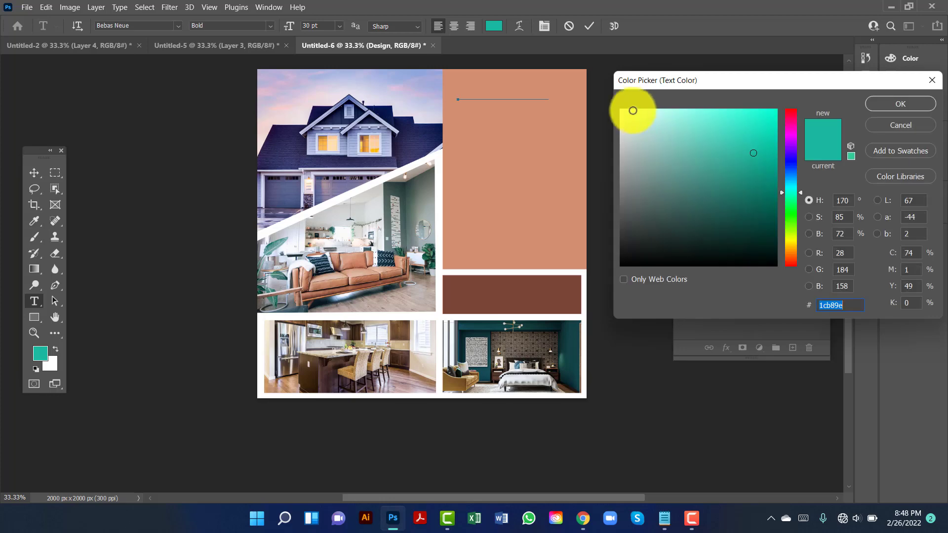
{"action": "left_click", "coordinate": [637, 114]}
{"action": "left_click", "coordinate": [619, 110]}
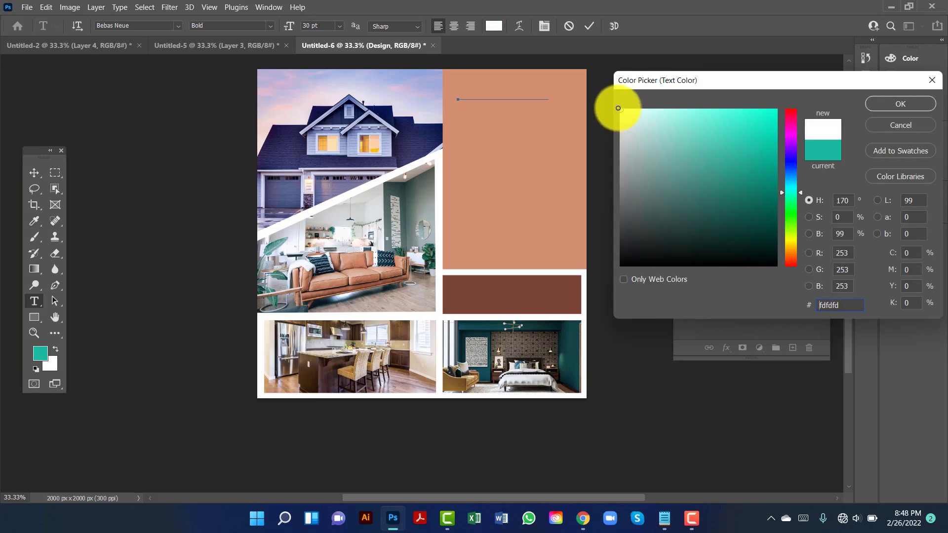
{"action": "left_click", "coordinate": [881, 104]}
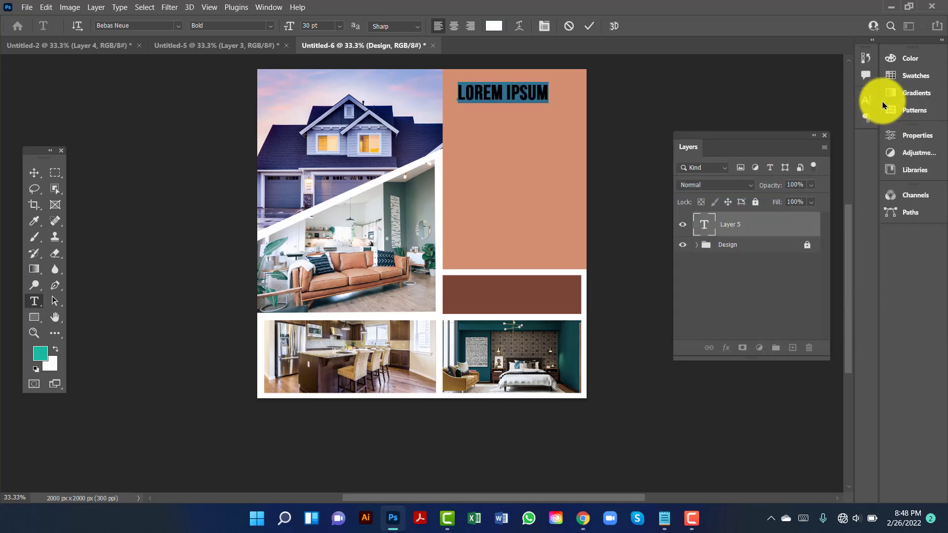
{"action": "type", "text": "MOFRT"}
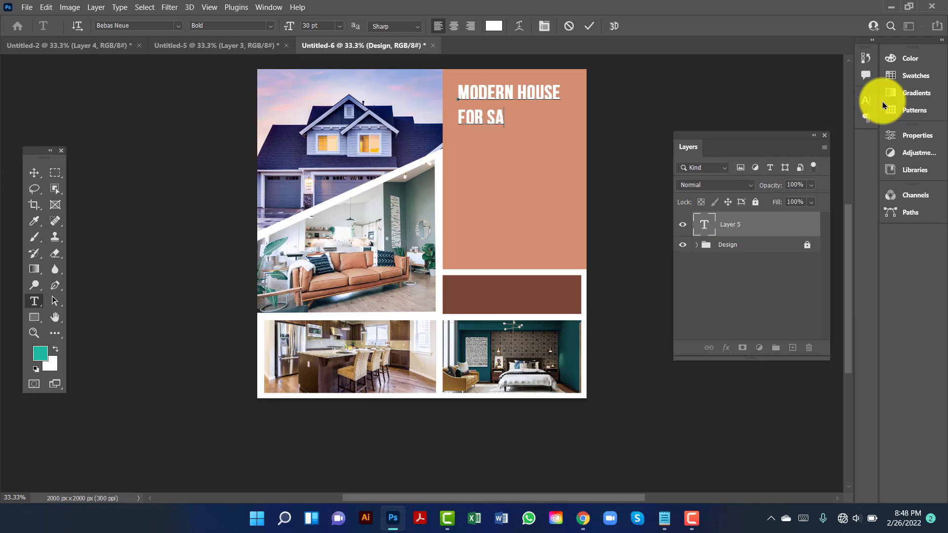
Centre-align the heading's two lines and move the text back fully onto the peach panel.
{"action": "left_click", "coordinate": [708, 226]}
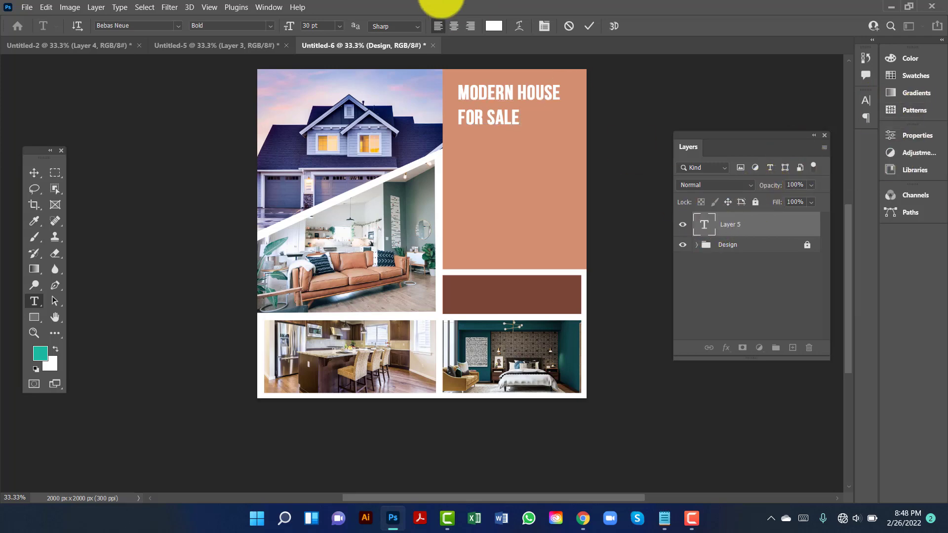
{"action": "left_click", "coordinate": [454, 28]}
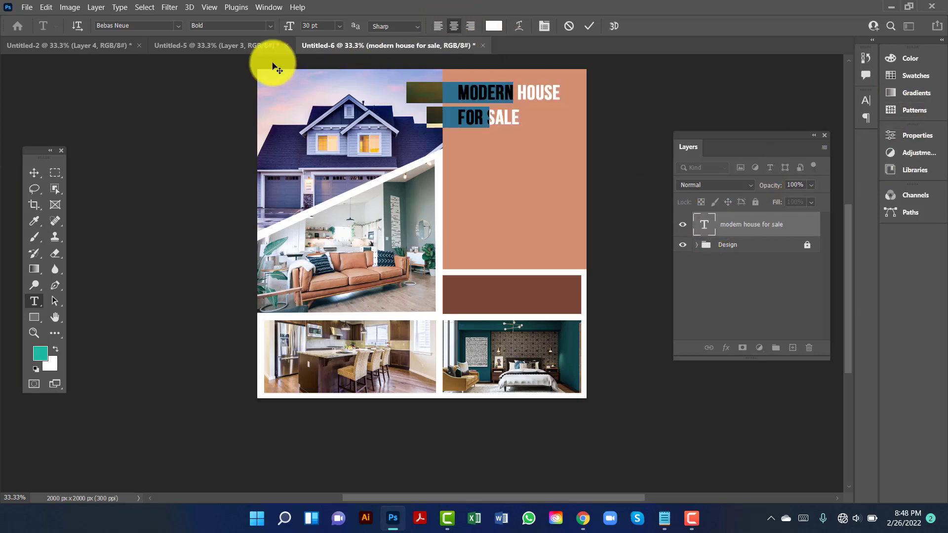
{"action": "left_click", "coordinate": [25, 174]}
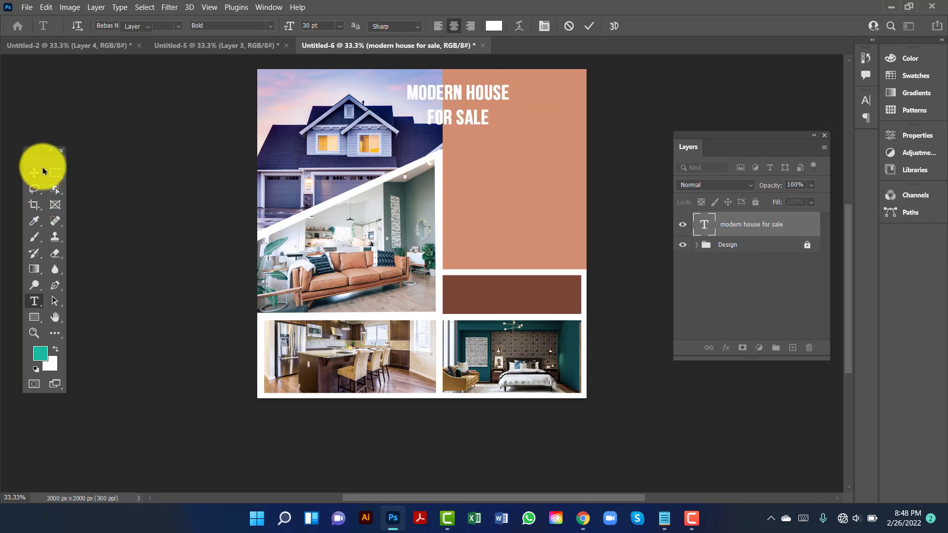
{"action": "left_click_drag", "start_coordinate": [492, 102], "coordinate": [541, 102]}
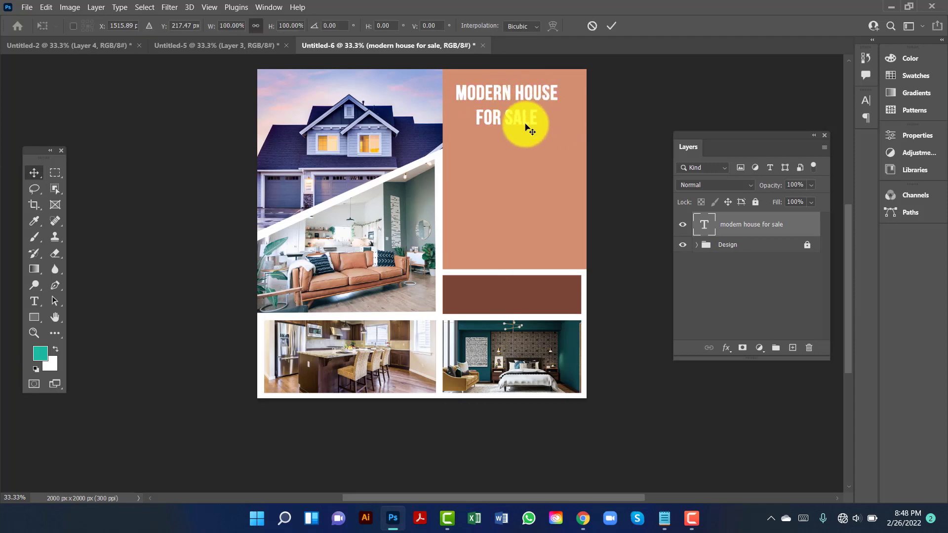
Enlarge the heading proportionally to about 123% and centre it across the upper part of the peach panel.
{"action": "key", "text": "ctrl+t"}
{"action": "left_click_drag", "start_coordinate": [567, 140], "coordinate": [583, 149]}
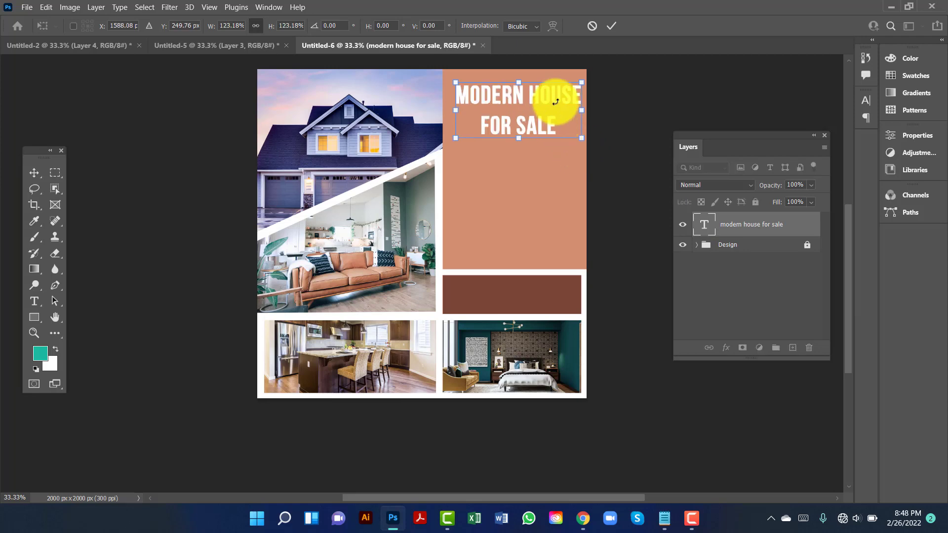
{"action": "left_click_drag", "start_coordinate": [546, 93], "coordinate": [544, 94]}
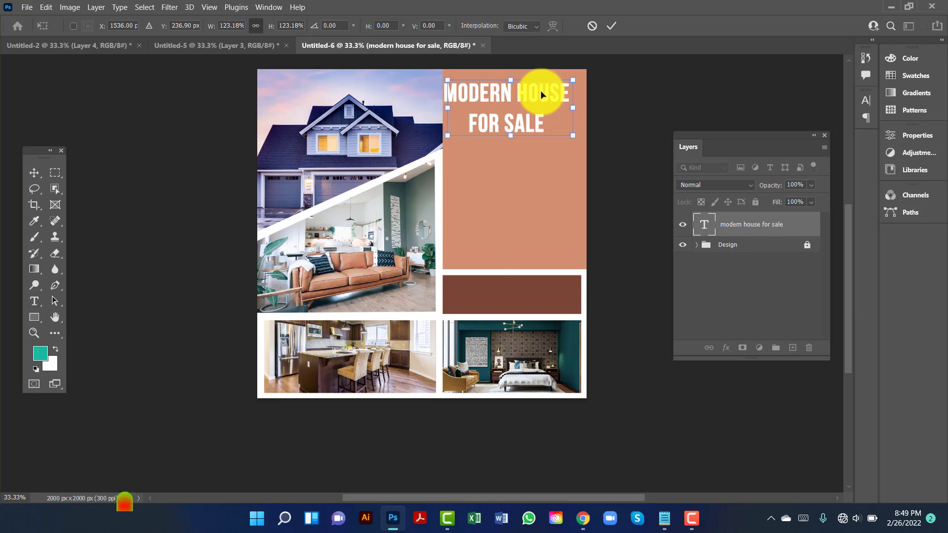
{"action": "left_click_drag", "start_coordinate": [542, 94], "coordinate": [543, 94]}
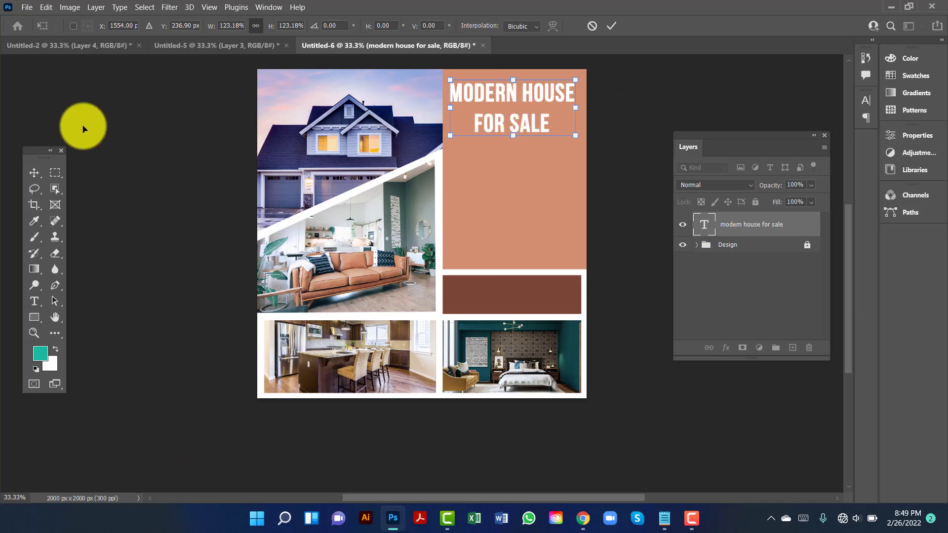
{"action": "left_click", "coordinate": [34, 172]}
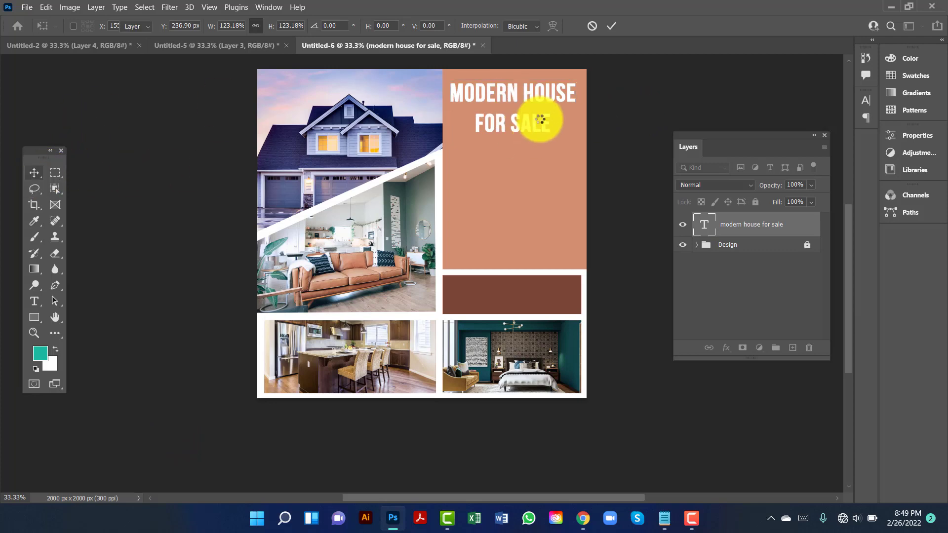
Duplicate the heading onto the dark brown rectangle and change the copy's text to $10,000,000.
{"action": "left_click", "coordinate": [537, 99]}
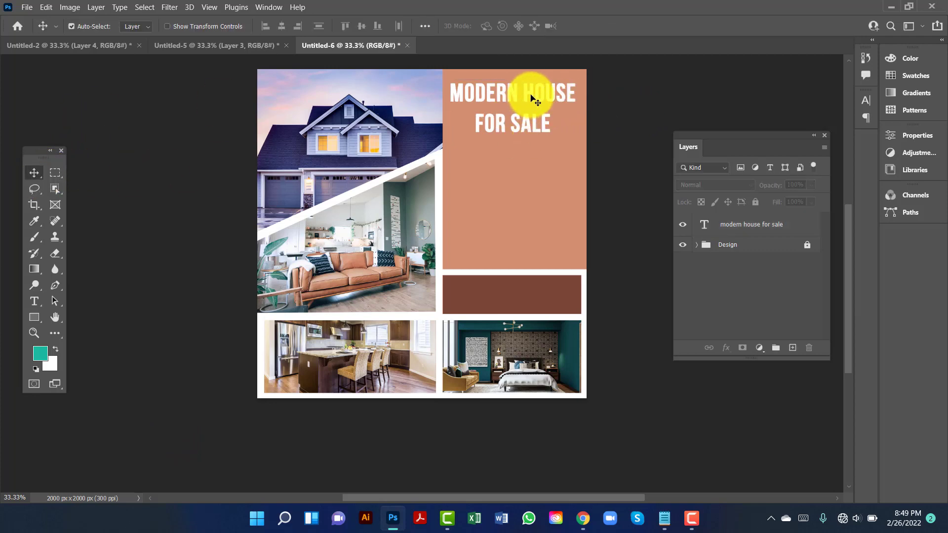
{"action": "left_click_drag", "start_coordinate": [537, 94], "coordinate": [537, 295]}
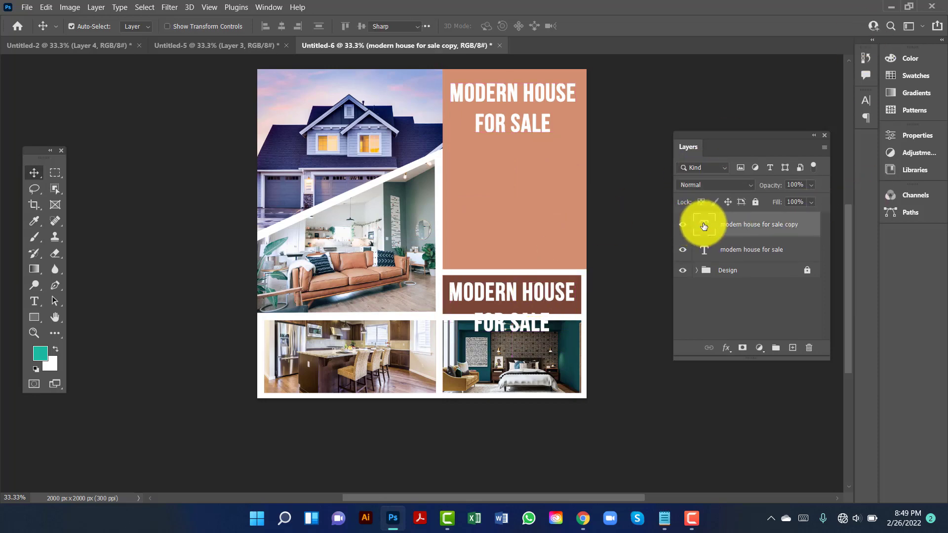
{"action": "double_click", "coordinate": [705, 226]}
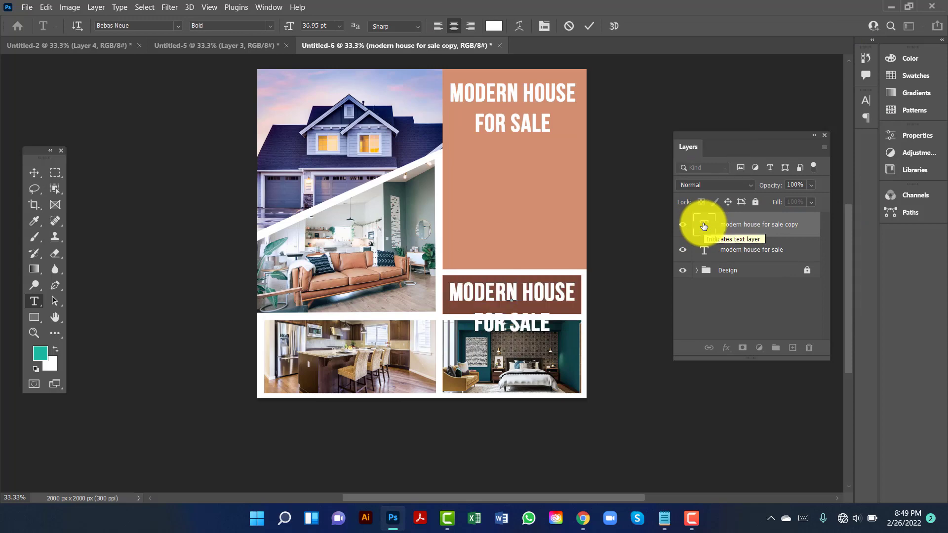
{"action": "type", "text": "$"}
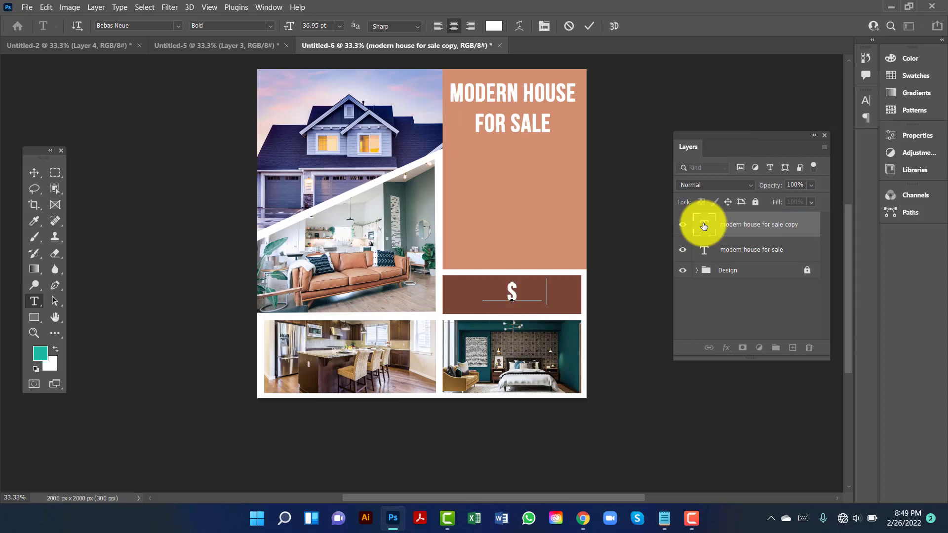
{"action": "type", "text": "10,000"}
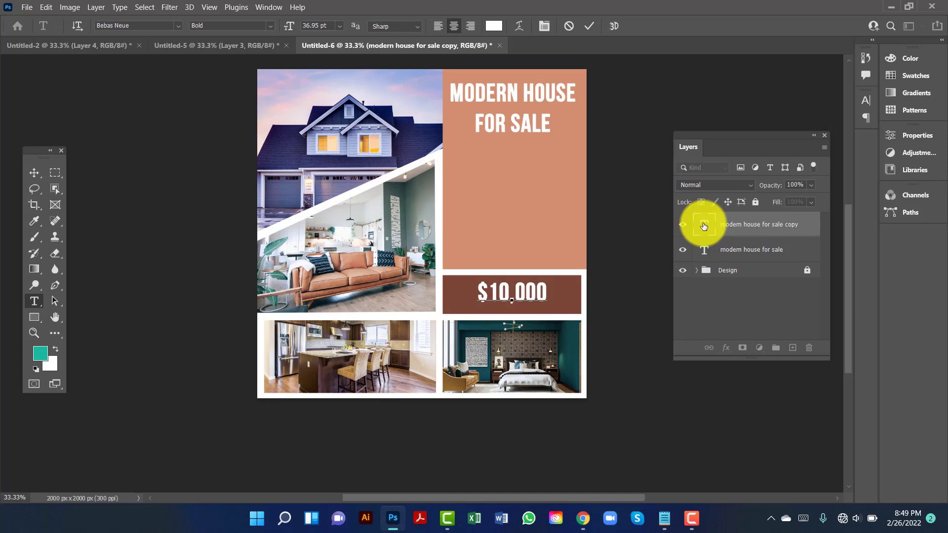
{"action": "type", "text": ",000"}
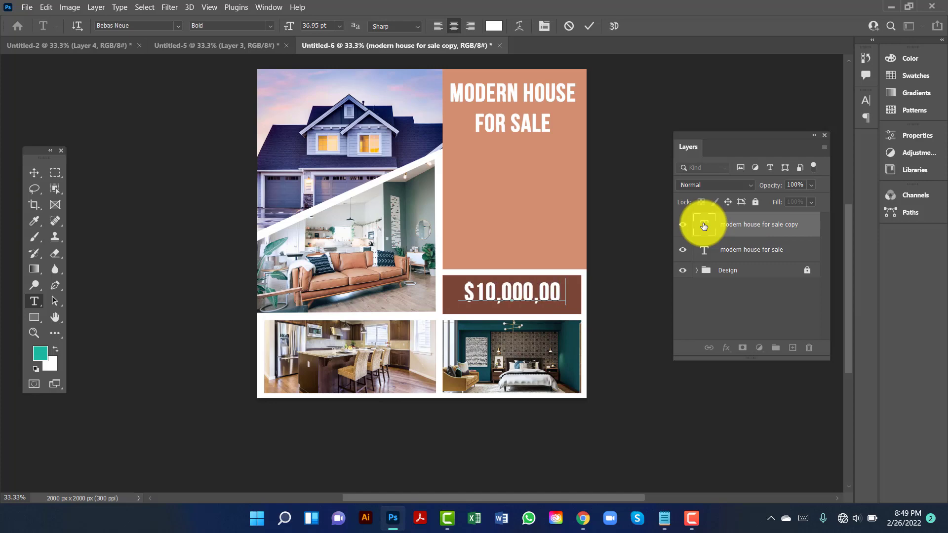
{"action": "left_click", "coordinate": [35, 173]}
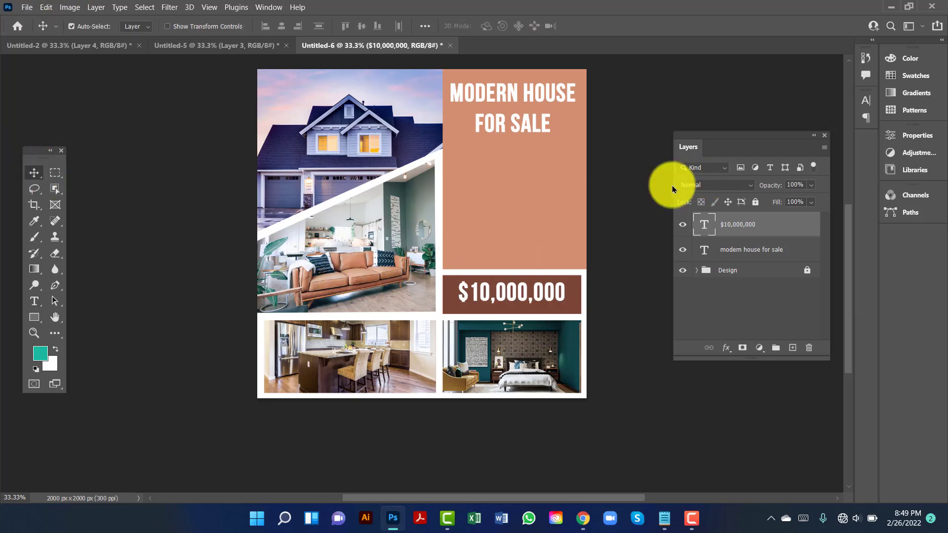
{"action": "left_click", "coordinate": [535, 296]}
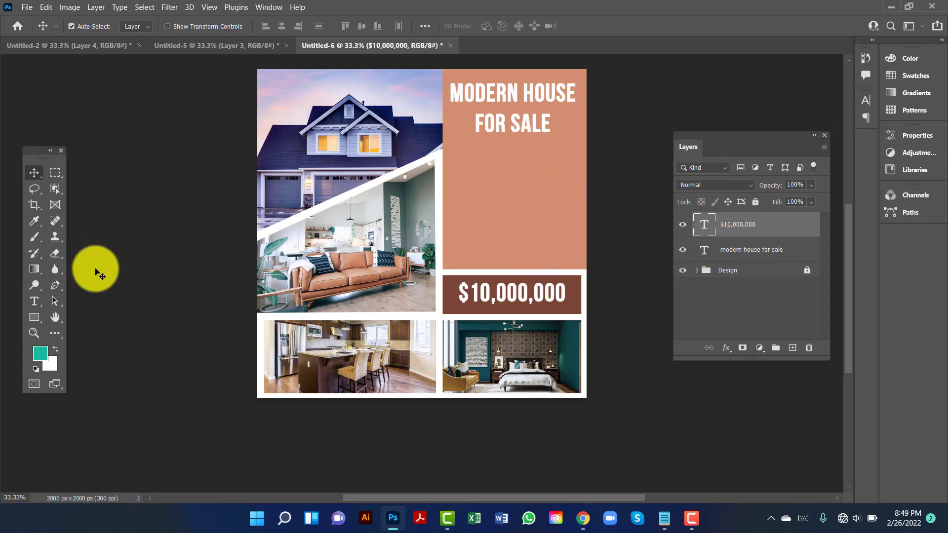
Draw a circle about 60 px wide below the heading near the peach panel's left edge and fill it with dark brown.
{"action": "left_click", "coordinate": [31, 324]}
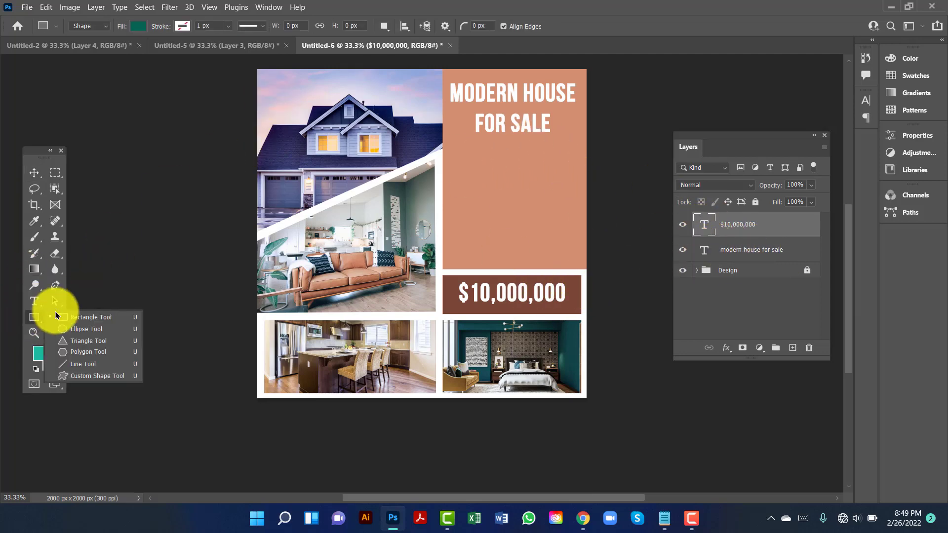
{"action": "key", "text": "shift+u"}
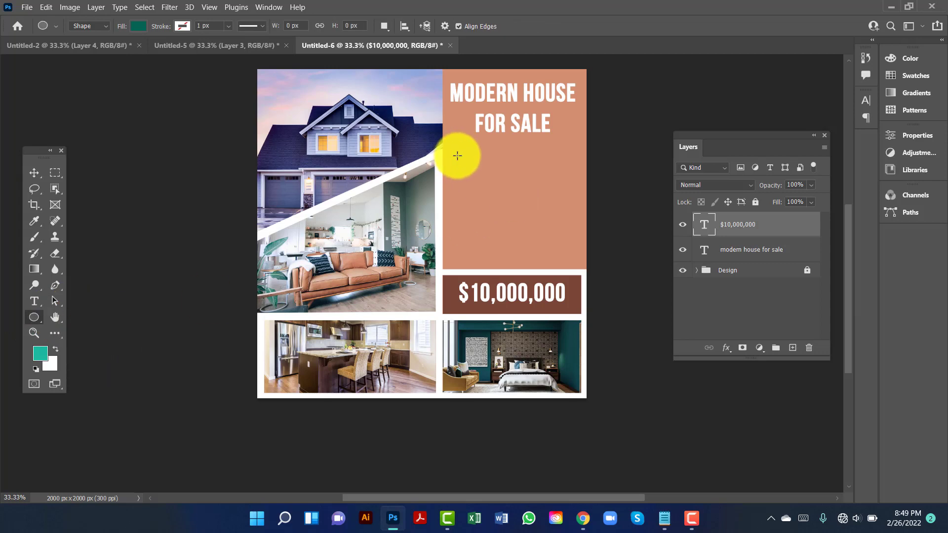
{"action": "mouse_move", "coordinate": [453, 156]}
{"action": "left_mouse_down"}
{"action": "mouse_move", "coordinate": [461, 169]}
{"action": "mouse_move", "coordinate": [459, 162]}
{"action": "left_mouse_up"}
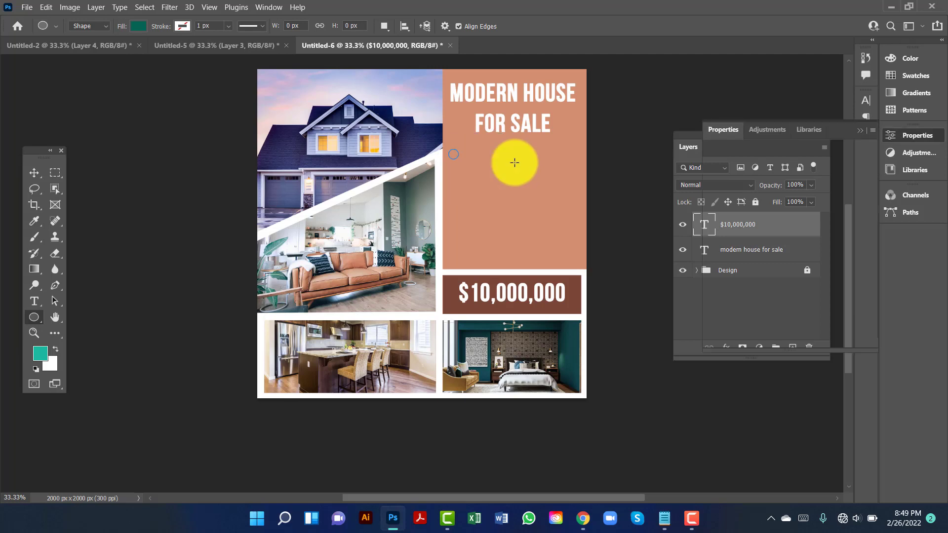
{"action": "left_click", "coordinate": [860, 130]}
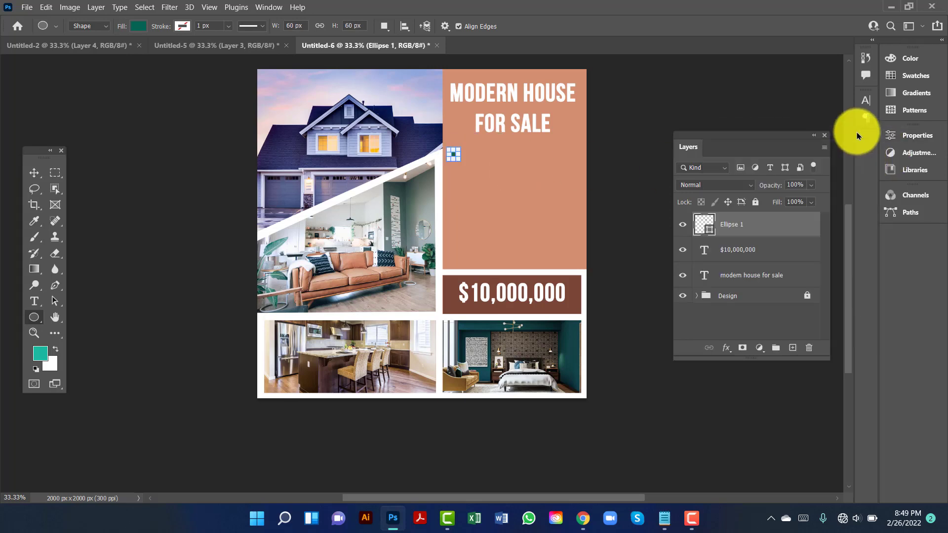
{"action": "left_click", "coordinate": [138, 26]}
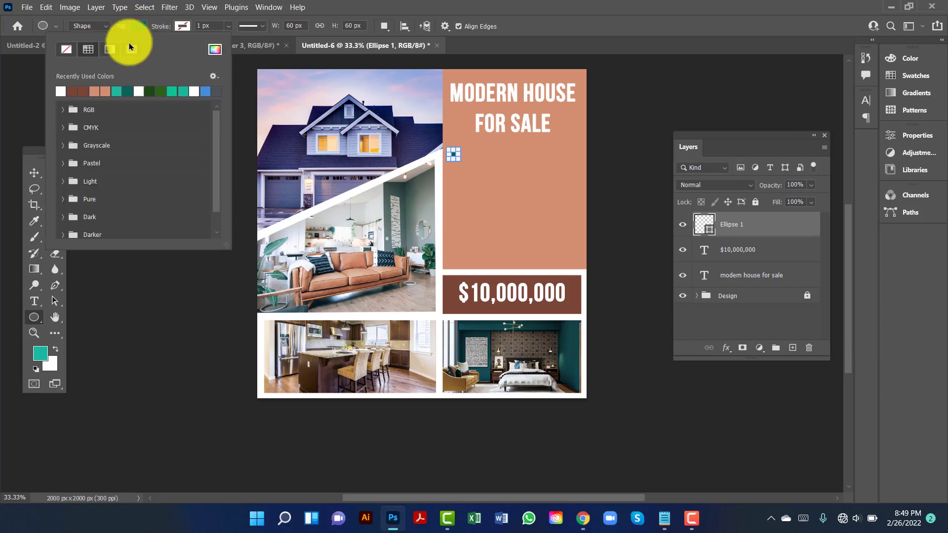
{"action": "left_click", "coordinate": [73, 92]}
{"action": "left_click", "coordinate": [34, 172]}
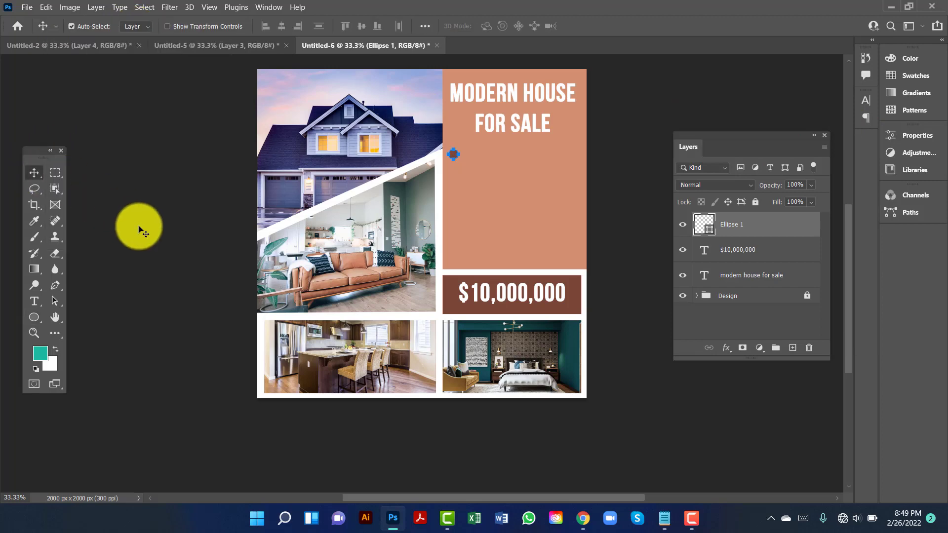
{"action": "left_click", "coordinate": [232, 197]}
Add left-aligned text reading 3 BEDROOMS beside the brown circle, in Bebas Neue Regular at 24 pt.
{"action": "key", "text": "t"}
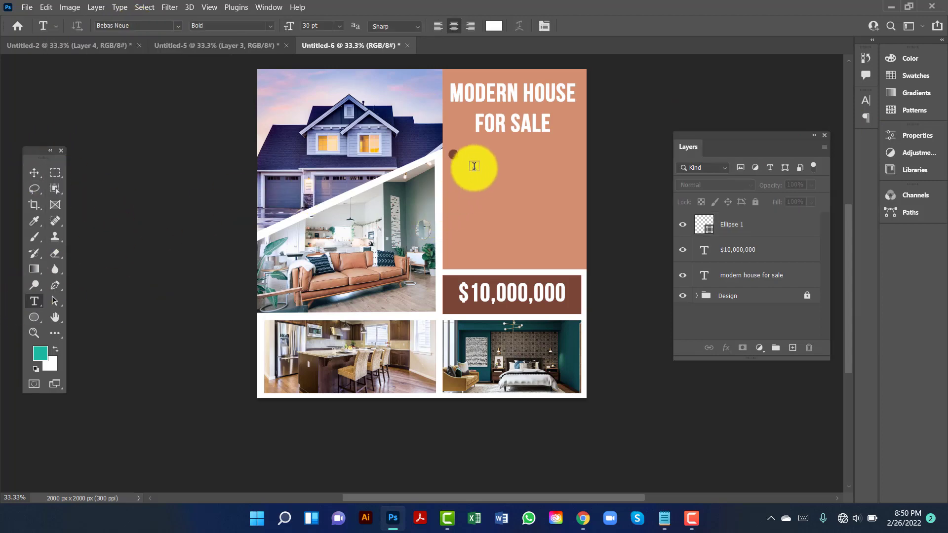
{"action": "left_click", "coordinate": [469, 159]}
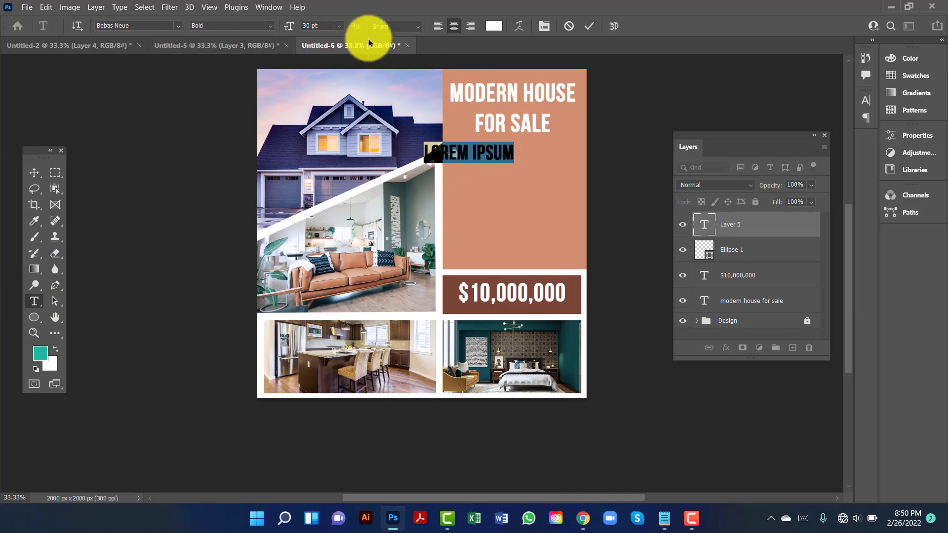
{"action": "left_click", "coordinate": [438, 27]}
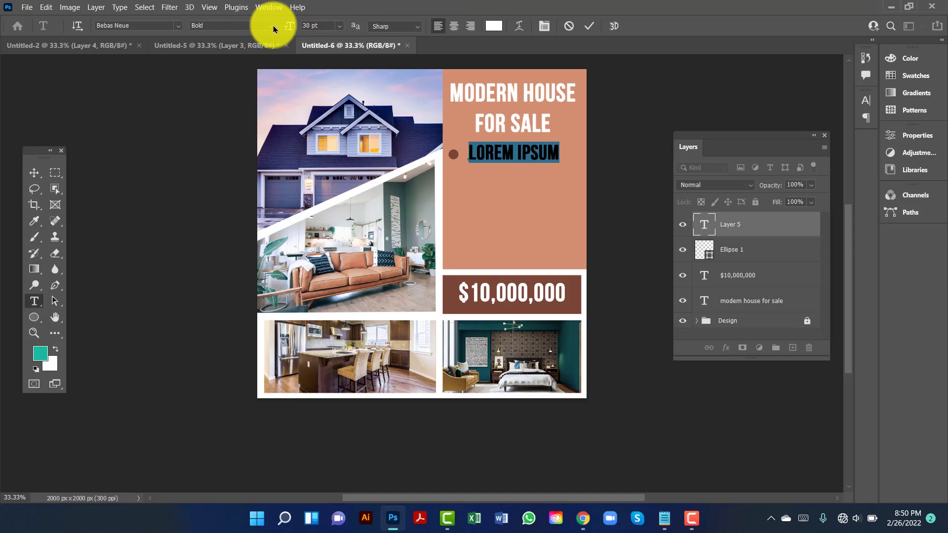
{"action": "left_click", "coordinate": [270, 26]}
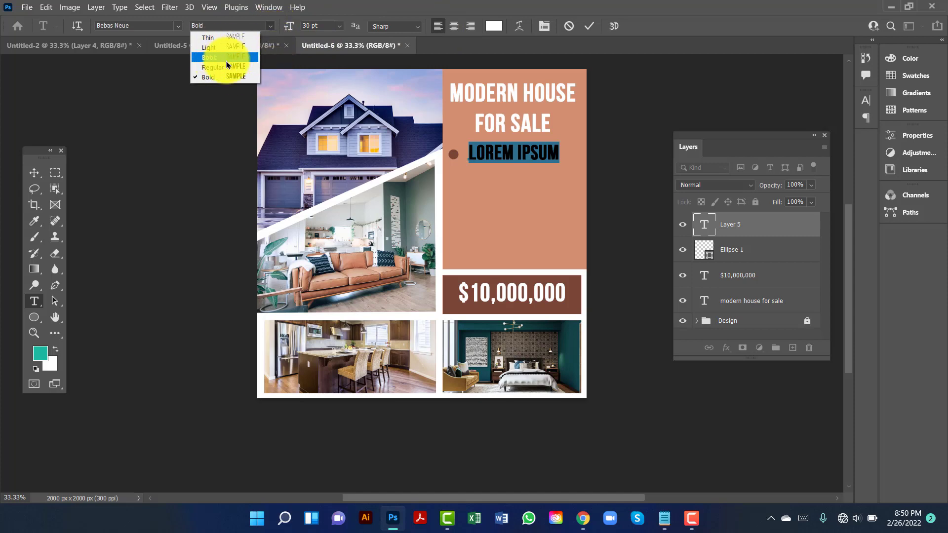
{"action": "left_click", "coordinate": [208, 68]}
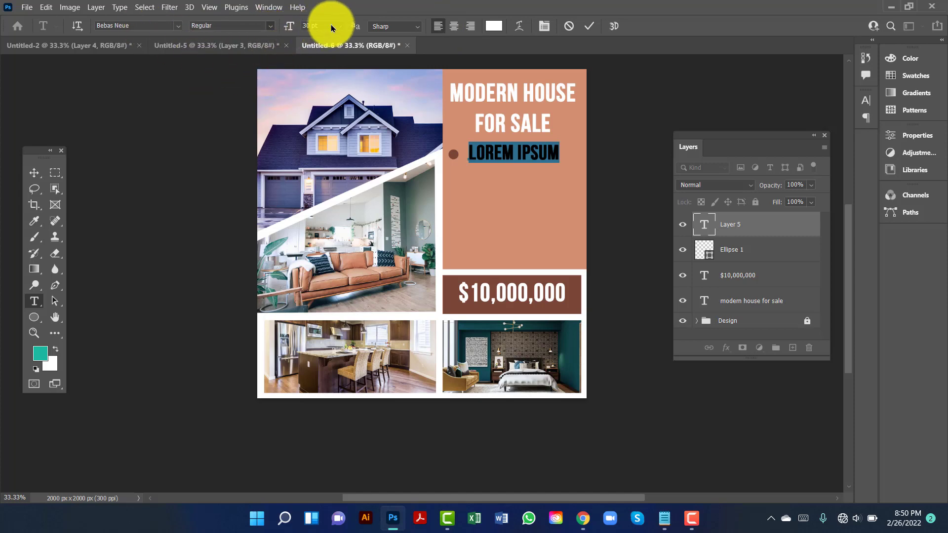
{"action": "left_click", "coordinate": [340, 26]}
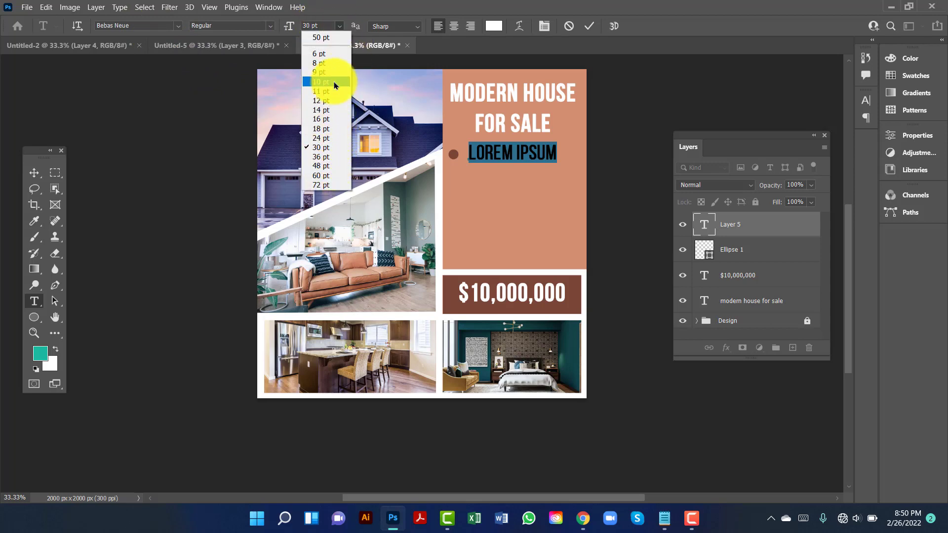
{"action": "left_click", "coordinate": [333, 139]}
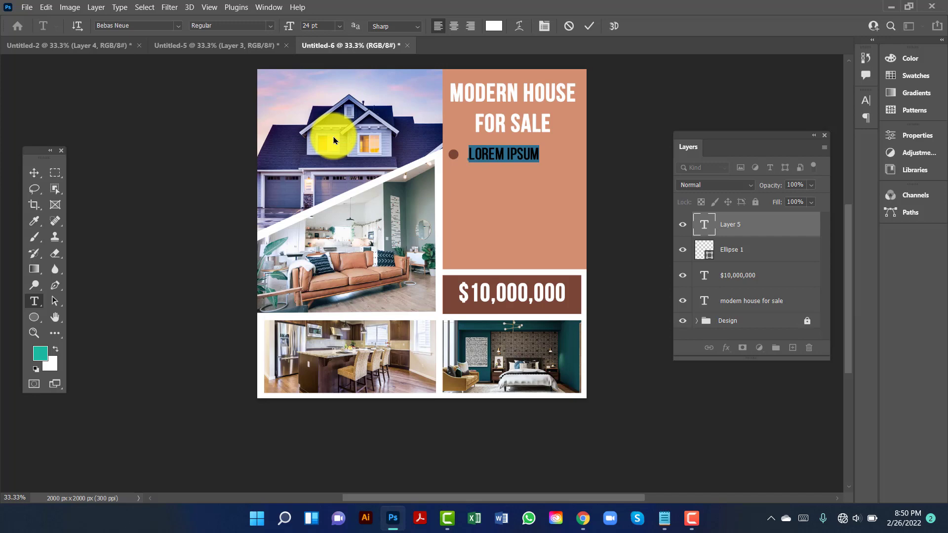
{"action": "type", "text": "3"}
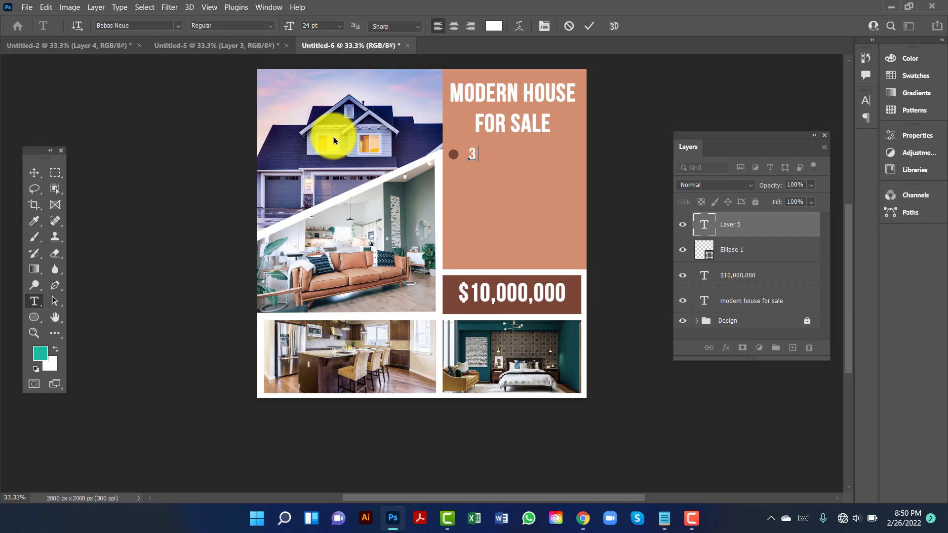
{"action": "type", "text": " BEDROOMS"}
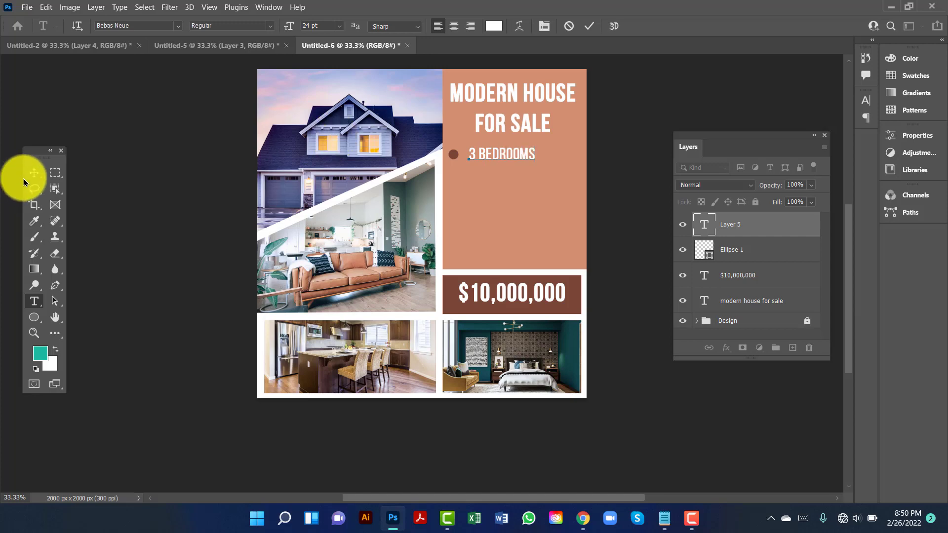
{"action": "left_click", "coordinate": [25, 179]}
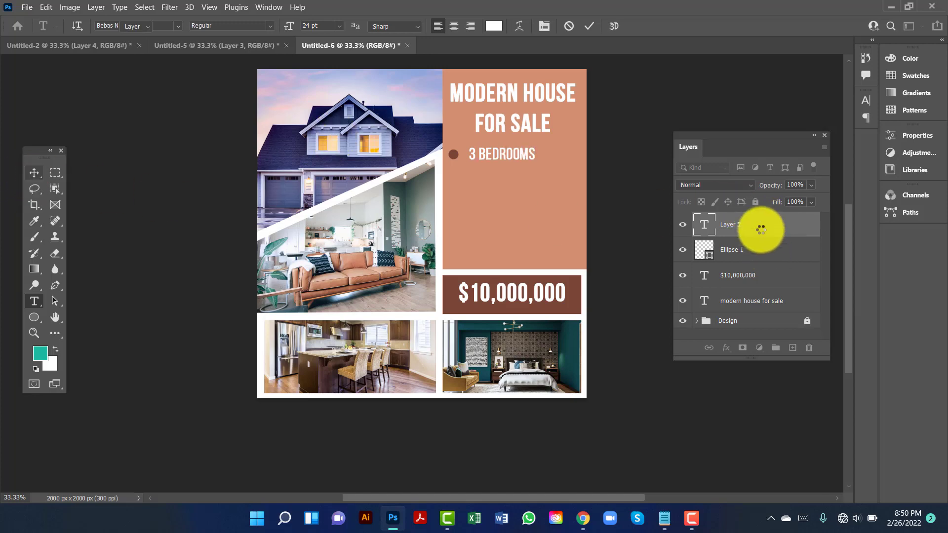
Align the brown circle and the 3 BEDROOMS text on their vertical centres.
{"action": "left_click", "coordinate": [756, 253], "text": "ctrl"}
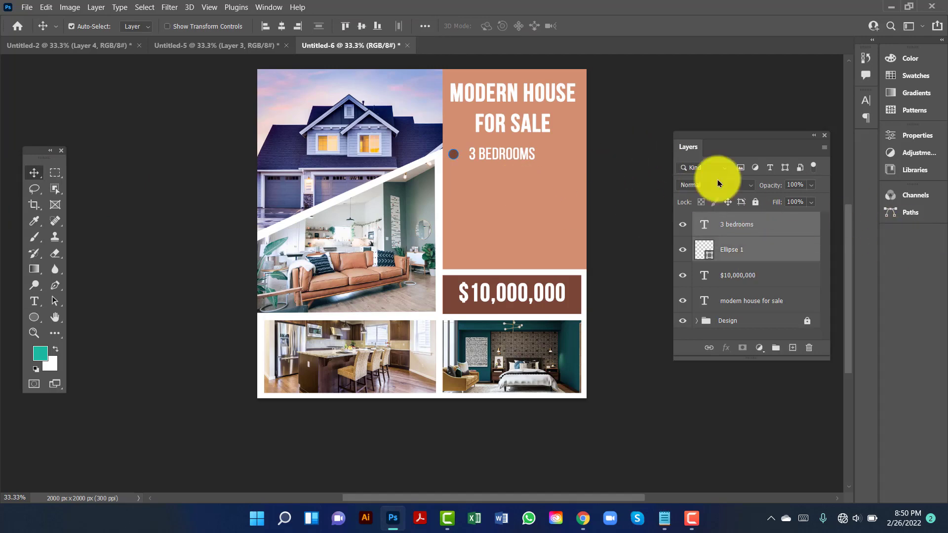
{"action": "key", "text": "ctrl"}
{"action": "left_click", "coordinate": [360, 22]}
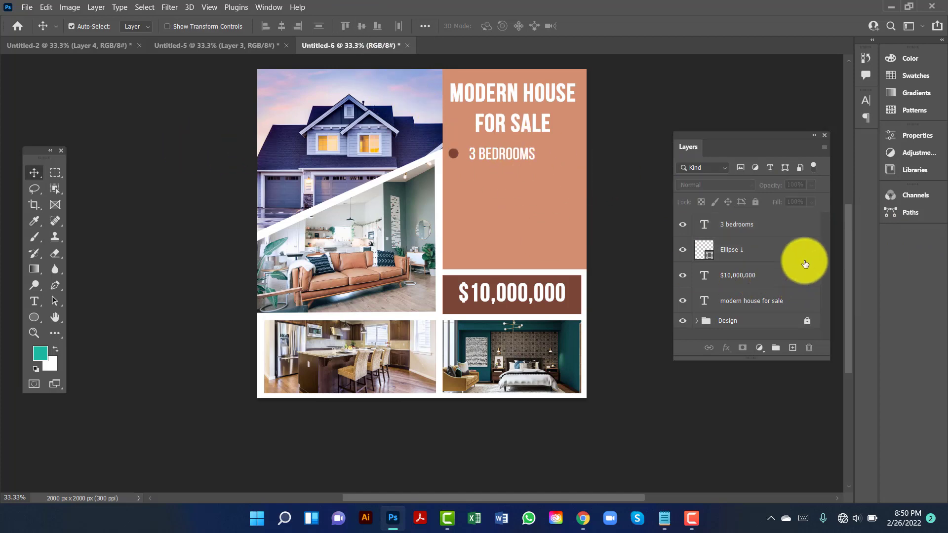
Duplicate the circle and its 3 BEDROOMS text five times straight down the peach panel to form six bullet rows.
{"action": "left_click", "coordinate": [756, 249], "text": "ctrl"}
{"action": "left_click", "coordinate": [756, 249], "text": "ctrl"}
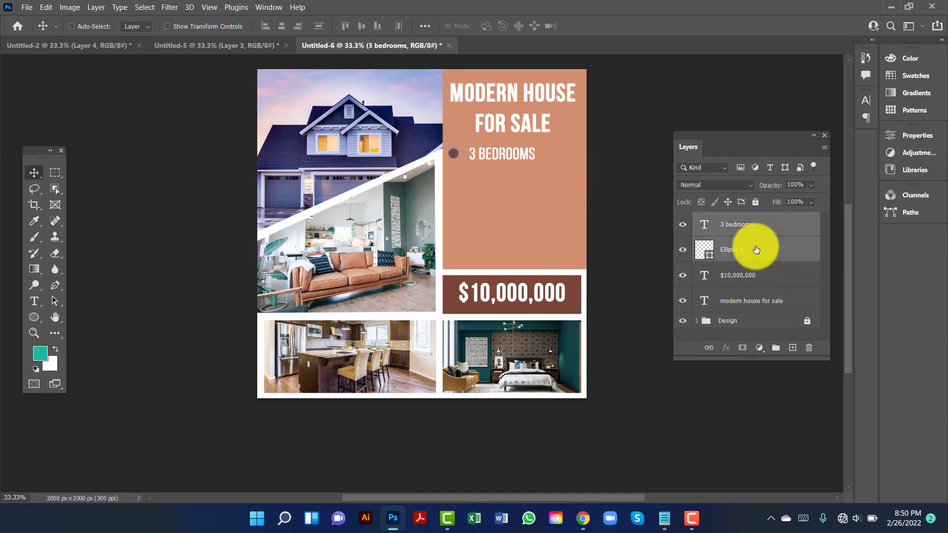
{"action": "left_click_drag", "start_coordinate": [517, 155], "coordinate": [517, 215]}
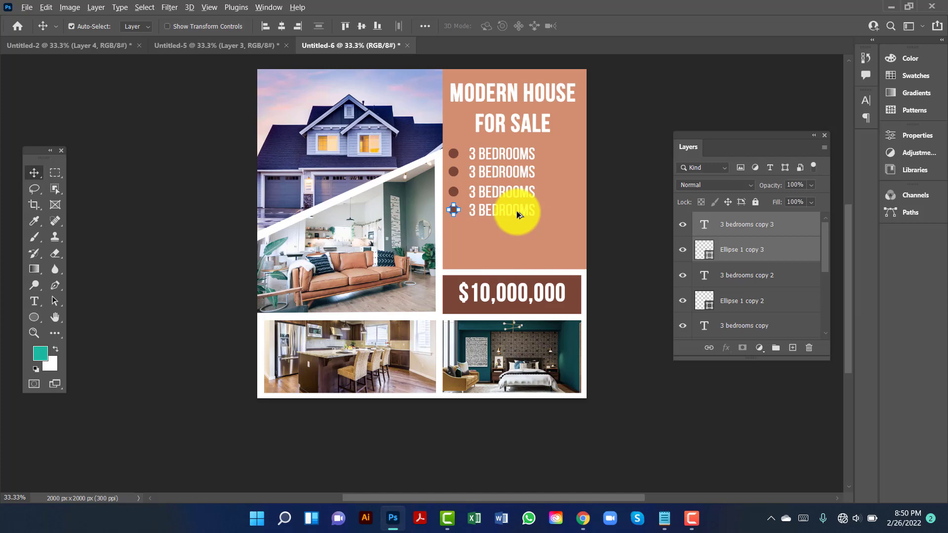
{"action": "left_click_drag", "start_coordinate": [517, 212], "coordinate": [516, 253]}
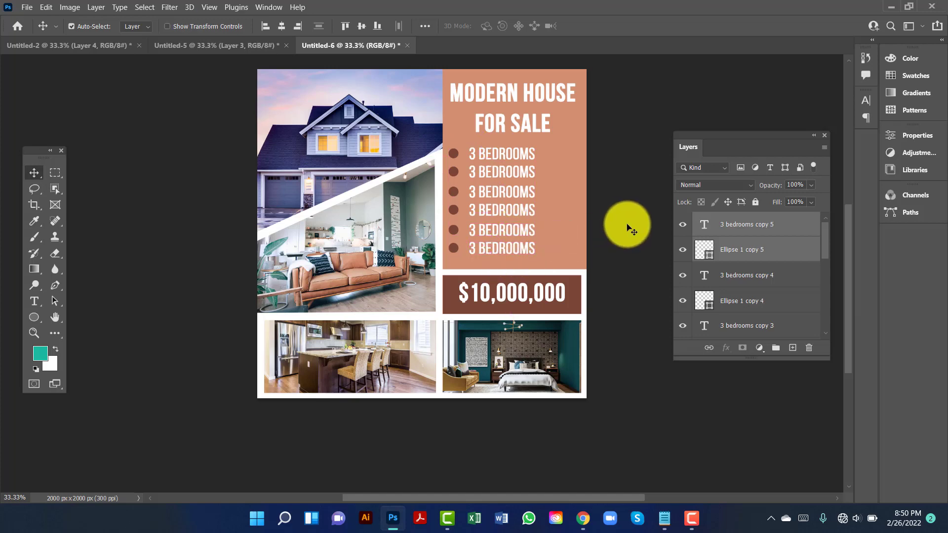
{"action": "left_click", "coordinate": [629, 223]}
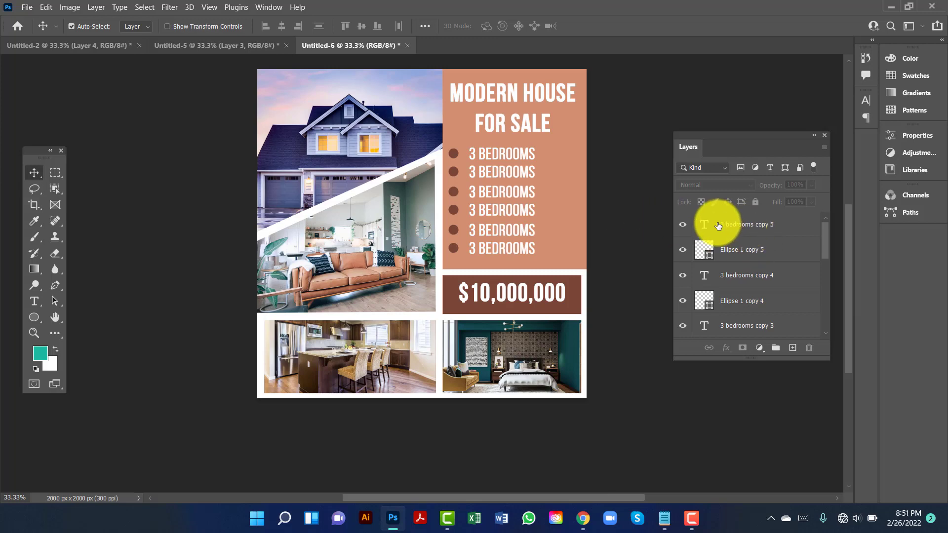
Change the sixth bullet row's text to PARKING and the fifth row's text to KITCHEN.
{"action": "double_click", "coordinate": [704, 229]}
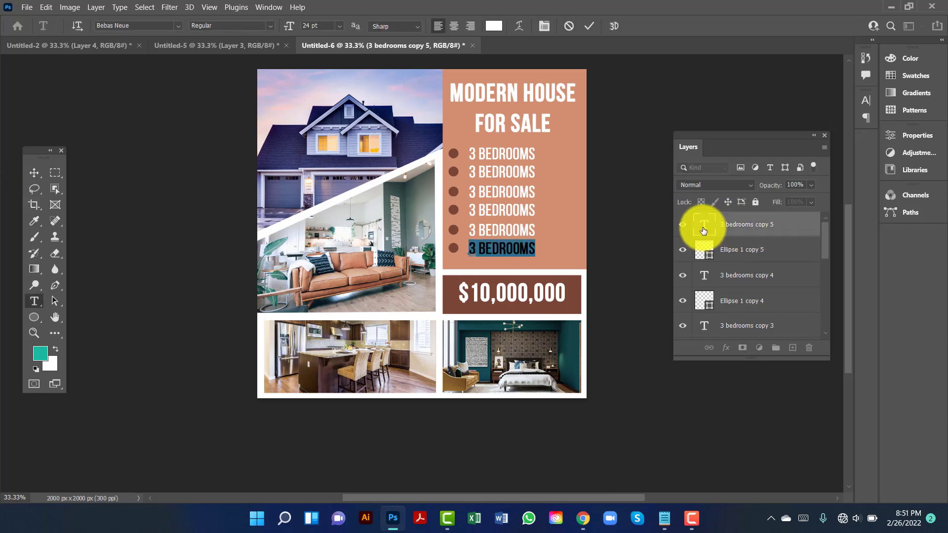
{"action": "key", "text": "Left"}
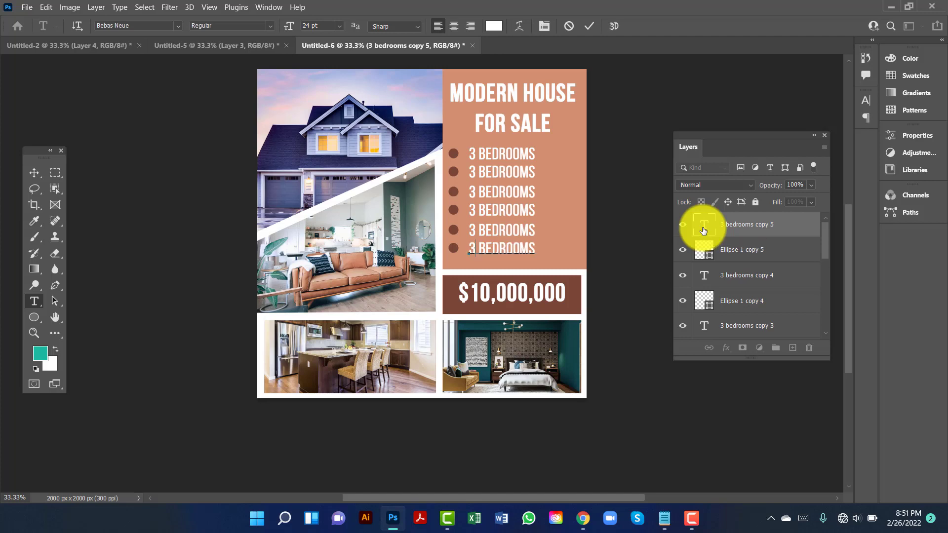
{"action": "type", "text": "PARKING"}
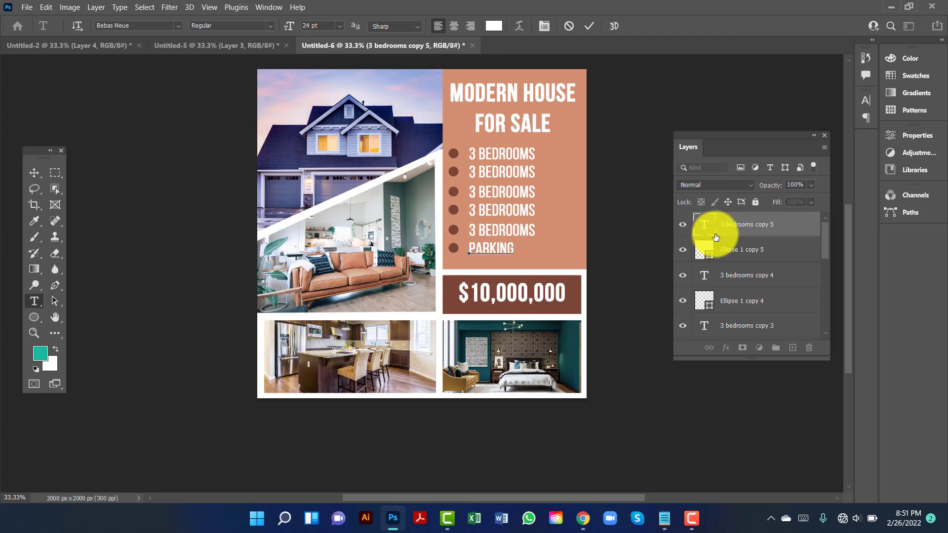
{"action": "key", "text": "ctrl+Return"}
{"action": "double_click", "coordinate": [704, 276]}
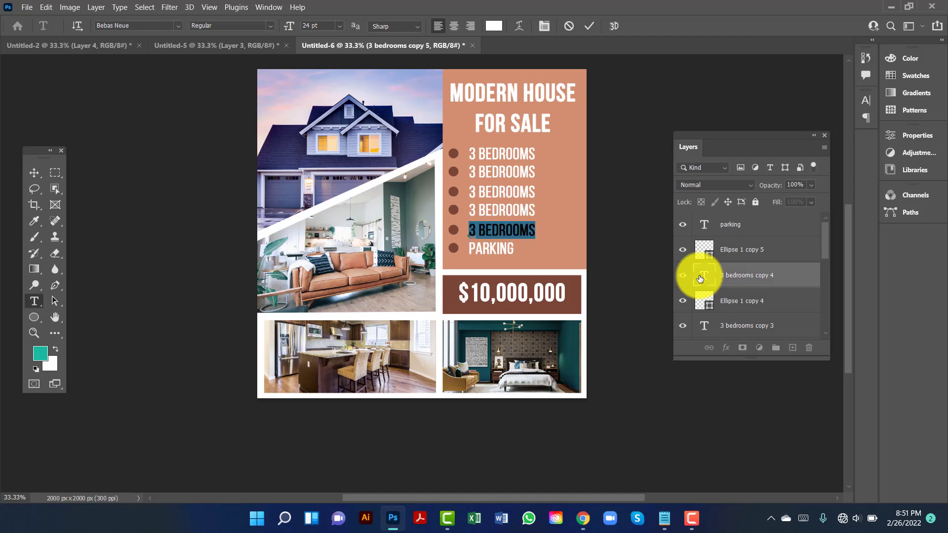
{"action": "type", "text": "KITCHEN"}
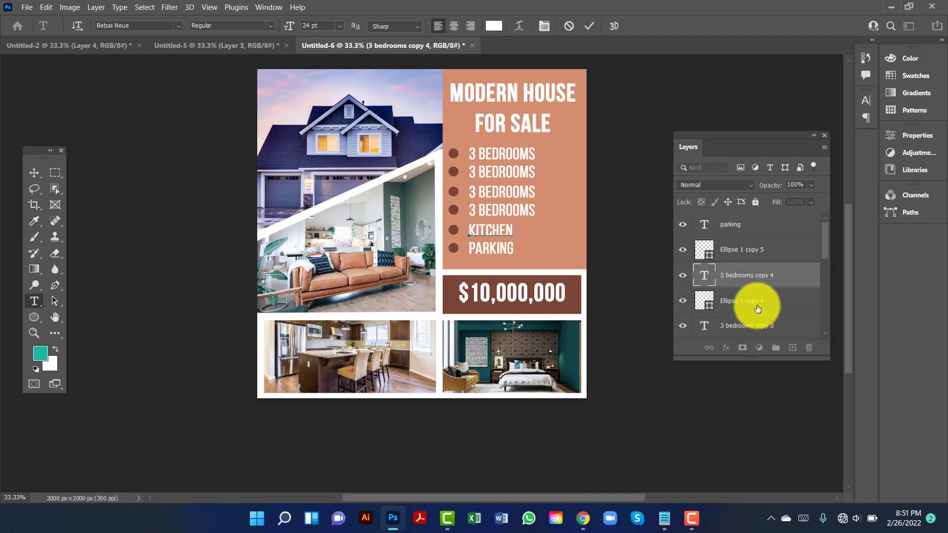
{"action": "key", "text": "ctrl+Return"}
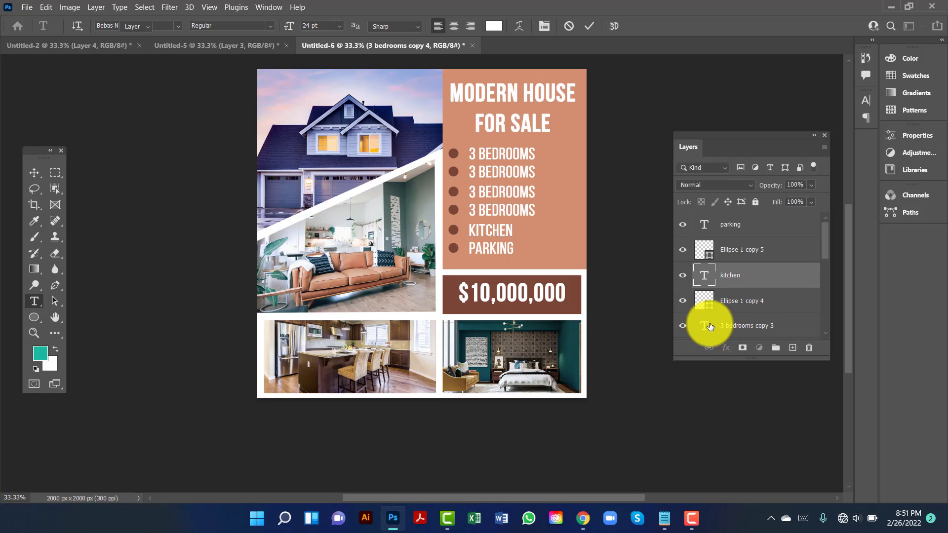
Replace the fourth bullet row's text with SWIMING POOL.
{"action": "double_click", "coordinate": [710, 326]}
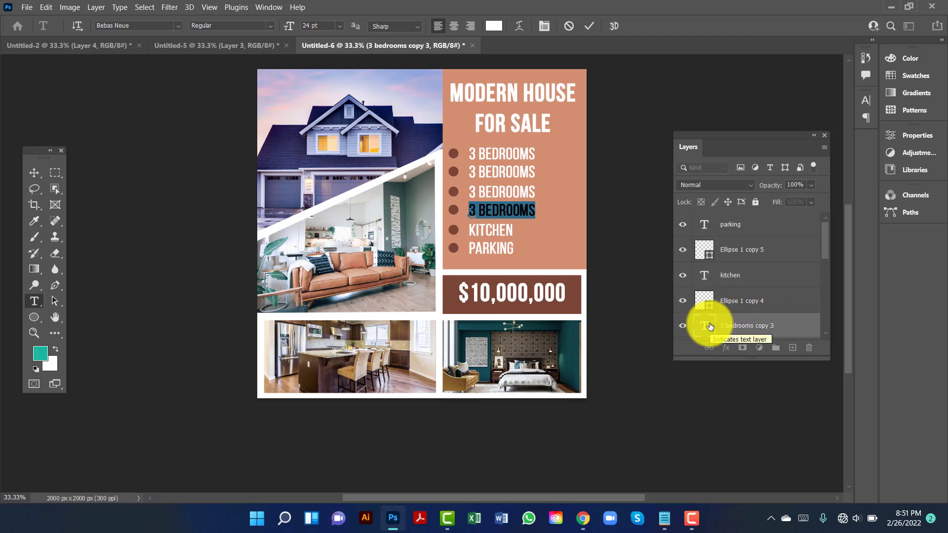
{"action": "type", "text": "SWINI"}
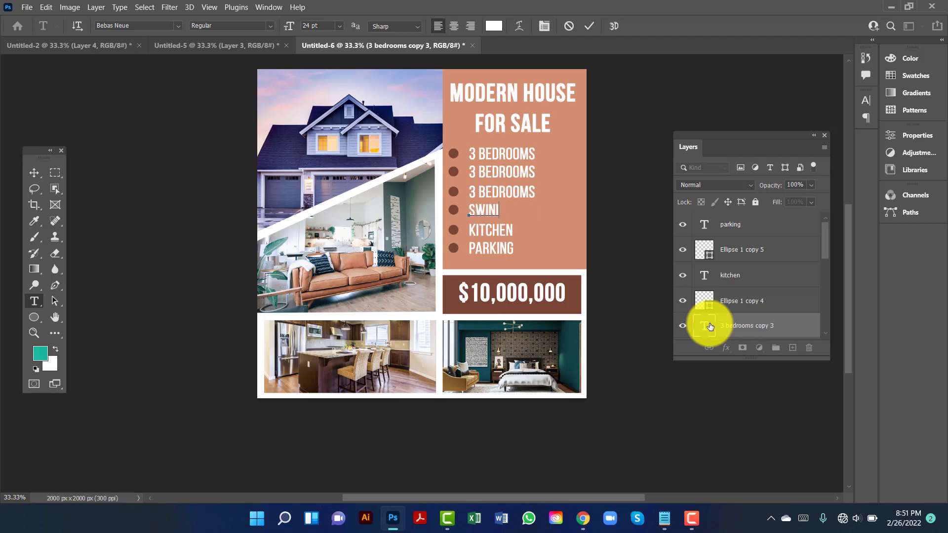
{"action": "type", "text": "MIN"}
{"action": "key", "text": "BackSpace"}
{"action": "key", "text": "BackSpace"}
{"action": "key", "text": "BackSpace"}
{"action": "key", "text": "BackSpace"}
{"action": "key", "text": "BackSpace"}
{"action": "type", "text": "MING POOL"}
{"action": "scroll", "coordinate": [736, 311], "scroll_direction": "down", "scroll_amount": 1}
{"action": "scroll", "coordinate": [737, 310], "scroll_direction": "down", "scroll_amount": 1}
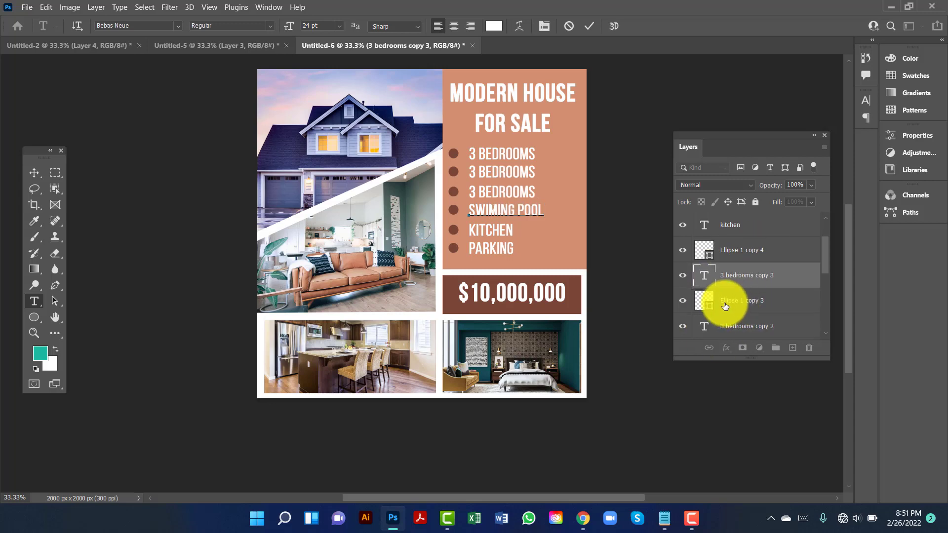
{"action": "left_click", "coordinate": [709, 326]}
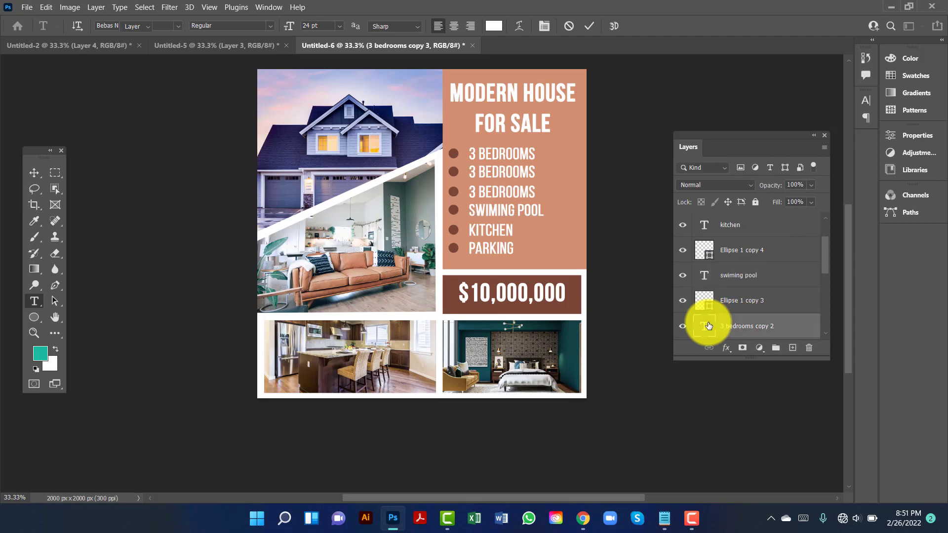
Replace the third bullet row's text with LIVING ROOM.
{"action": "double_click", "coordinate": [709, 326]}
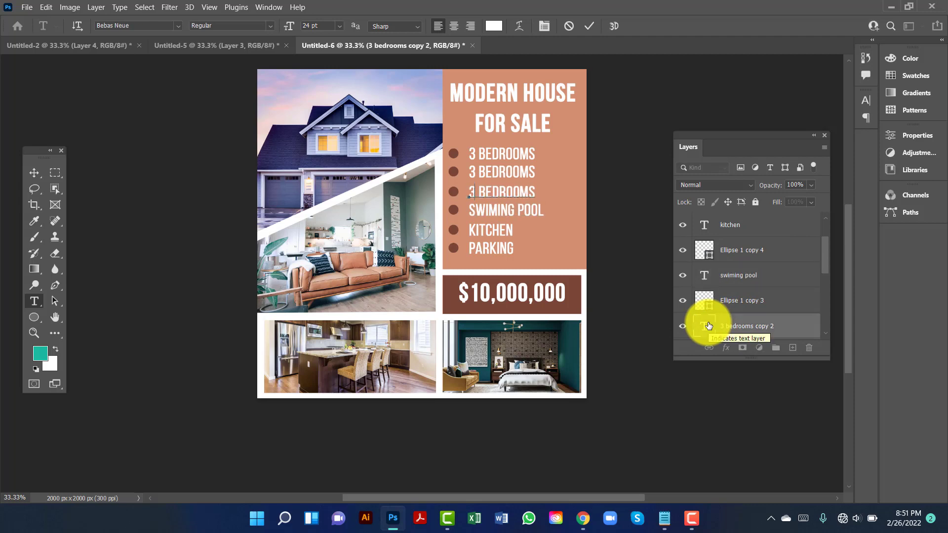
{"action": "key", "text": "BackSpace"}
{"action": "type", "text": "living room"}
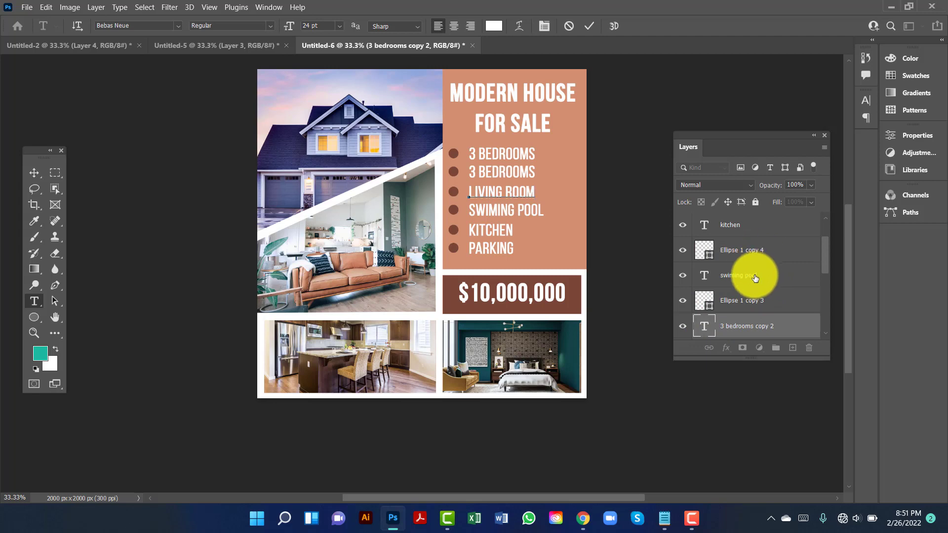
{"action": "scroll", "coordinate": [755, 277], "scroll_direction": "down", "scroll_amount": 2}
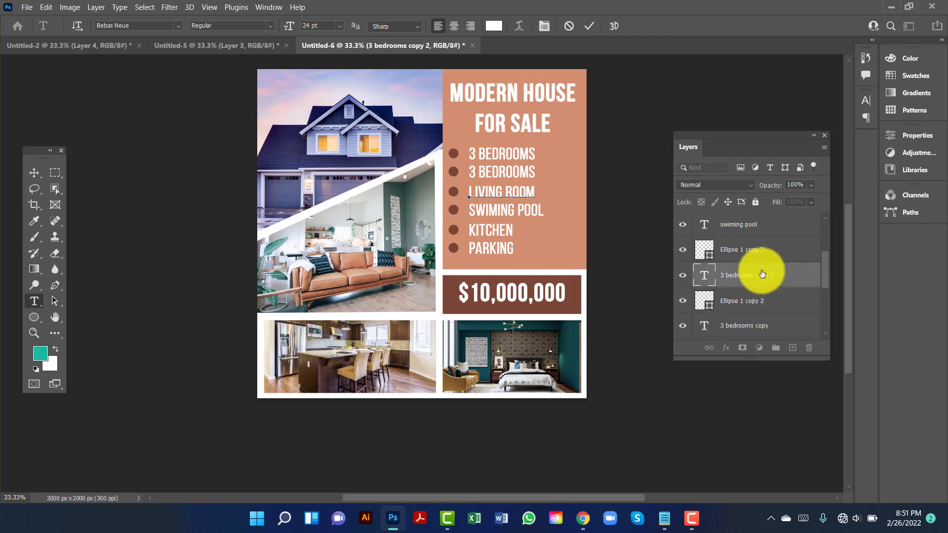
{"action": "left_click", "coordinate": [706, 326]}
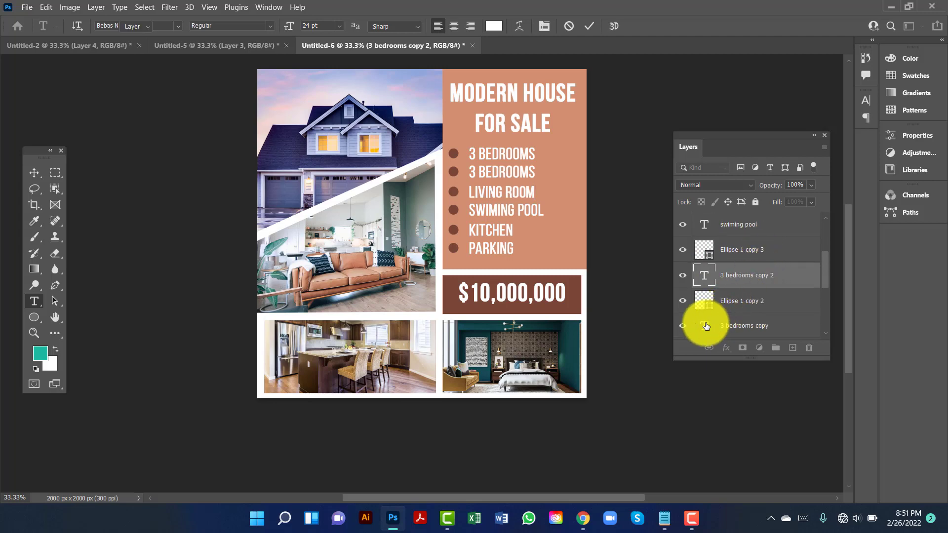
Change the second bullet row's text to 3 BATHROOMS.
{"action": "double_click", "coordinate": [706, 326]}
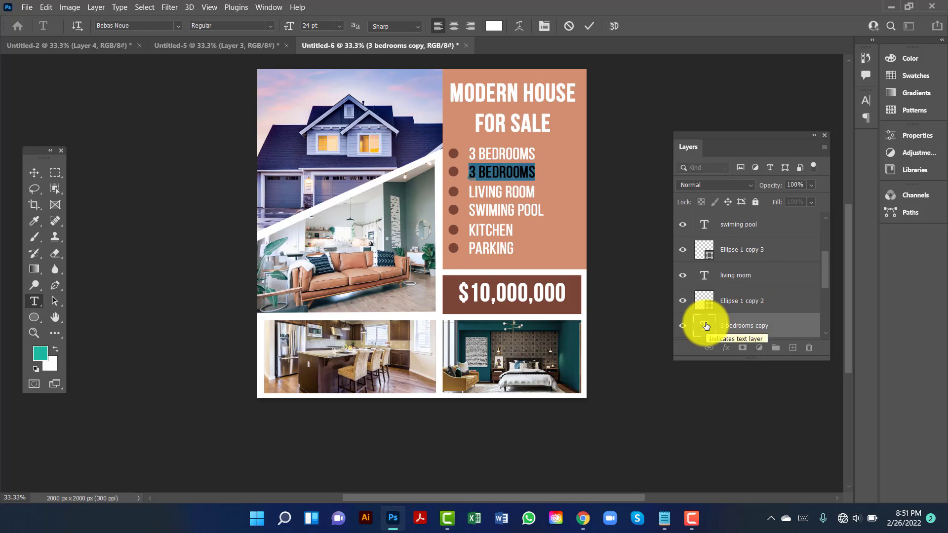
{"action": "key", "text": "Right"}
{"action": "key", "text": "shift+End"}
{"action": "type", "text": "BATHROOMS"}
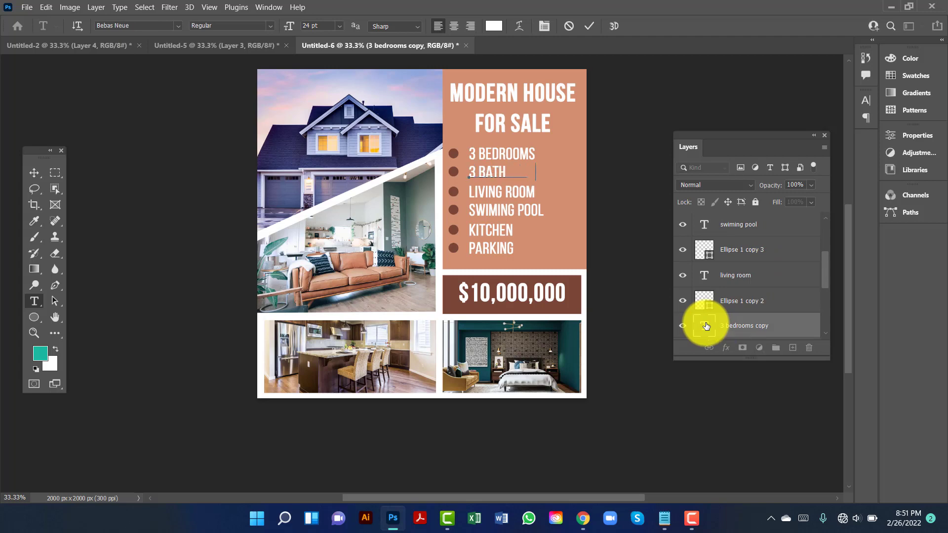
{"action": "left_click", "coordinate": [34, 172]}
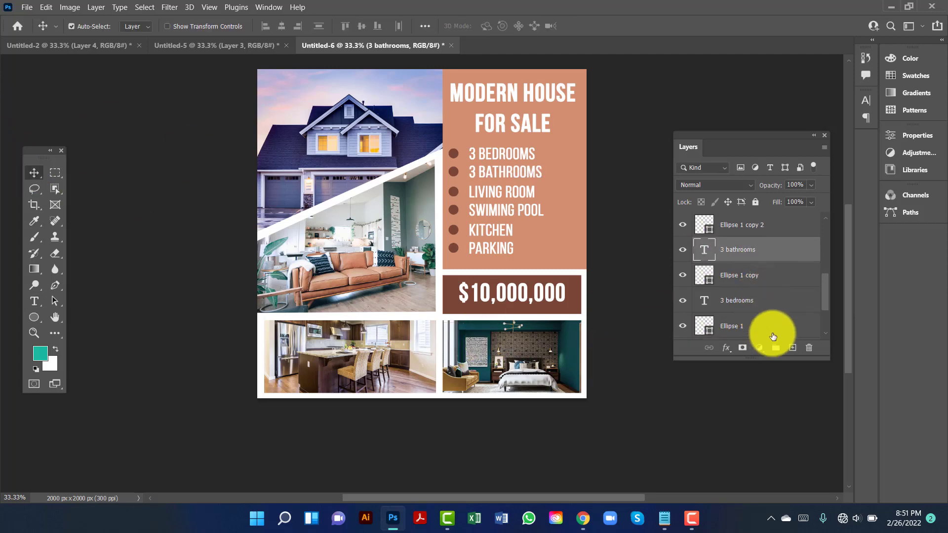
Group all heading, price and bullet layers under the name Text, and unlock the Design group.
{"action": "scroll", "coordinate": [768, 321], "scroll_direction": "down", "scroll_amount": 3}
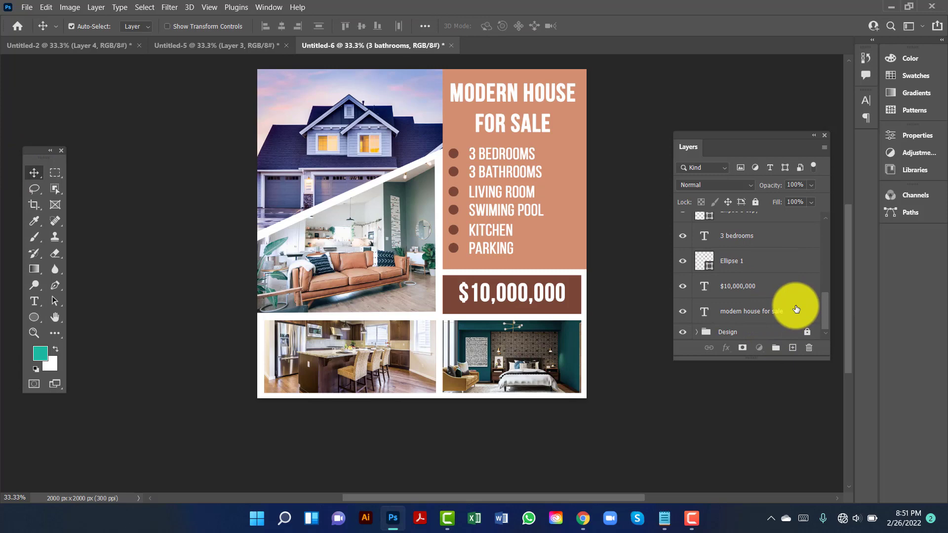
{"action": "left_click", "coordinate": [797, 309]}
{"action": "scroll", "coordinate": [793, 312], "scroll_direction": "up", "scroll_amount": 3}
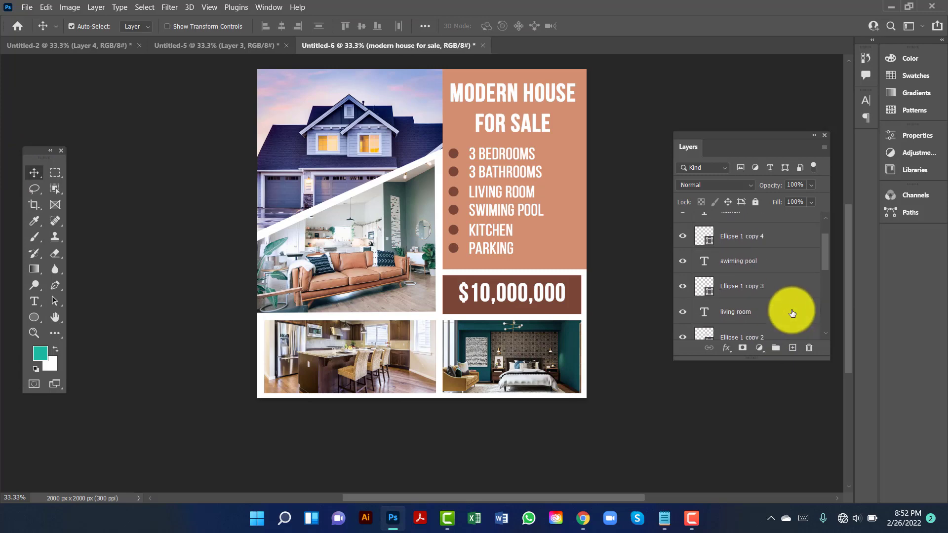
{"action": "scroll", "coordinate": [793, 313], "scroll_direction": "up", "scroll_amount": 3}
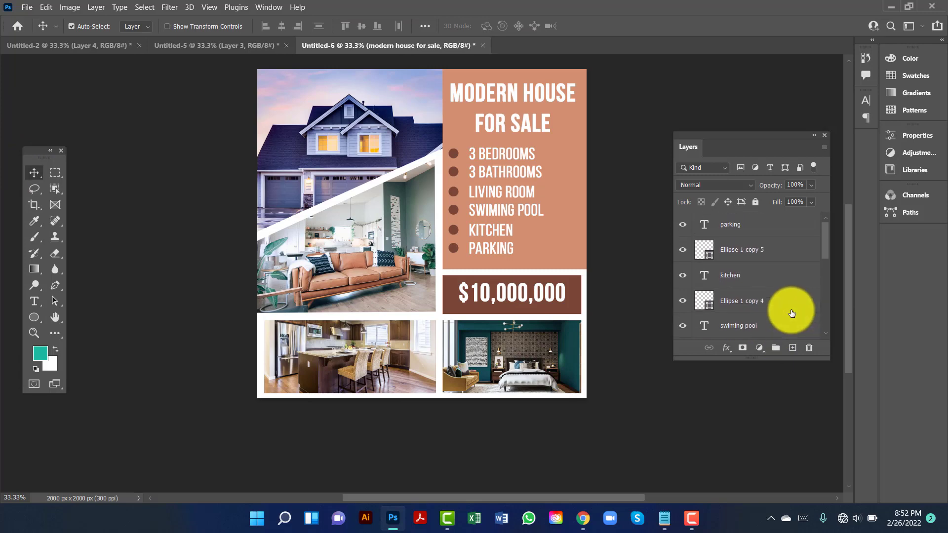
{"action": "left_click", "coordinate": [760, 230], "text": "shift"}
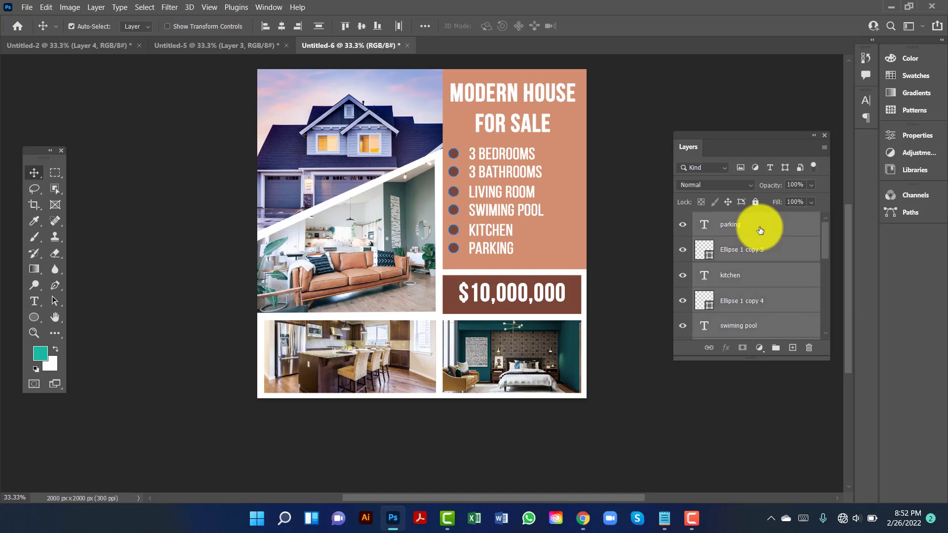
{"action": "key", "text": "ctrl+g"}
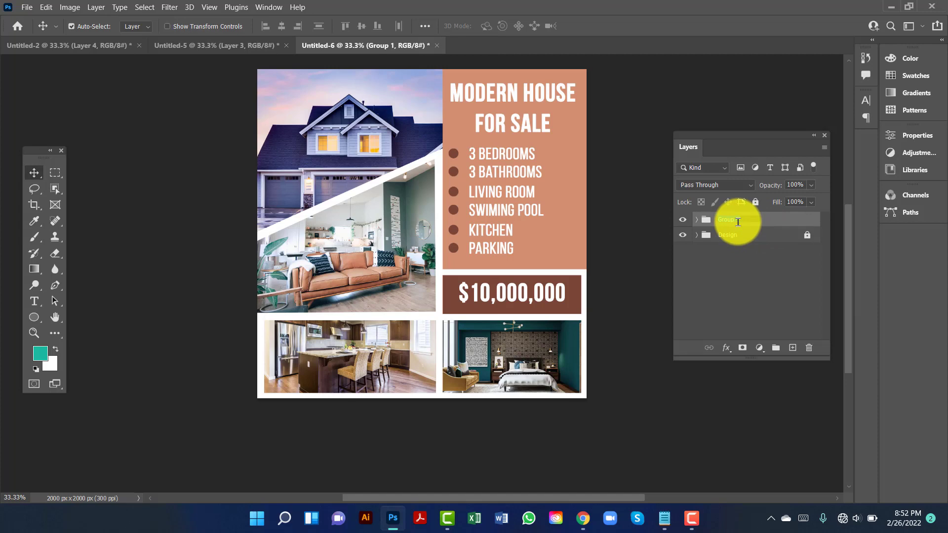
{"action": "type", "text": "Text"}
{"action": "key", "text": "Return"}
{"action": "left_click", "coordinate": [807, 235]}
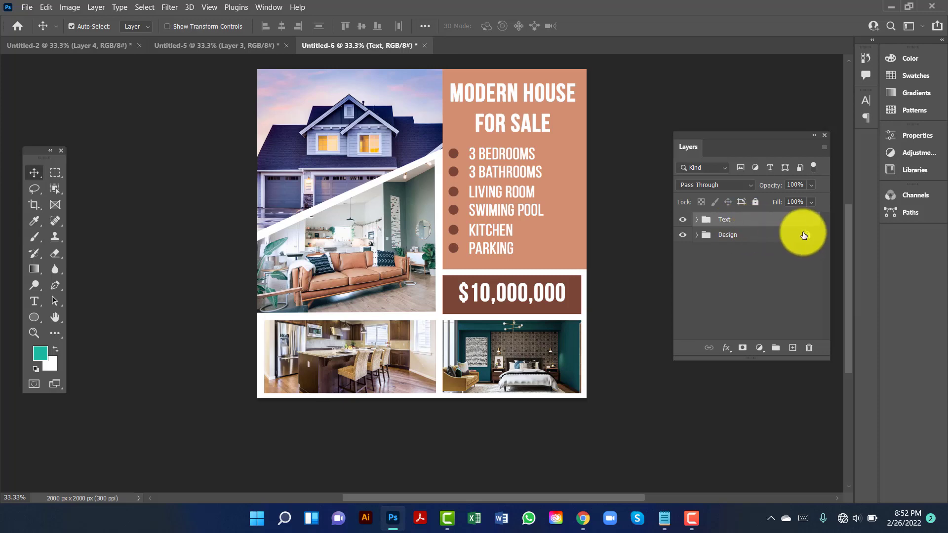